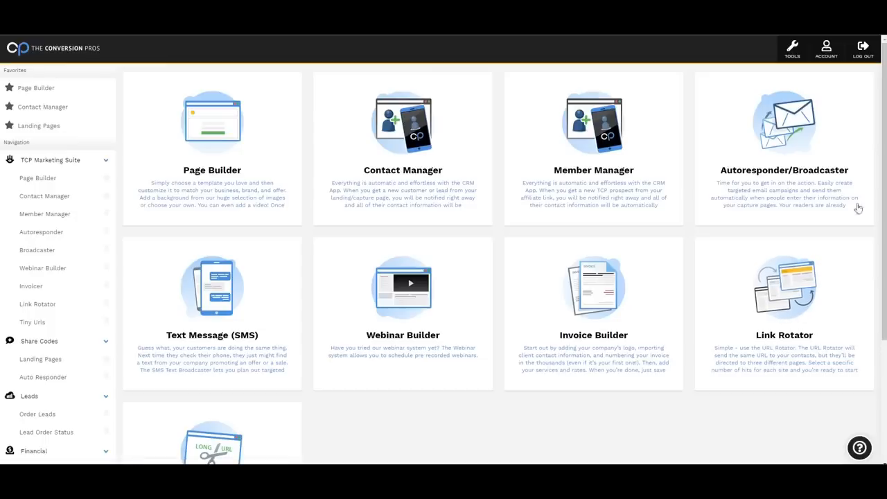
Open the Page Builder and browse the template gallery for creating a new page.
scroll(675, 277, down, 1)
scroll(830, 282, up, 1)
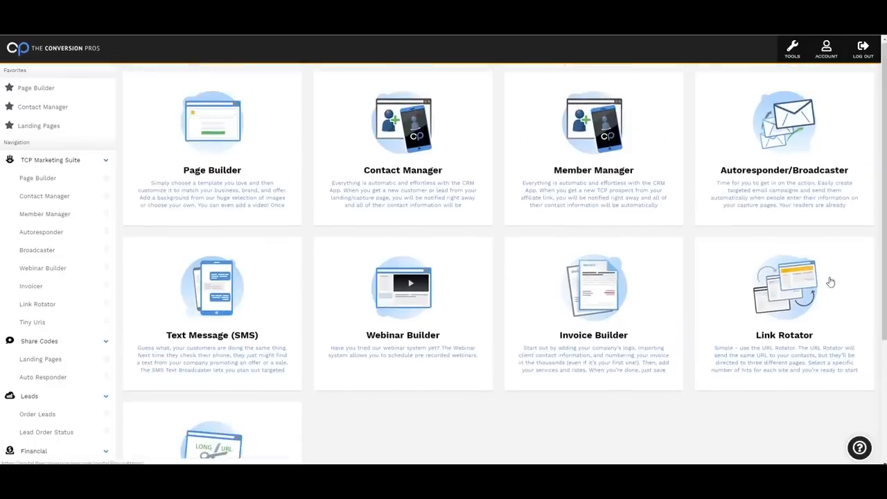
click(203, 164)
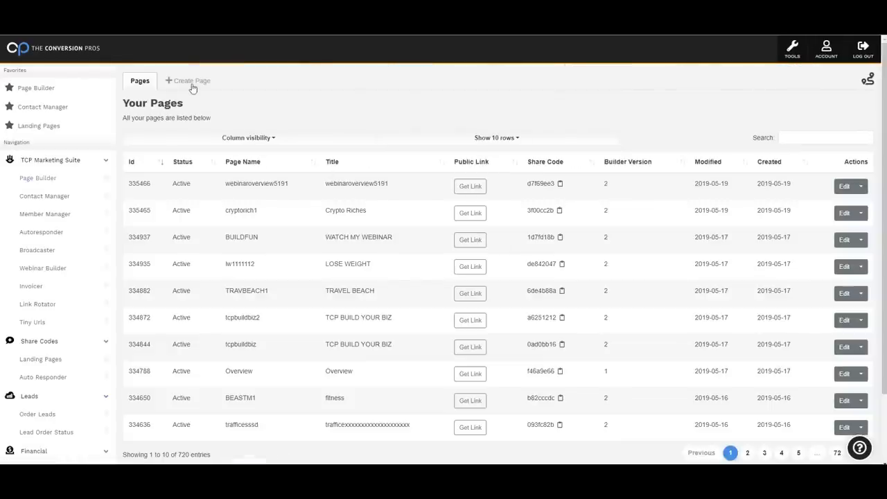
click(192, 81)
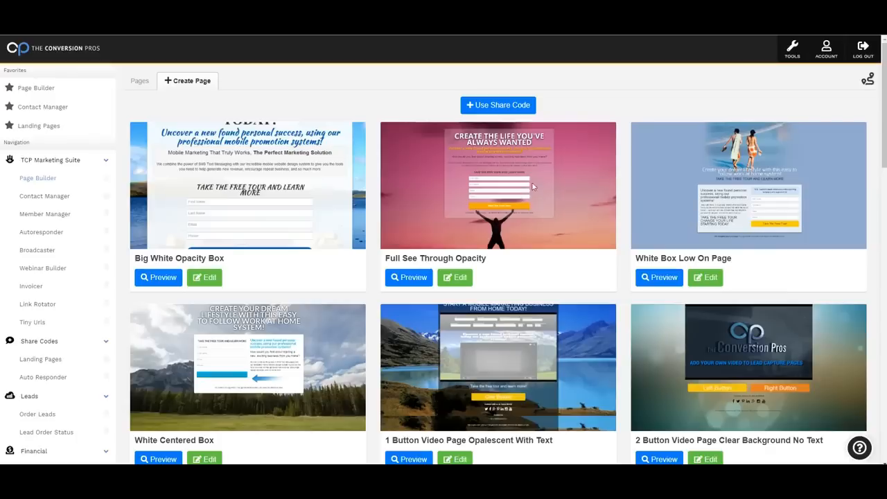
scroll(558, 172, down, 12)
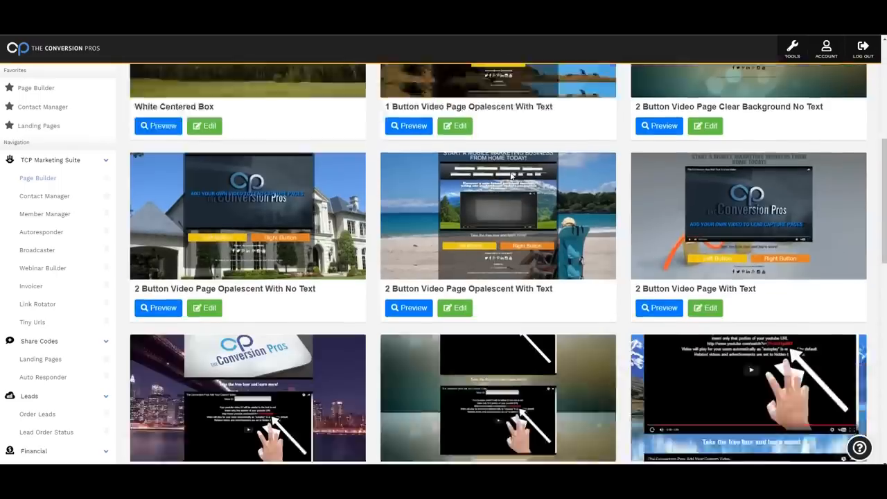
scroll(509, 208, up, 12)
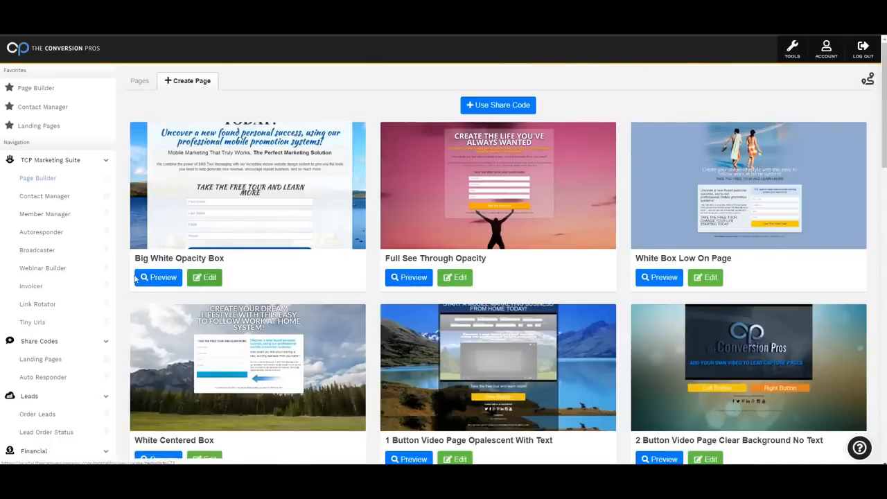
Preview the Full See Through Opacity template, including its lower part, and return to the template gallery.
click(407, 280)
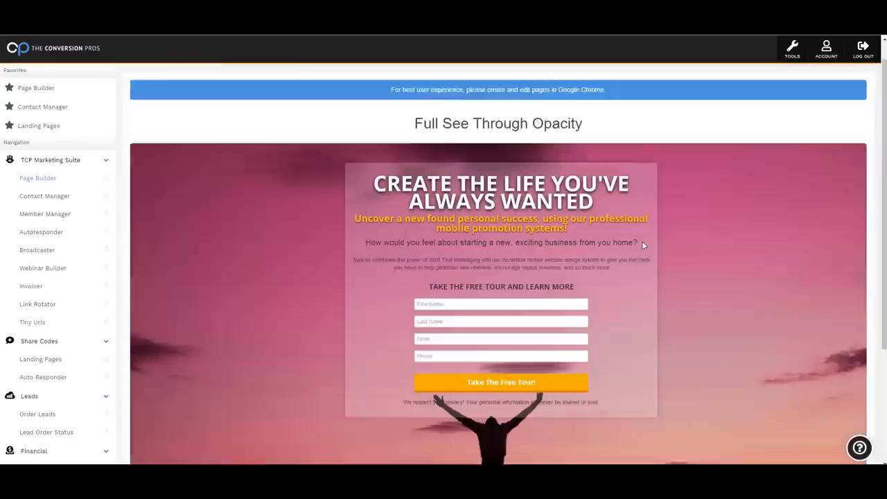
scroll(641, 242, down, 2)
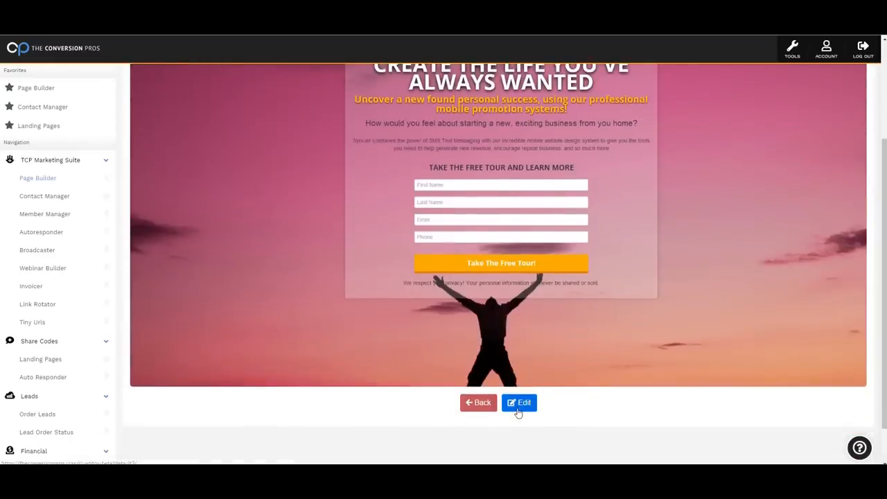
click(478, 403)
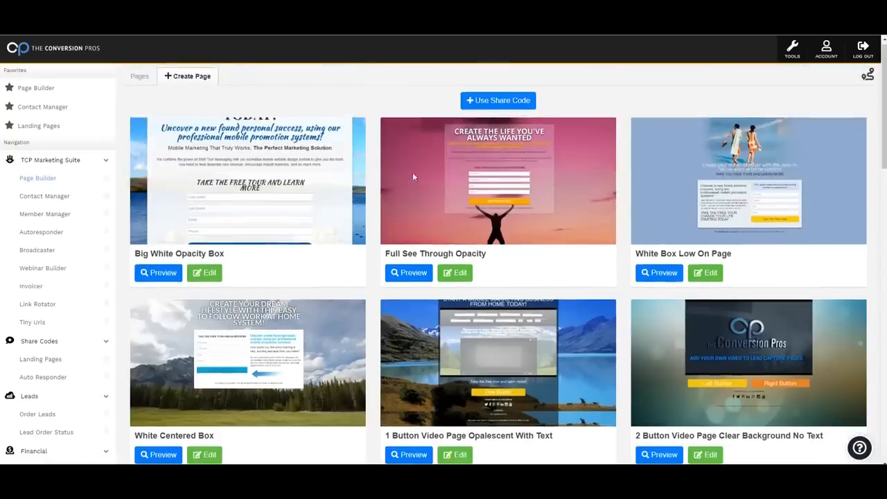
Open the existing page webinaroverview5191 from the page list for editing and look over its layout.
click(26, 179)
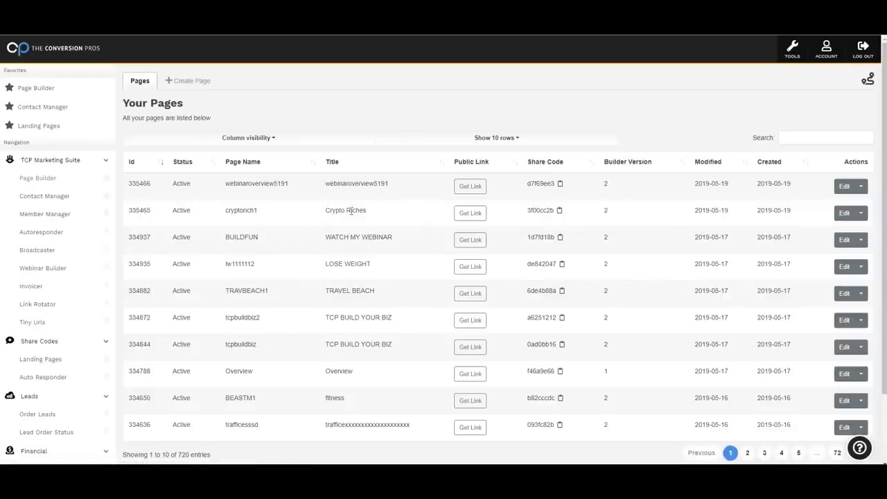
click(843, 188)
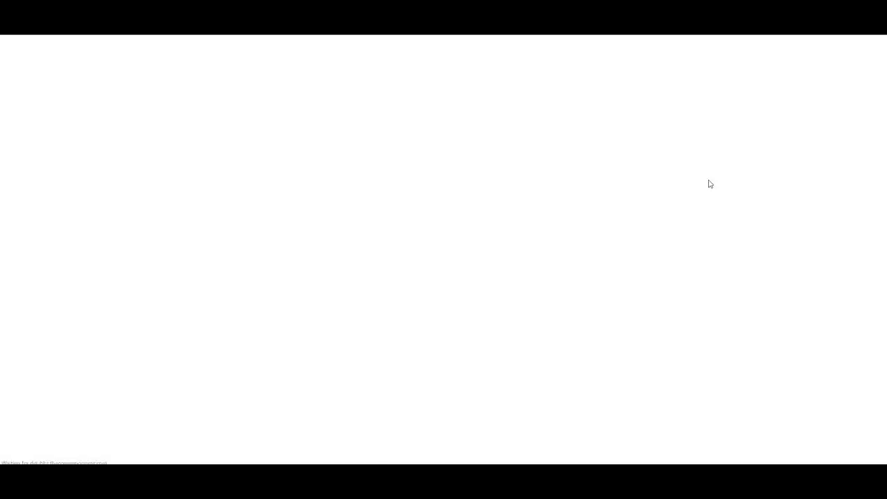
scroll(607, 104, down, 3)
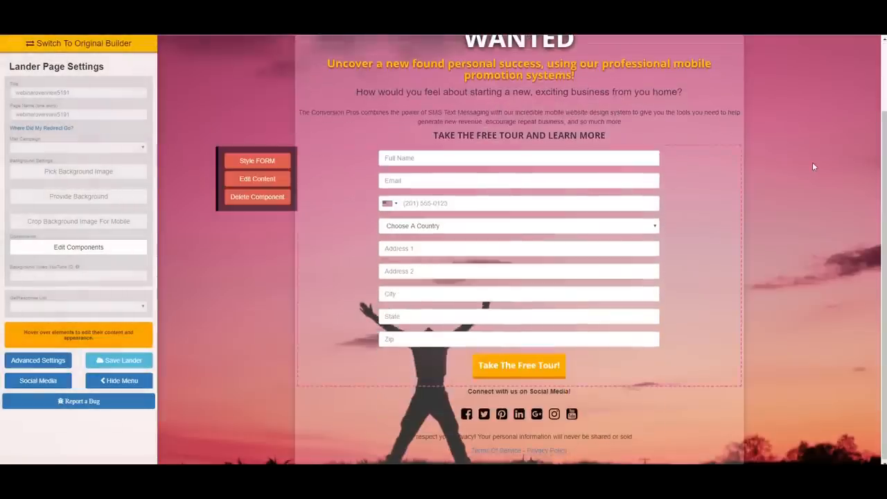
scroll(812, 162, up, 3)
Delete the yellow subheadline and the two text paragraphs beneath the main headline.
mouse_move(348, 102)
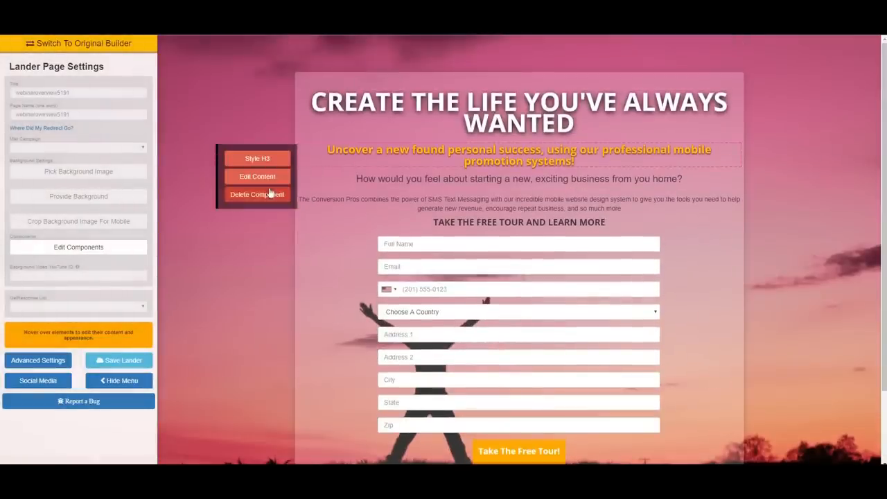
click(257, 192)
click(263, 210)
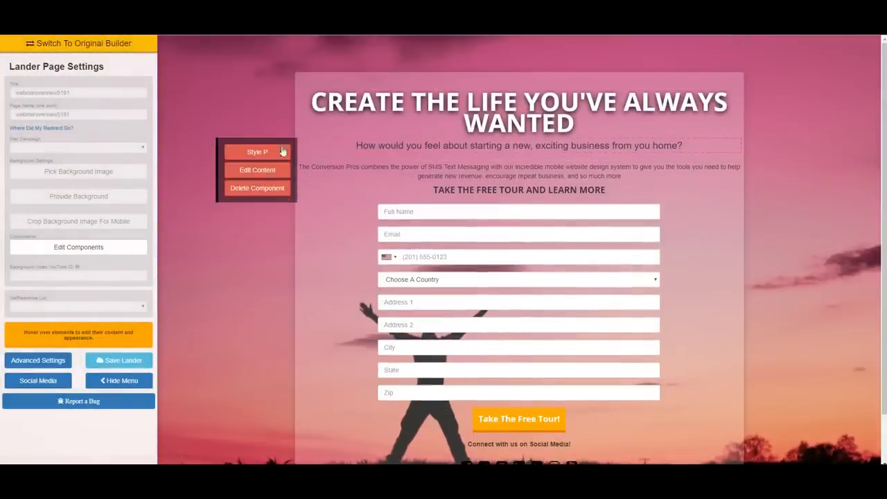
click(263, 189)
click(262, 202)
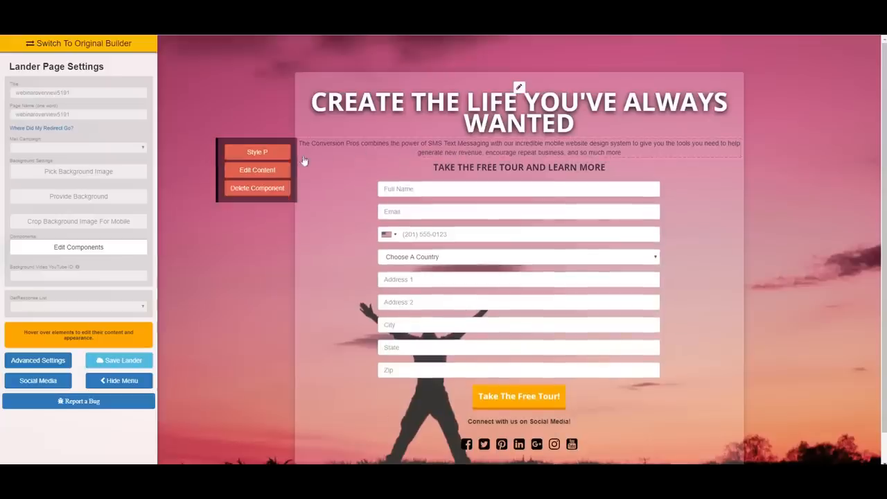
click(281, 194)
click(265, 204)
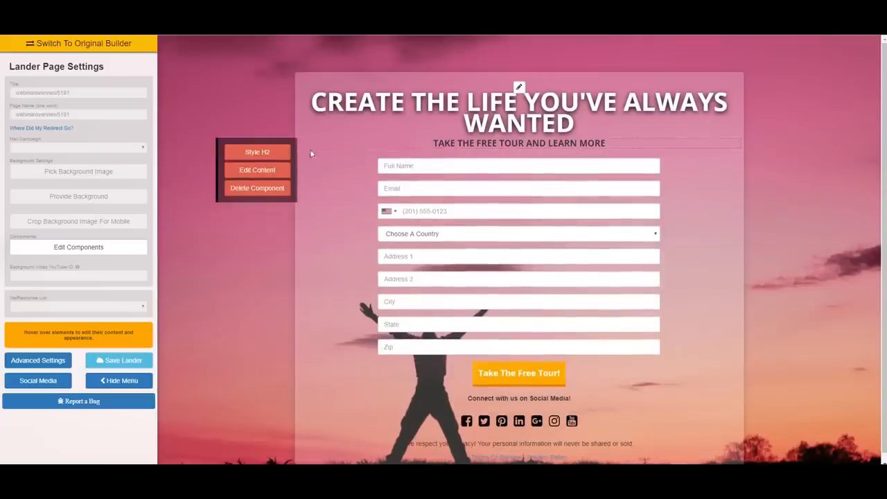
Delete the "TAKE THE FREE TOUR AND LEARN MORE" heading, the contact form and the social media block.
click(271, 189)
click(288, 205)
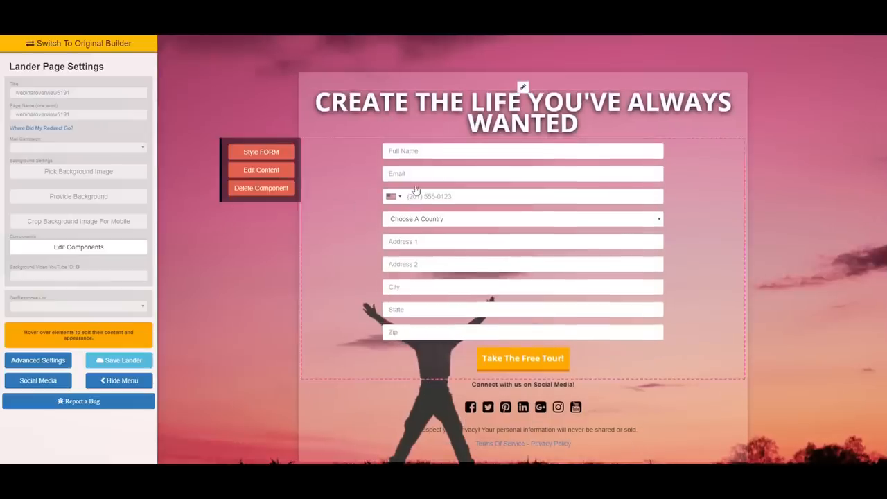
click(287, 189)
click(282, 210)
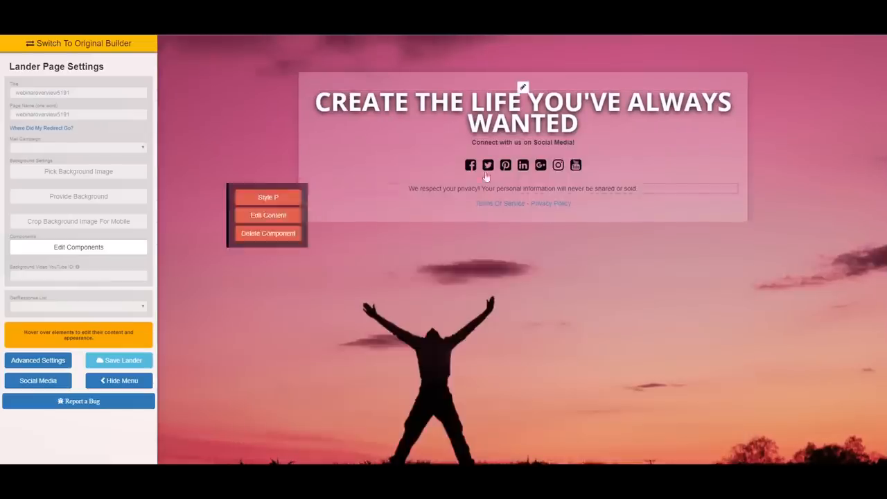
click(284, 185)
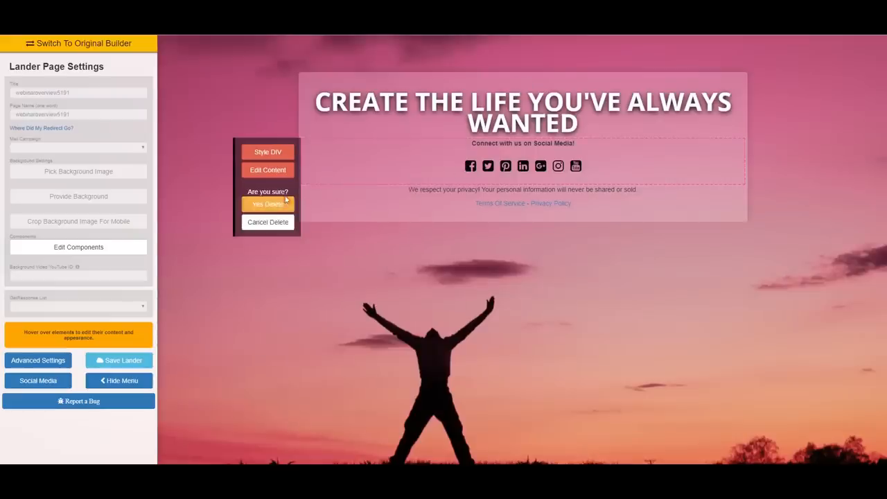
click(287, 203)
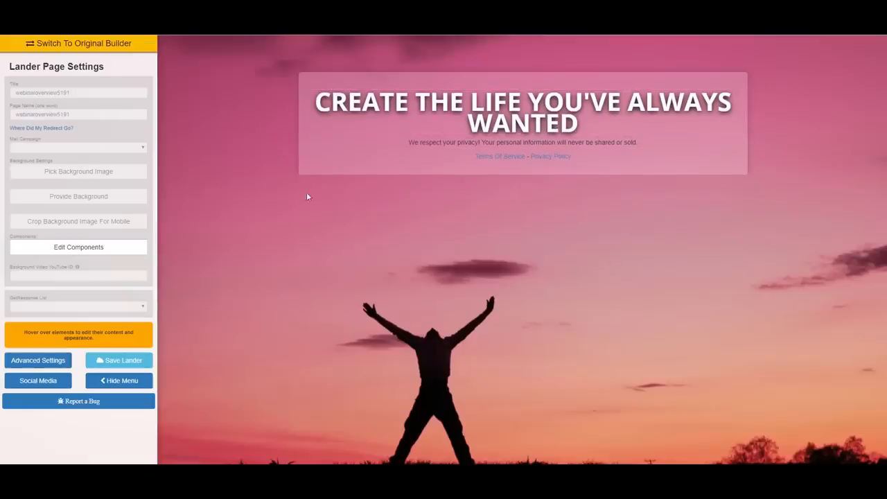
Browse the background image categories and open the BITCOIN/CYBER category.
click(105, 173)
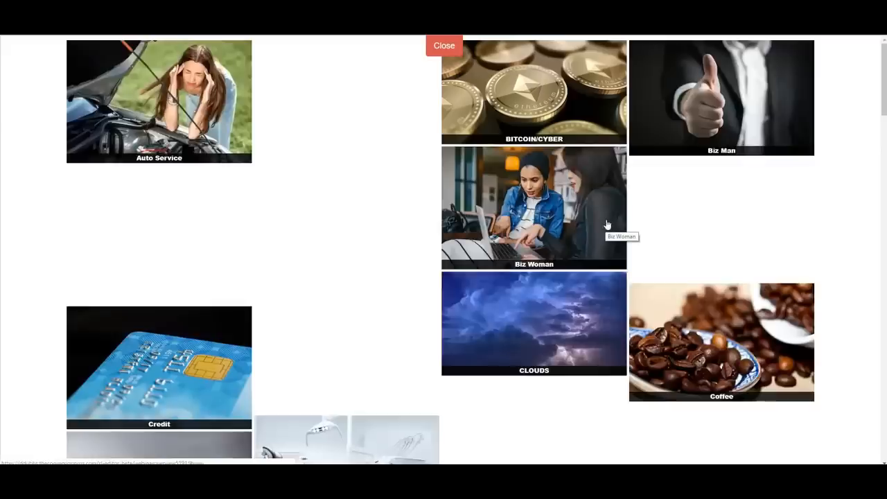
scroll(608, 222, down, 14)
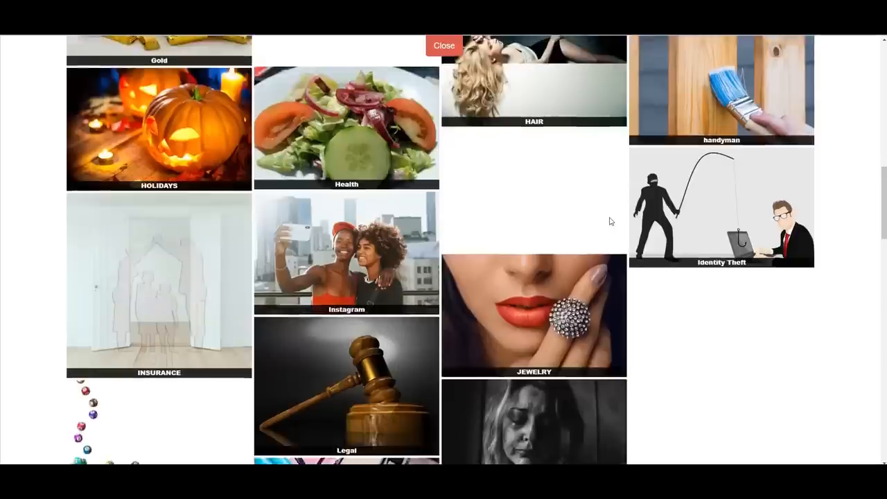
scroll(610, 222, down, 10)
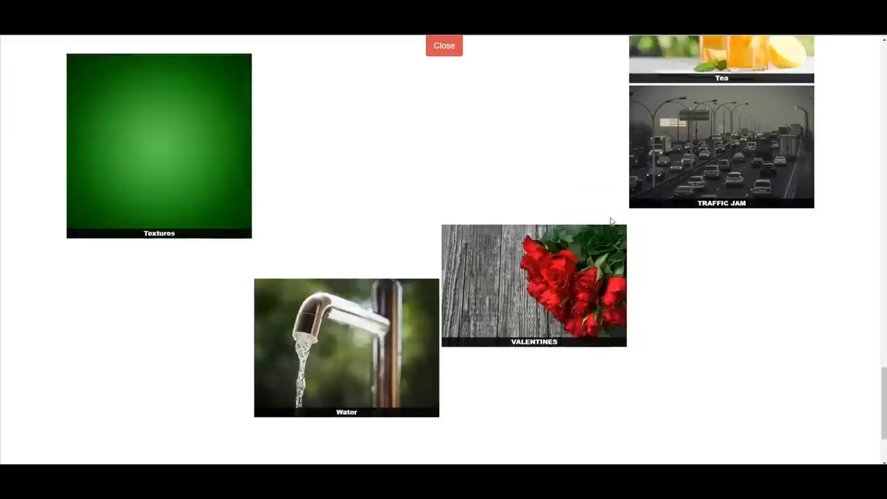
scroll(610, 223, up, 10)
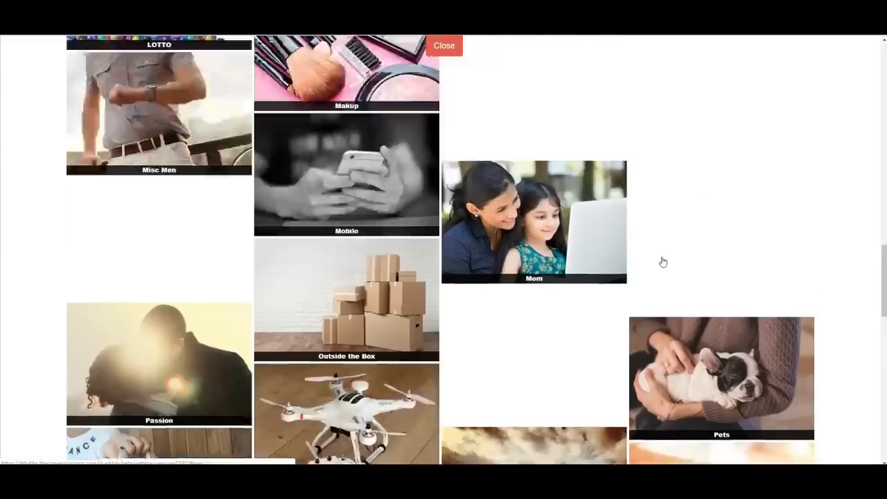
scroll(661, 257, up, 14)
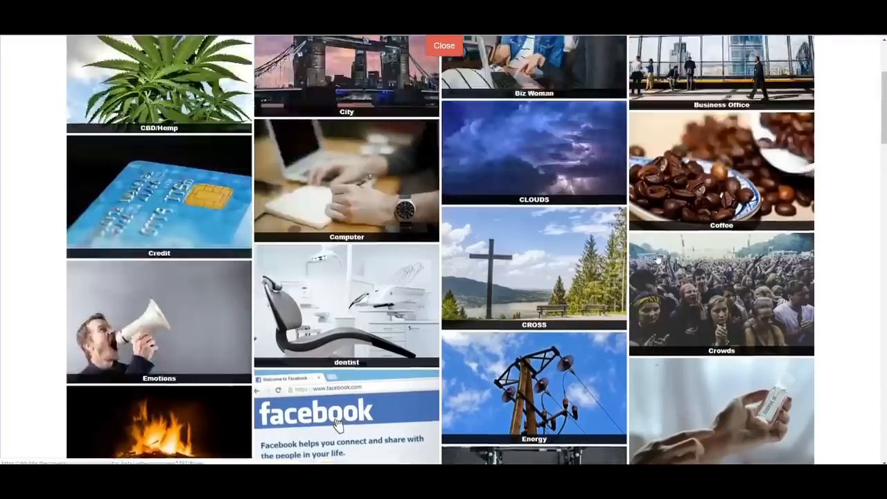
scroll(658, 259, up, 1)
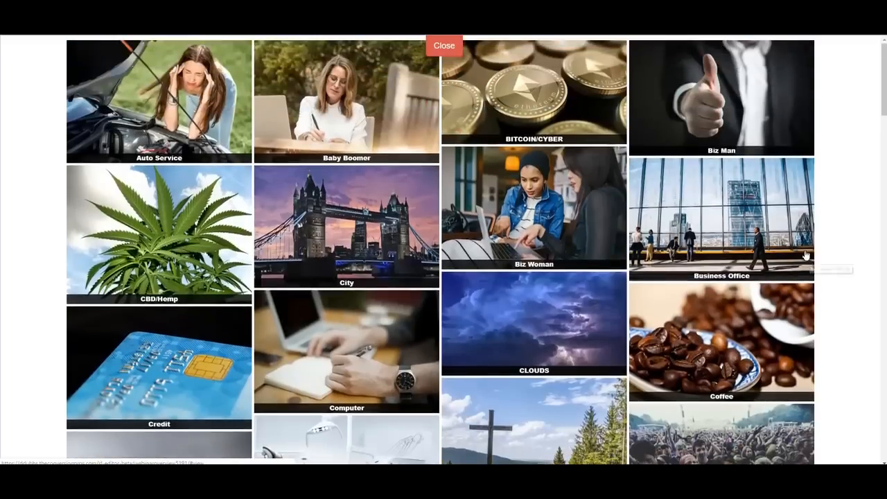
click(730, 202)
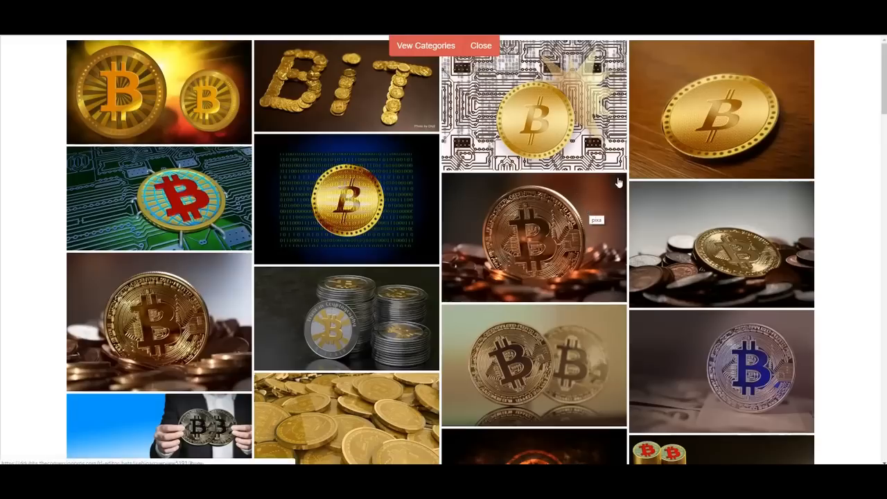
Choose the background image of a gold Bitcoin coin held upright on a stand before blurred blue charts.
scroll(619, 182, down, 7)
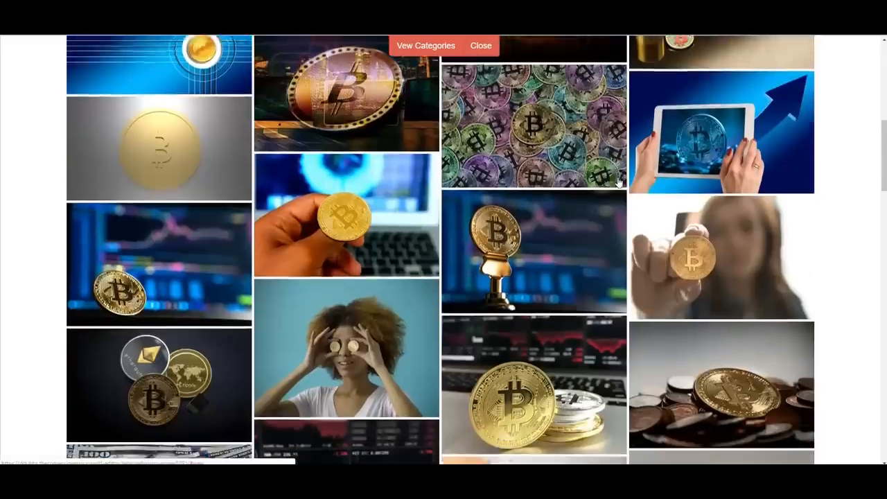
scroll(619, 183, down, 4)
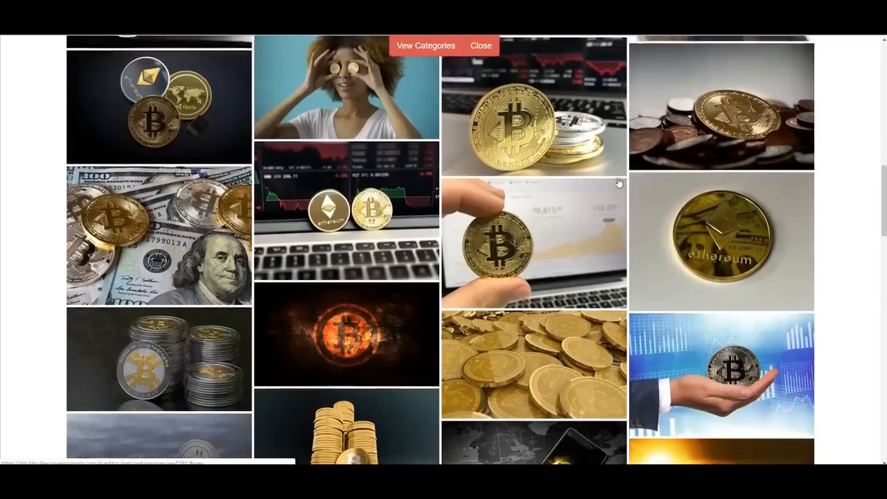
scroll(619, 182, down, 1)
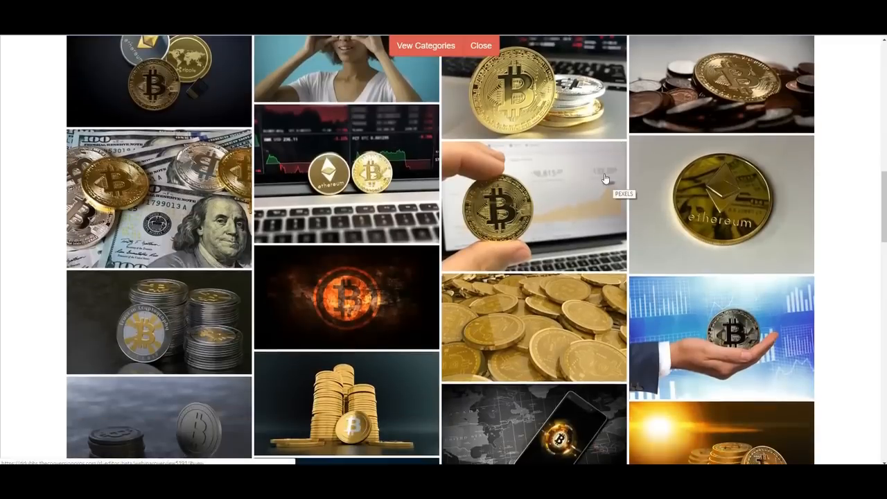
scroll(607, 178, up, 2)
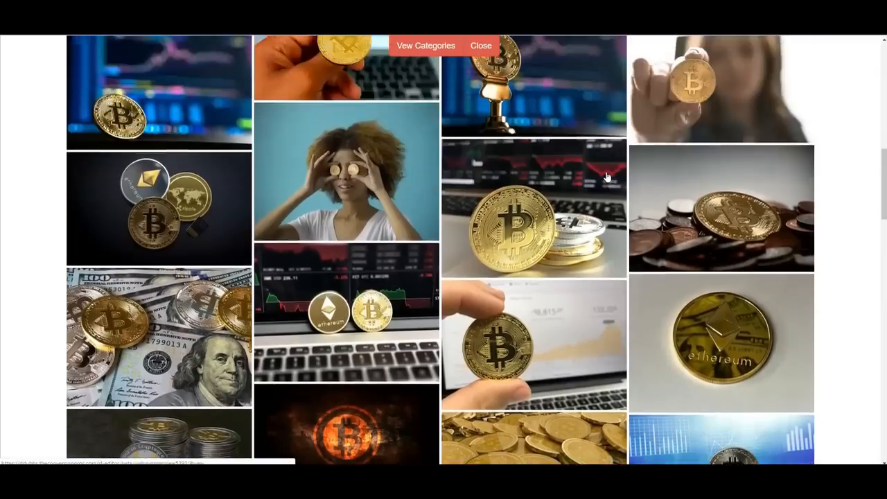
scroll(608, 178, down, 3)
scroll(611, 175, up, 4)
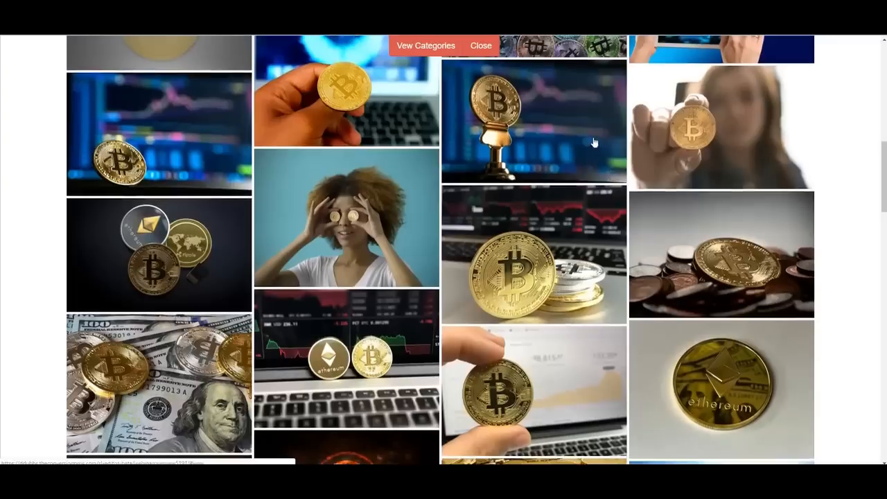
click(594, 143)
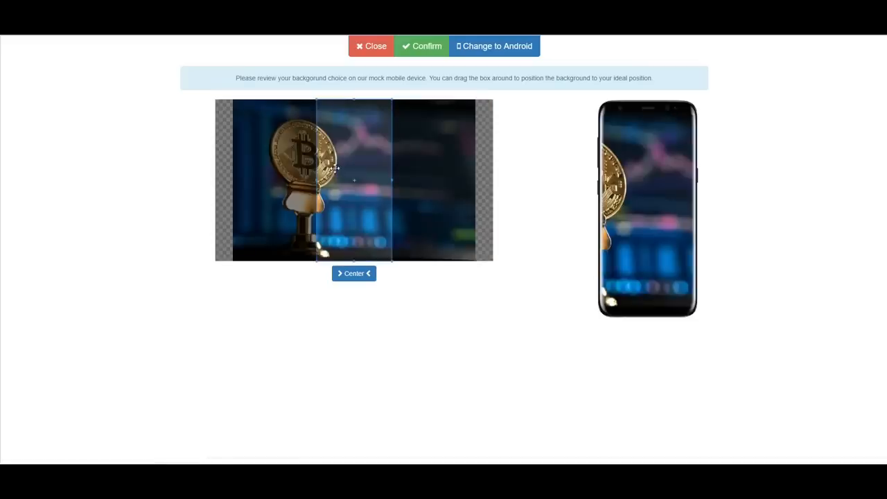
Shift the mobile crop box toward the coin so more of it shows on the phone, and apply the background.
drag(368, 170, 369, 193)
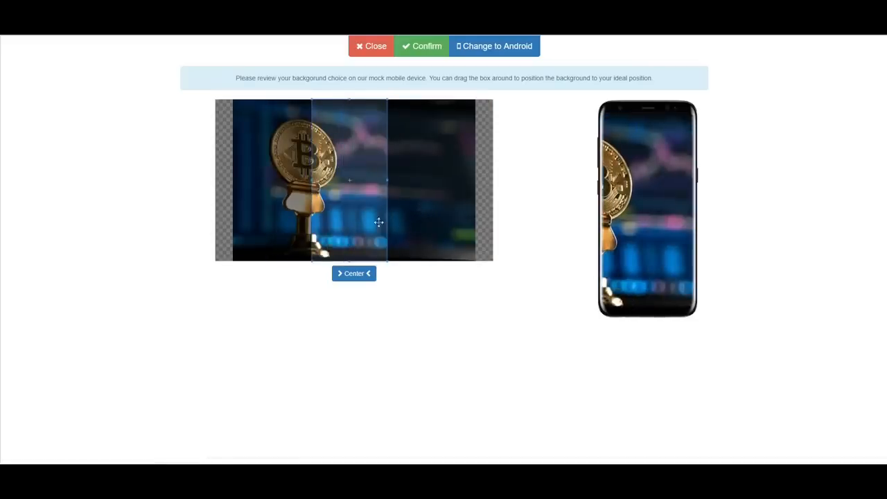
mouse_move(352, 199)
mouse_down()
mouse_move(325, 195)
mouse_move(342, 201)
mouse_move(370, 192)
mouse_move(276, 187)
mouse_move(344, 184)
mouse_up()
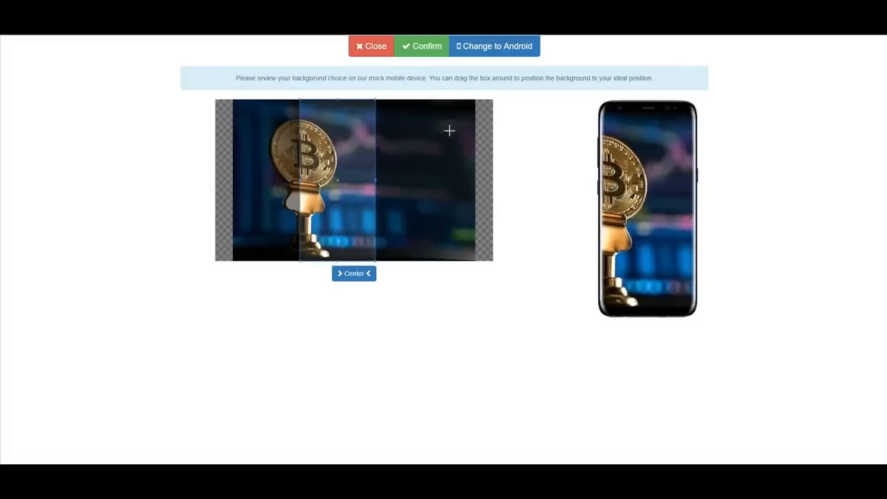
click(424, 52)
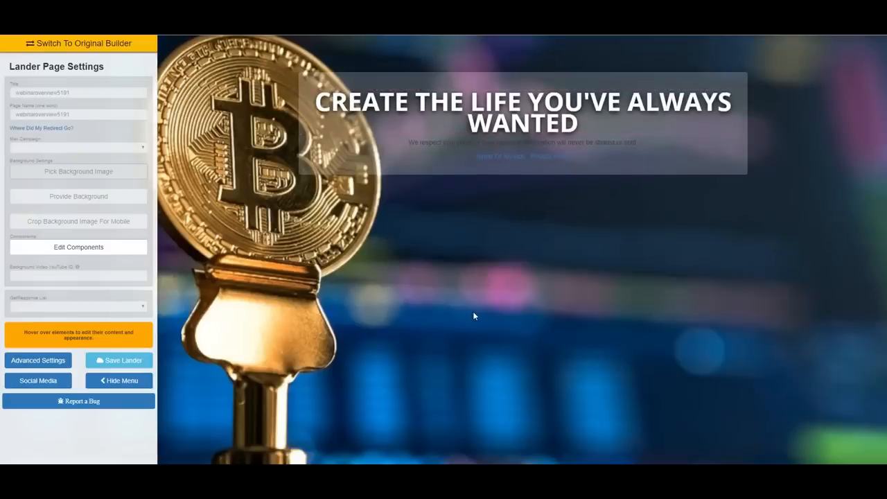
Replace the text of the "CREATE THE LIFE YOU'VE ALWAYS WANTED" heading with "BITCOIN IS BOOMING DON'T MISS OUT" and finish editing.
mouse_move(670, 137)
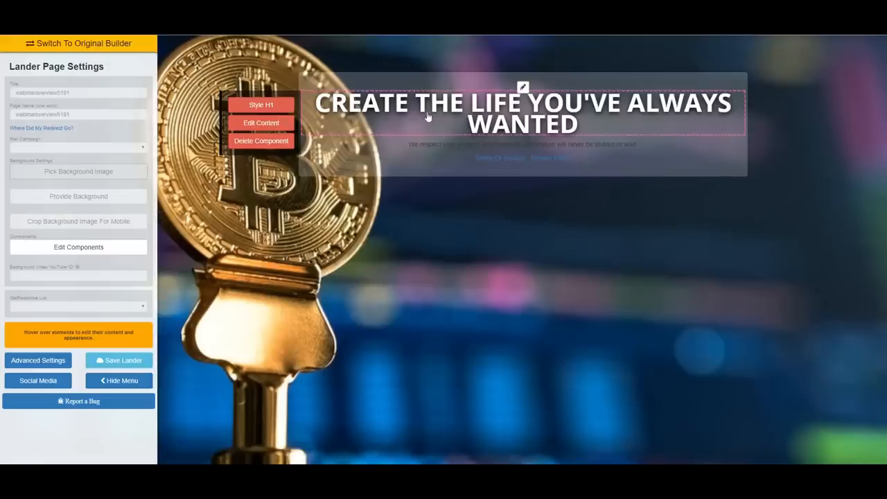
click(277, 123)
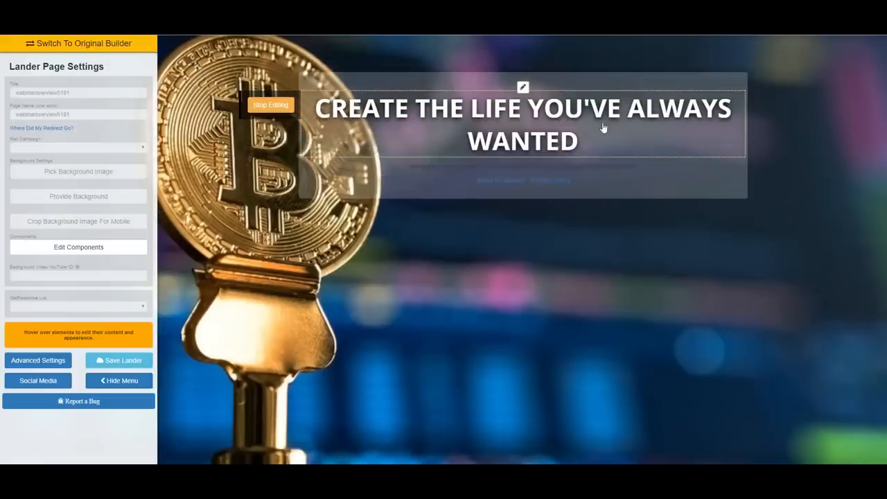
click(601, 142)
key(BackSpace)
key(BackSpace)
key(BackSpace)
key(BackSpace)
key(BackSpace)
key(BackSpace)
key(BackSpace)
key(BackSpace)
key(BackSpace)
key(BackSpace)
key(BackSpace)
key(BackSpace)
key(BackSpace)
key(BackSpace)
key(BackSpace)
key(BackSpace)
key(BackSpace)
key(BackSpace)
key(BackSpace)
key(BackSpace)
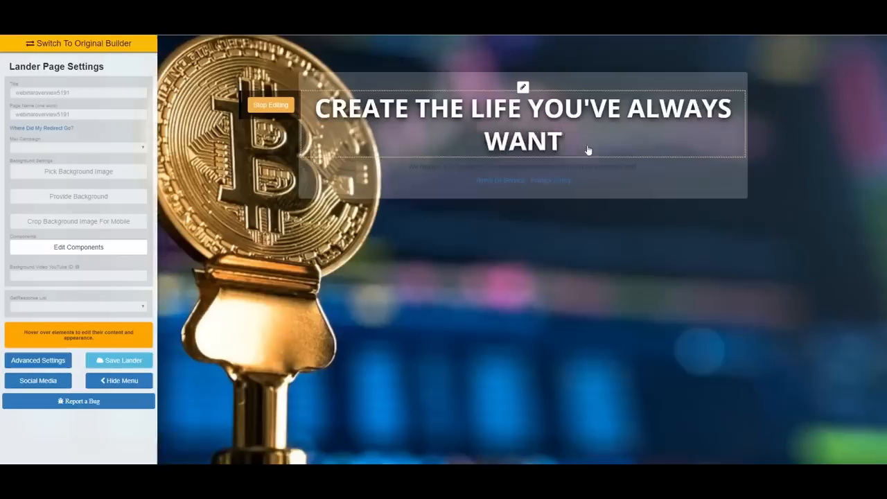
key(BackSpace)
key(BackSpace)
key(BackSpace)
key(BackSpace)
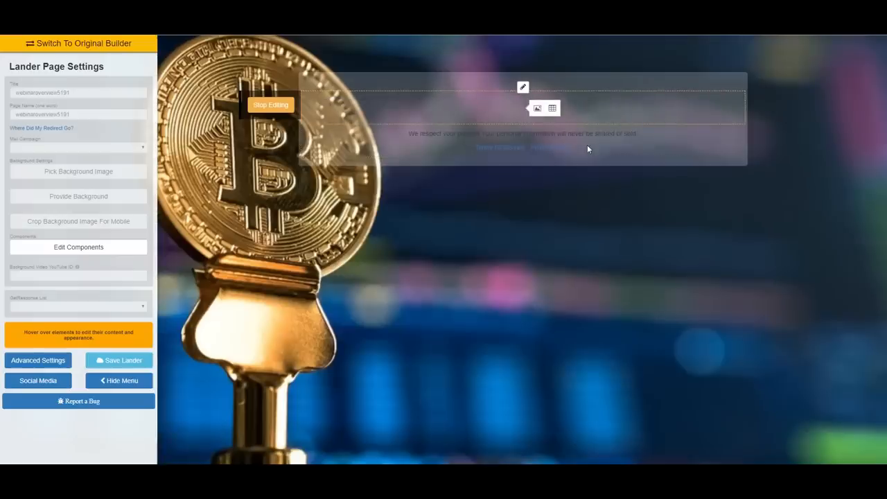
text(BITCOIN)
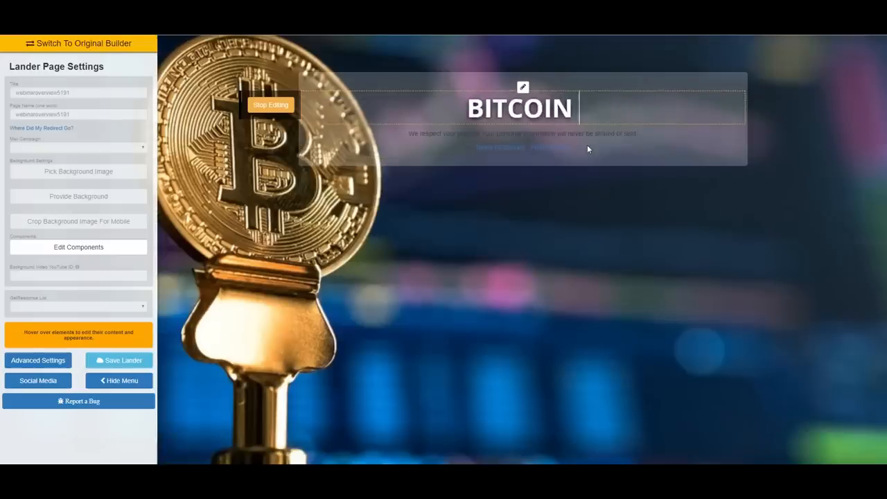
text( IS BOOMIN)
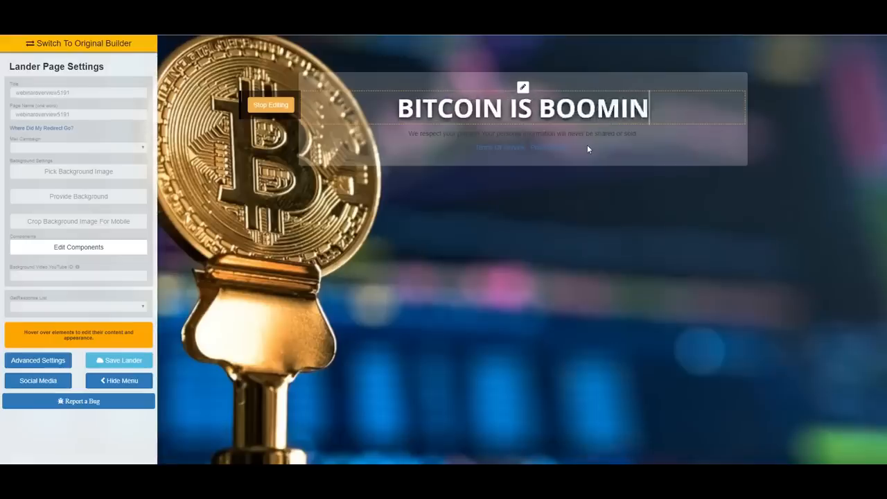
text(G DON)
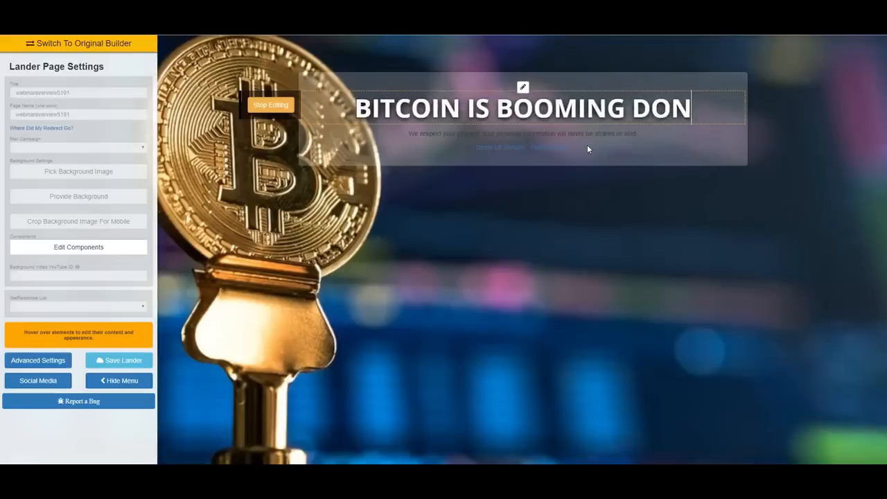
text('T MISS OUT)
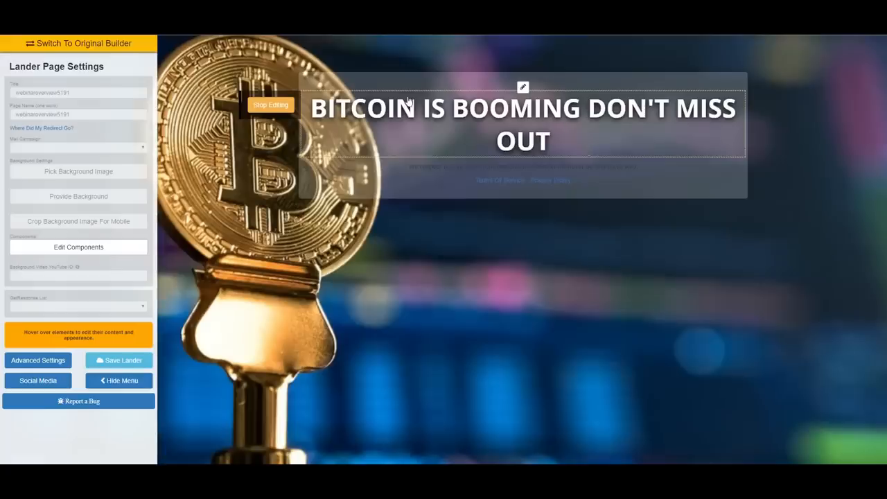
click(270, 105)
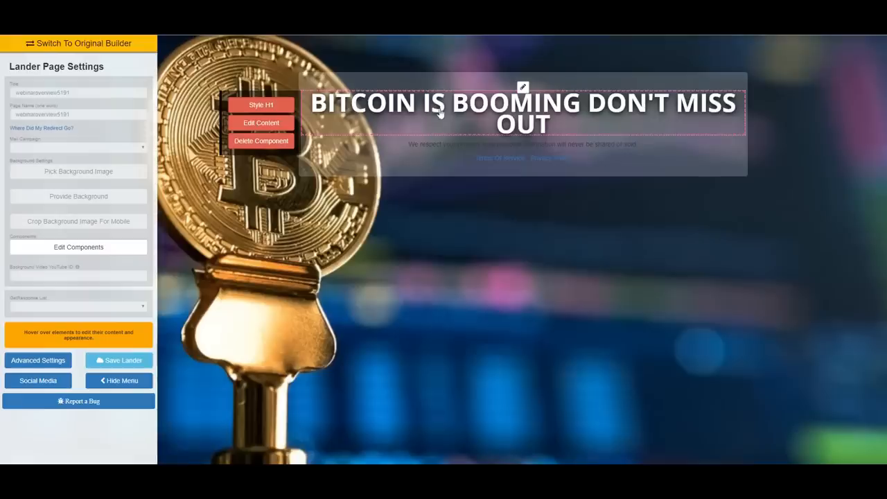
Color the word "BOOMING" in the heading bright sky blue and finish editing the text.
click(250, 123)
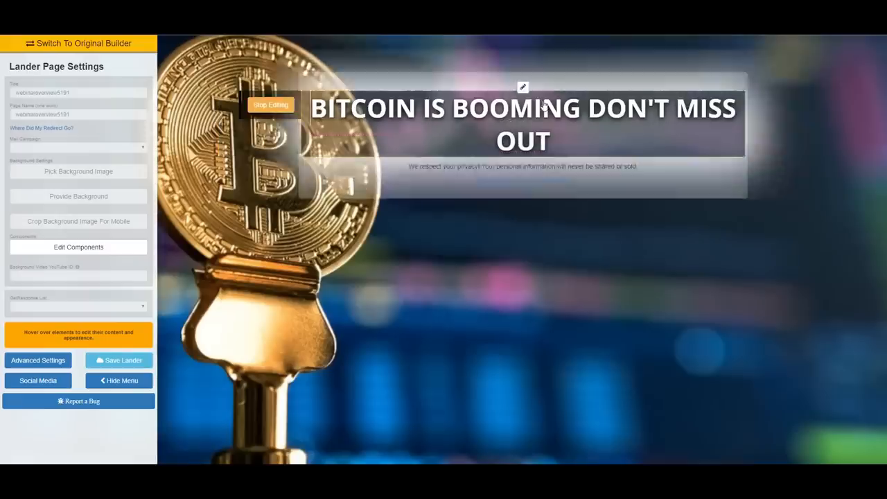
drag(588, 107, 459, 109)
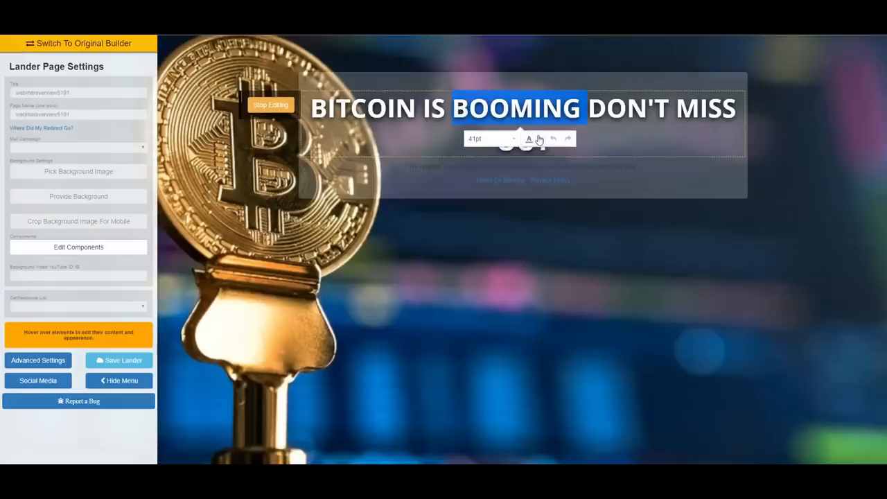
click(539, 139)
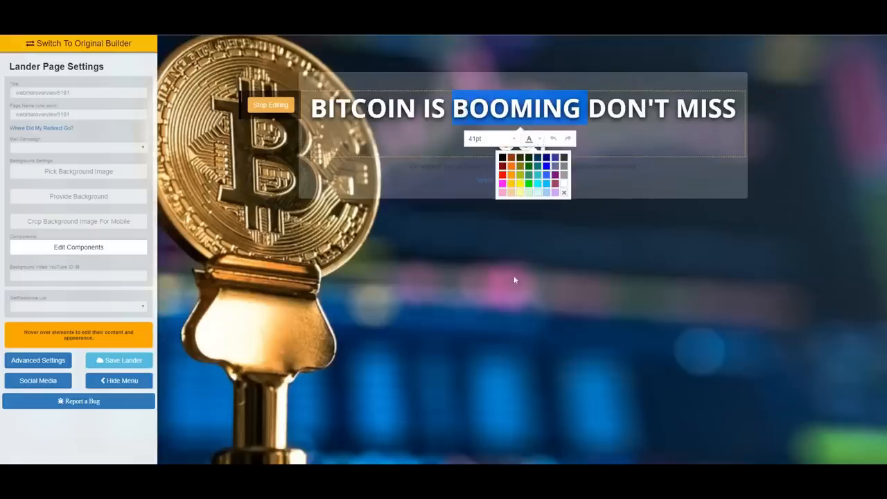
click(546, 184)
click(589, 139)
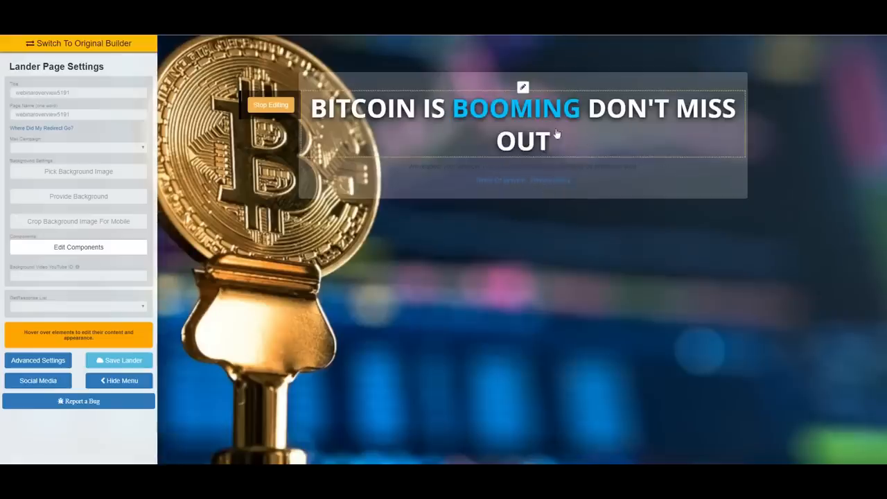
click(280, 104)
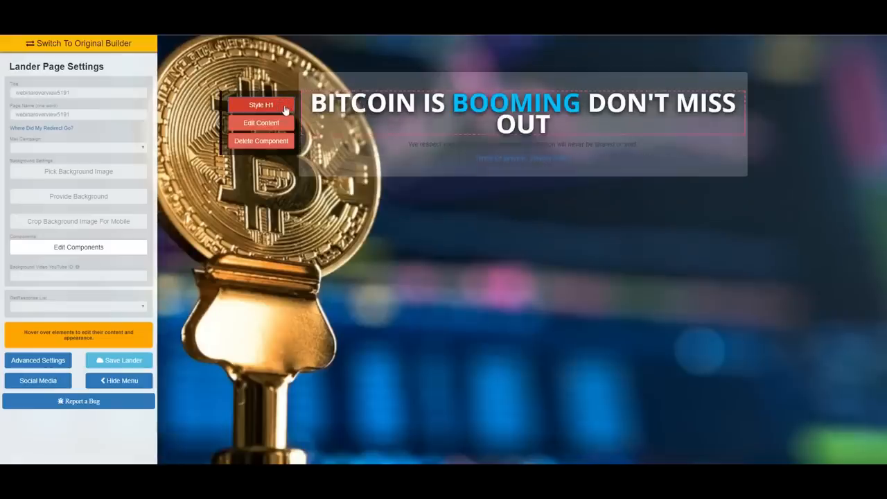
Set the font of the "BITCOIN IS BOOMING DON'T MISS OUT" heading to Audiowide in its style settings.
click(283, 104)
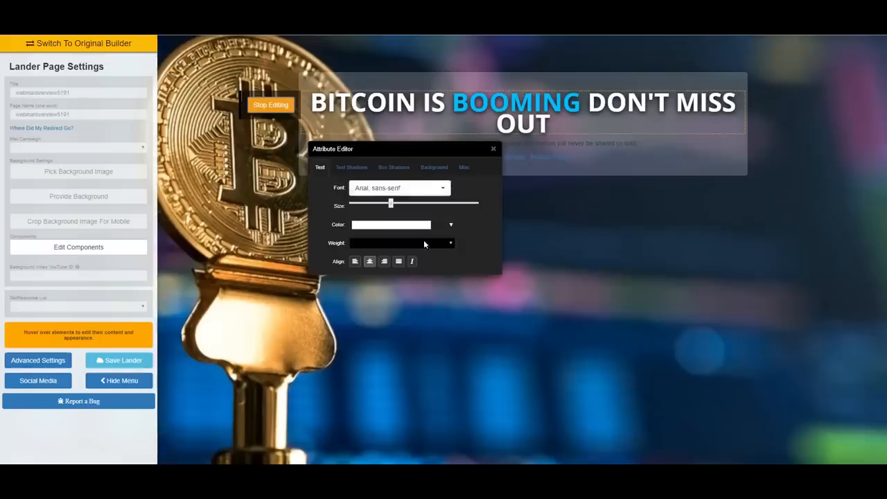
click(443, 190)
scroll(423, 276, down, 15)
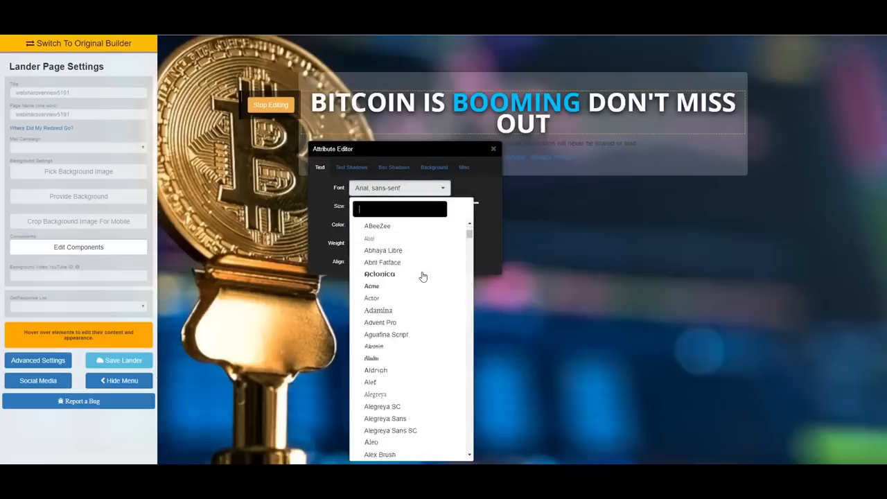
scroll(422, 276, down, 3)
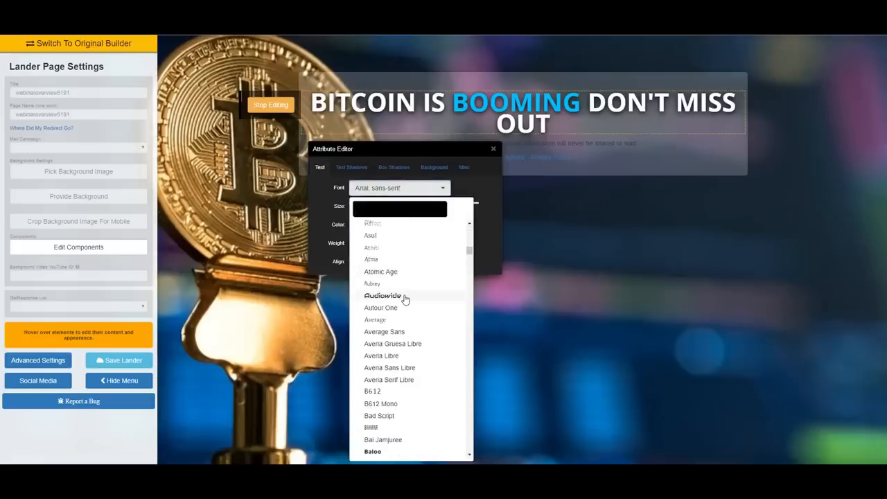
click(406, 299)
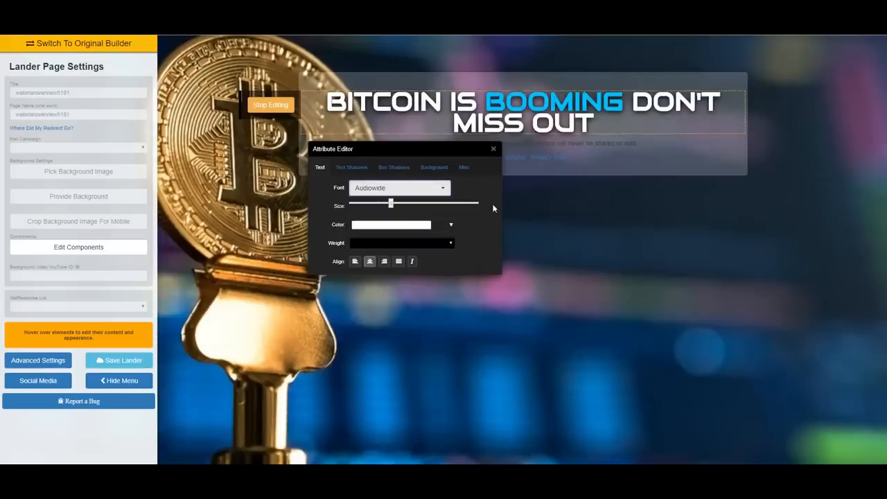
Move the Attribute Editor off the heading and pick a purple hue for the heading's text color.
drag(421, 147, 610, 189)
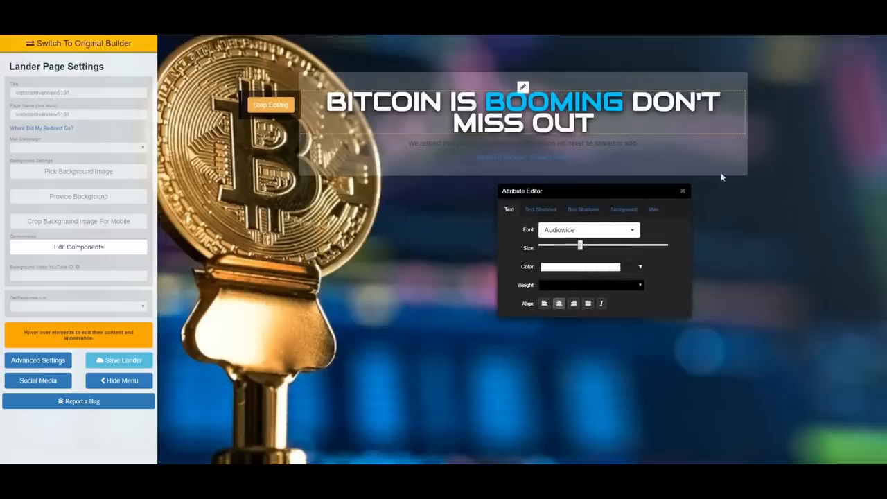
click(605, 269)
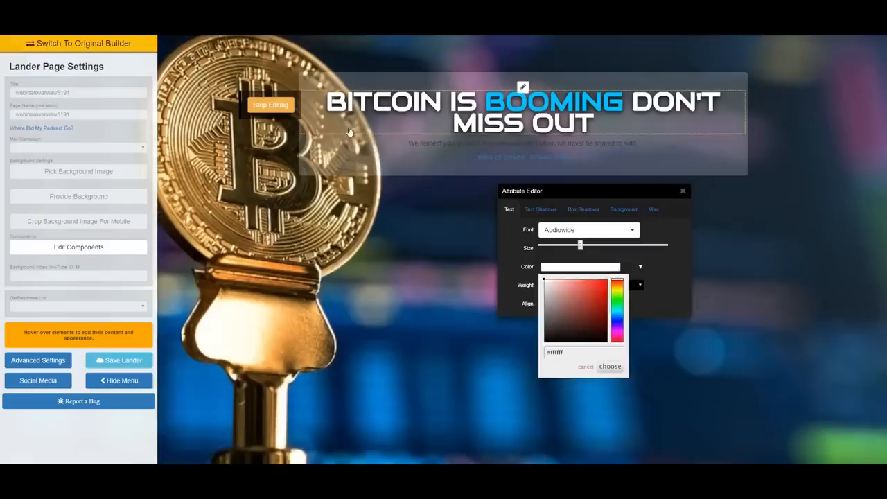
click(619, 327)
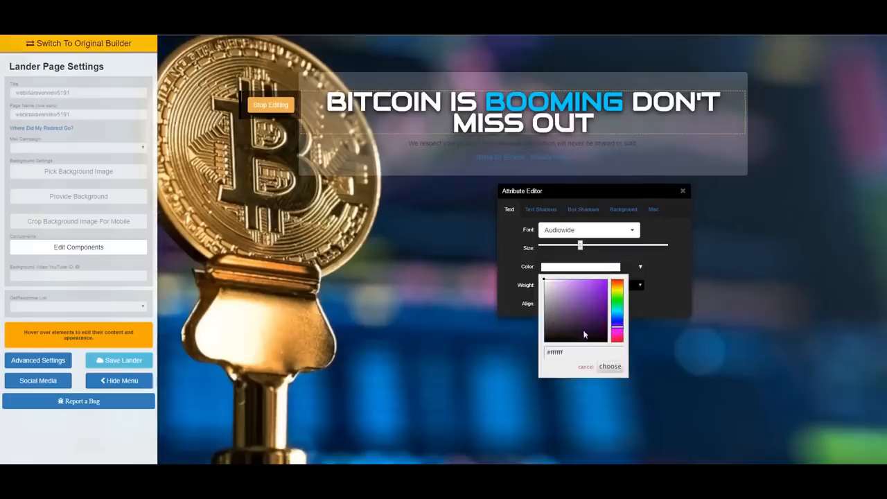
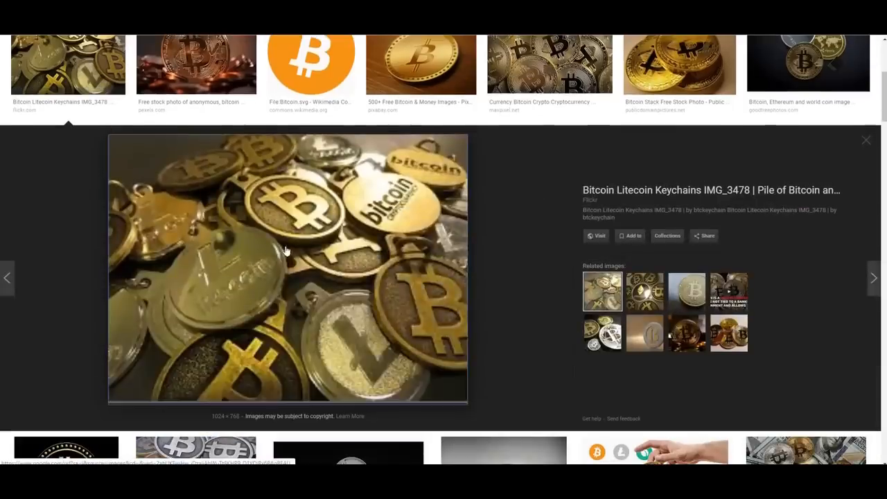
Copy the image address of the Bitcoin Litecoin keychains photo, and add an image component directly below the landing page's main heading.
right_click(286, 247)
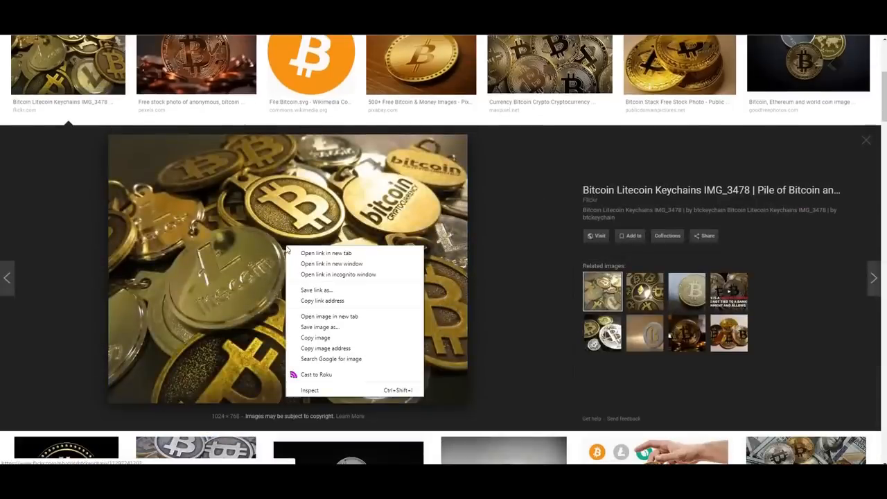
click(347, 349)
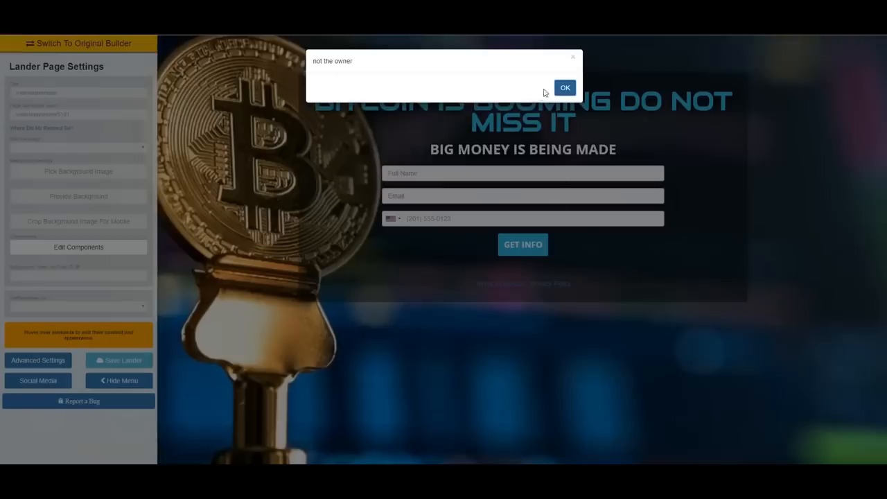
click(560, 91)
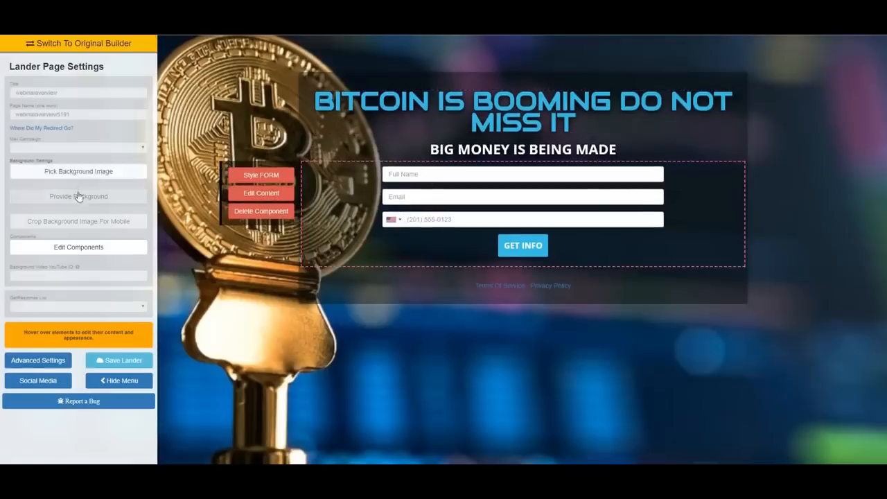
click(95, 251)
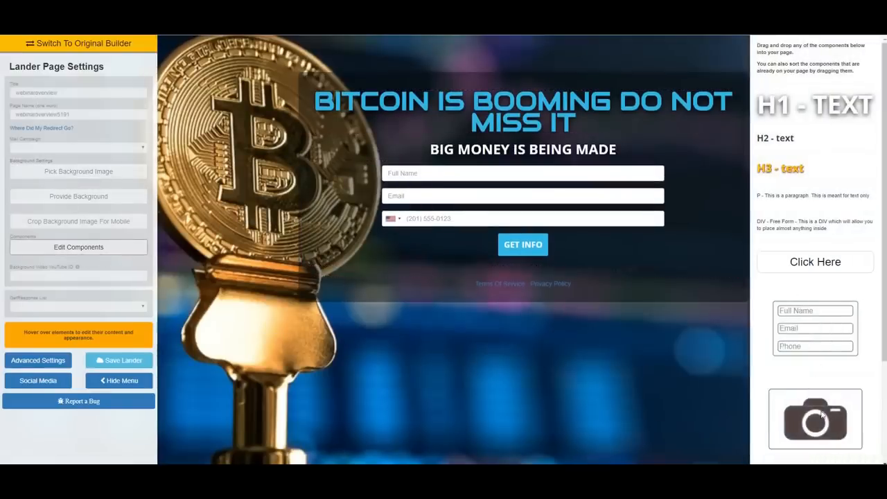
drag(822, 415, 560, 172)
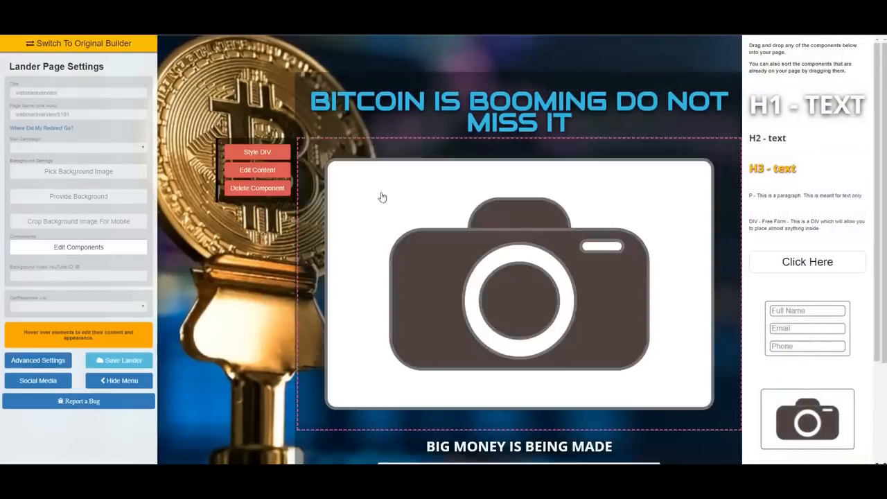
scroll(382, 198, down, 3)
scroll(444, 190, up, 3)
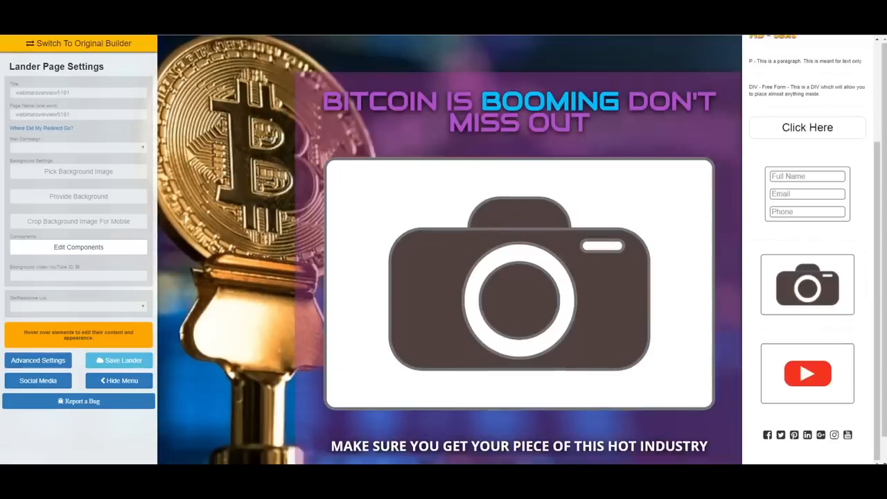
mouse_move(469, 252)
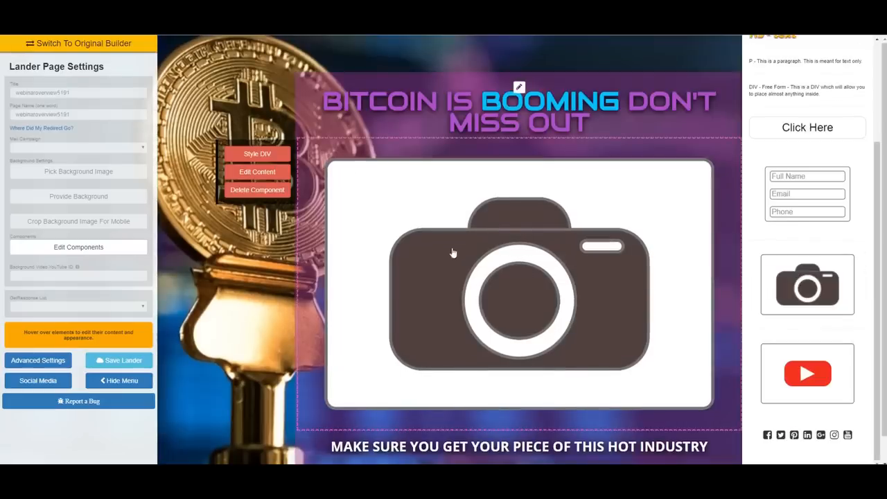
click(277, 172)
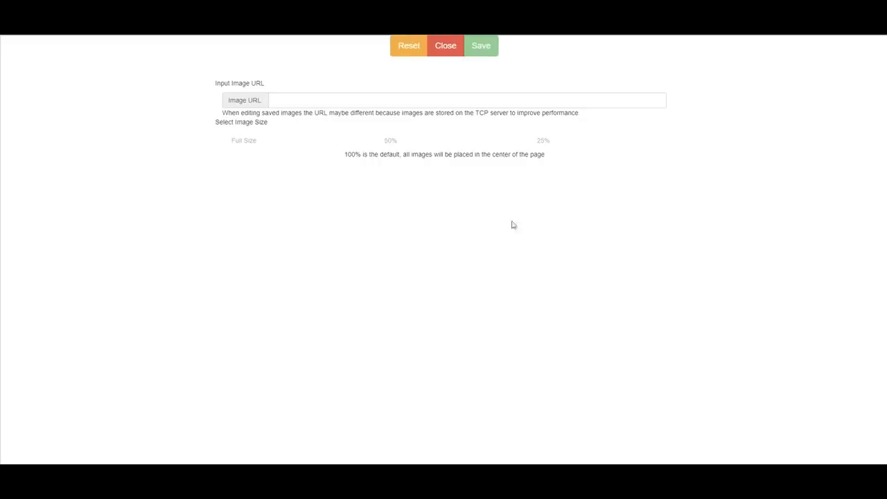
right_click(423, 102)
click(444, 174)
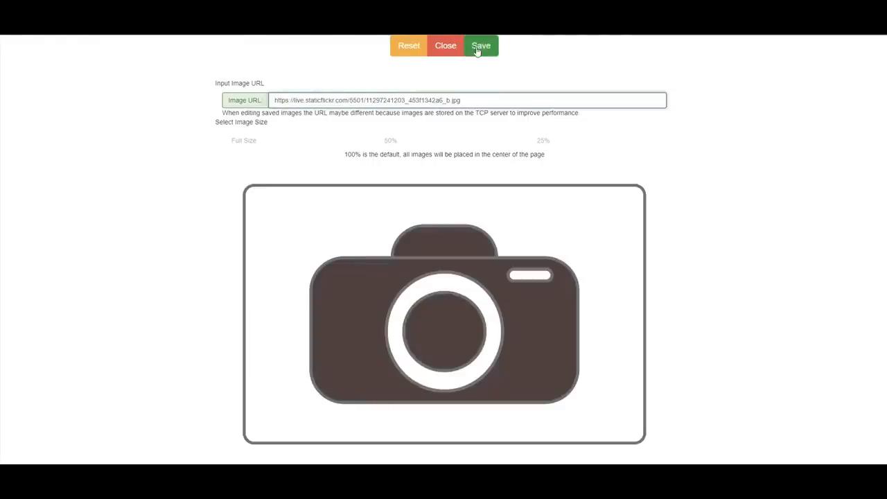
click(480, 46)
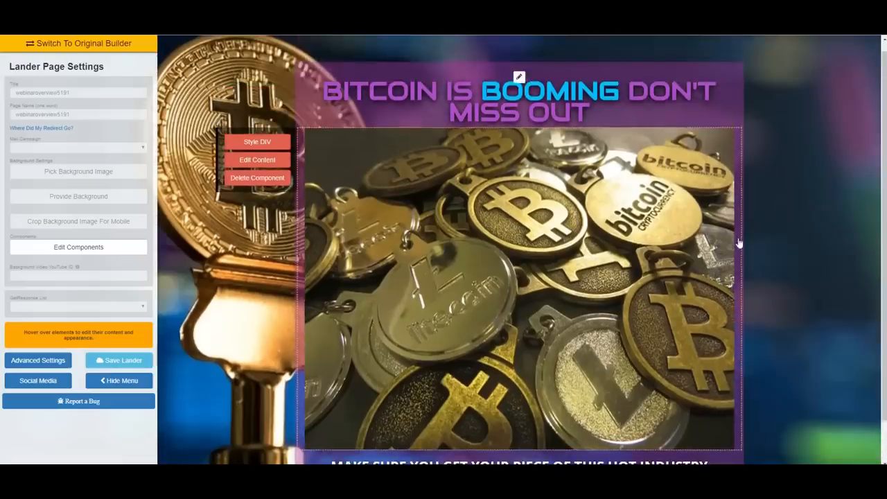
scroll(766, 229, down, 1)
scroll(760, 242, up, 2)
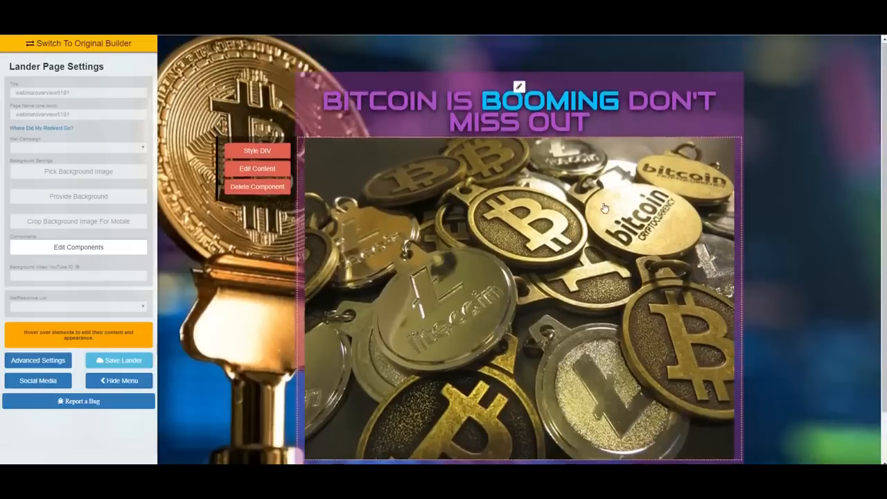
scroll(601, 214, down, 1)
scroll(604, 213, up, 1)
scroll(613, 208, down, 1)
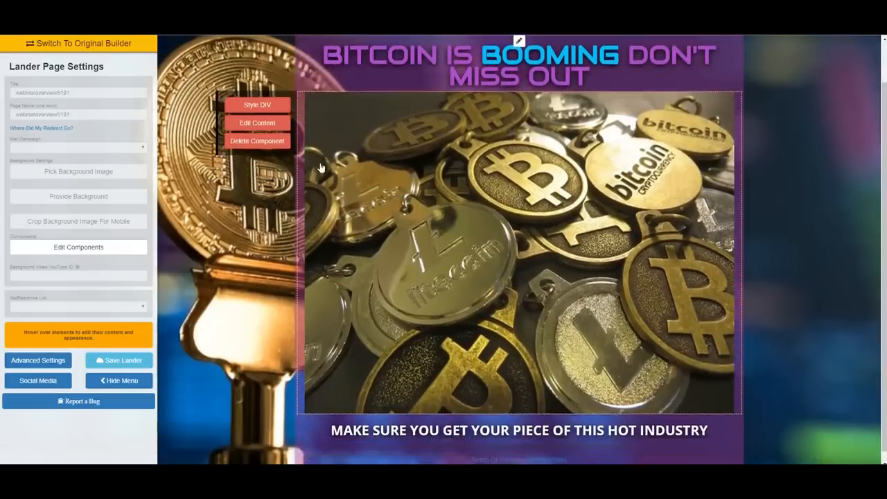
click(283, 123)
right_click(431, 104)
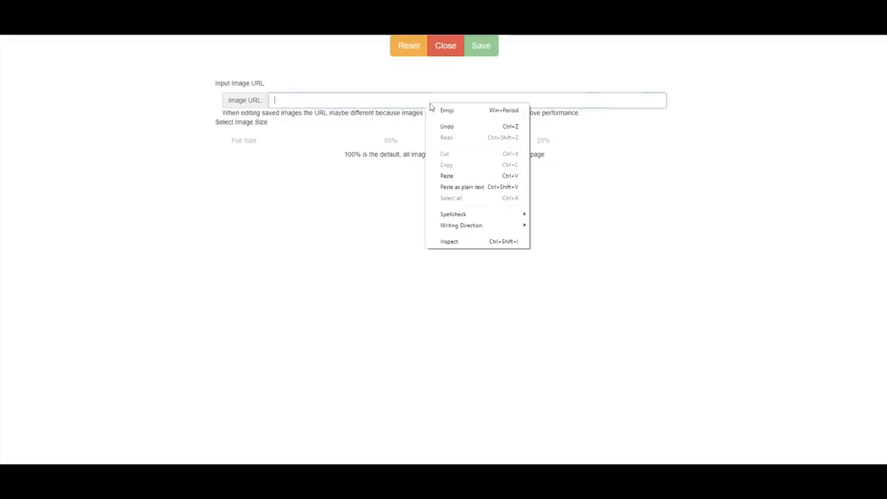
click(447, 175)
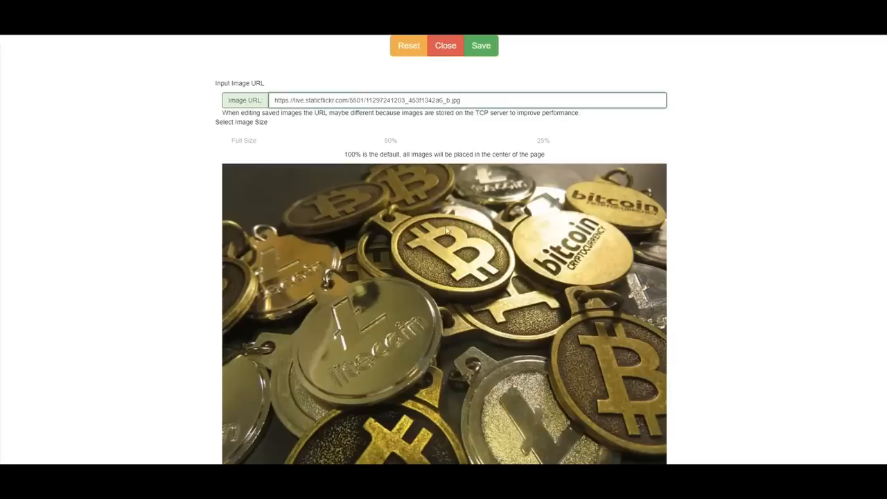
click(390, 140)
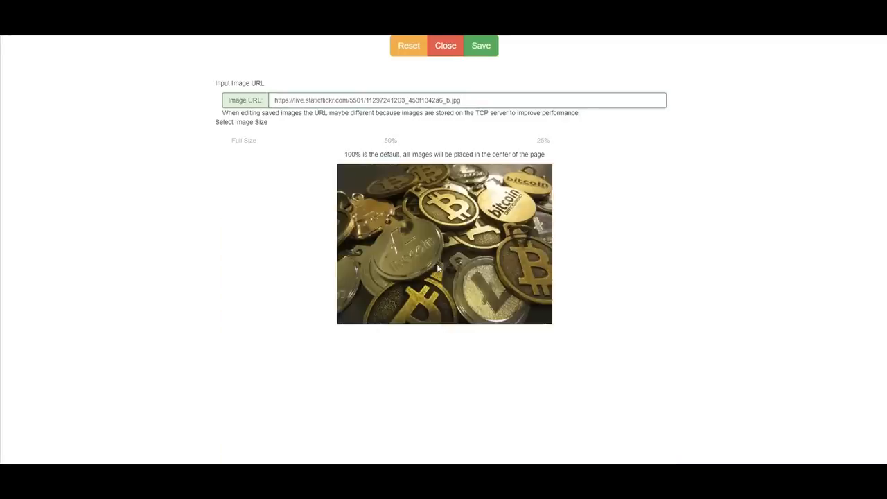
click(543, 142)
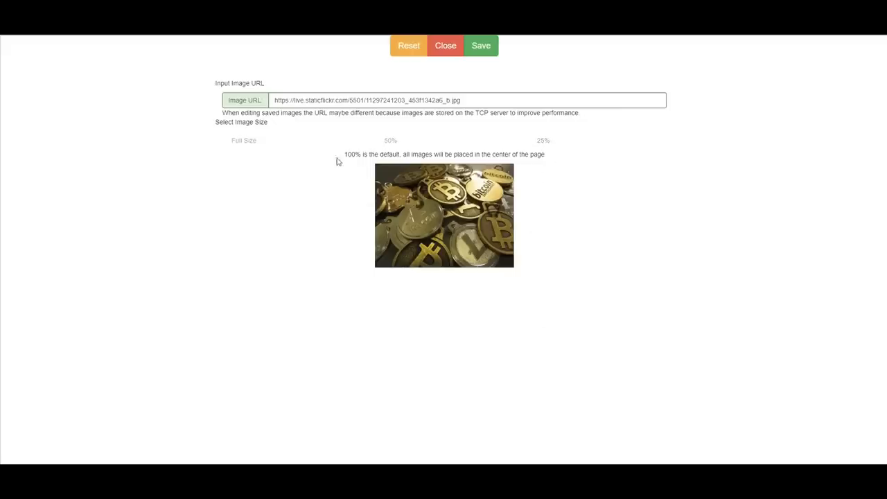
click(492, 53)
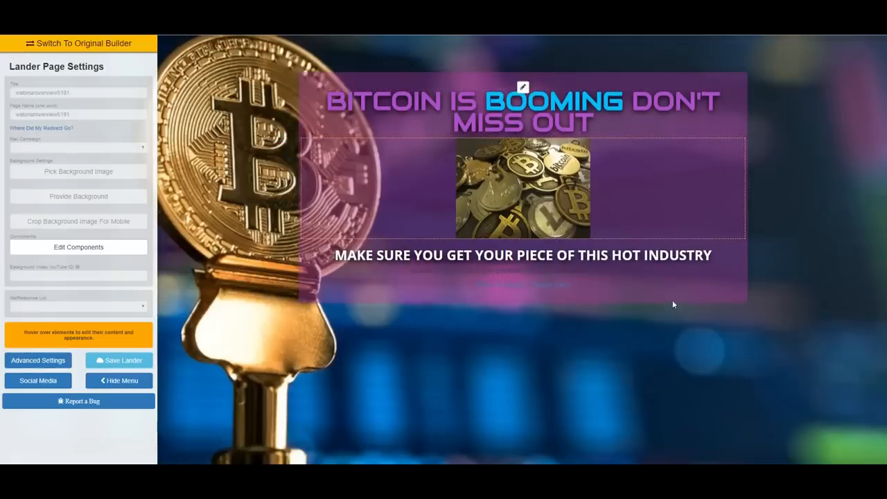
Add a video component directly below the Bitcoin keychains image.
click(109, 249)
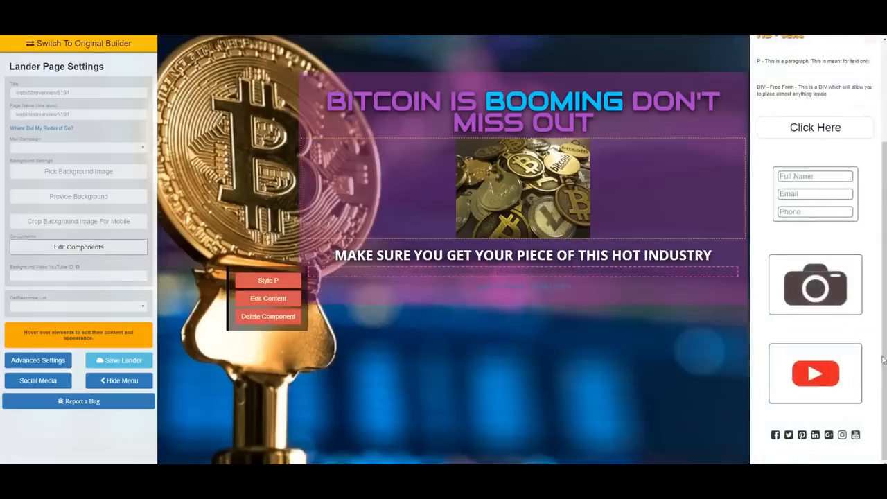
drag(815, 374, 671, 261)
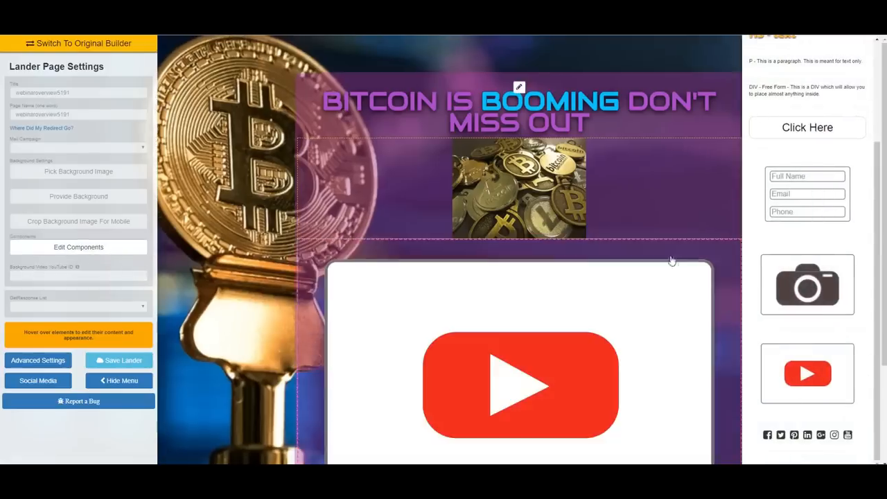
mouse_move(718, 356)
Copy the share link of the YouTube video "Why Bitcoin's Revival Is Different This Time Around" and save it as the video component's URL.
scroll(455, 258, down, 2)
click(288, 179)
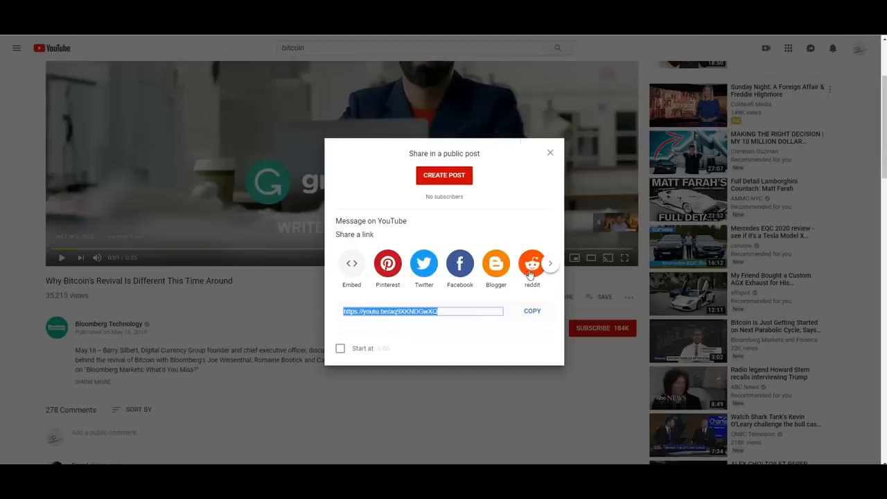
scroll(126, 150, down, 1)
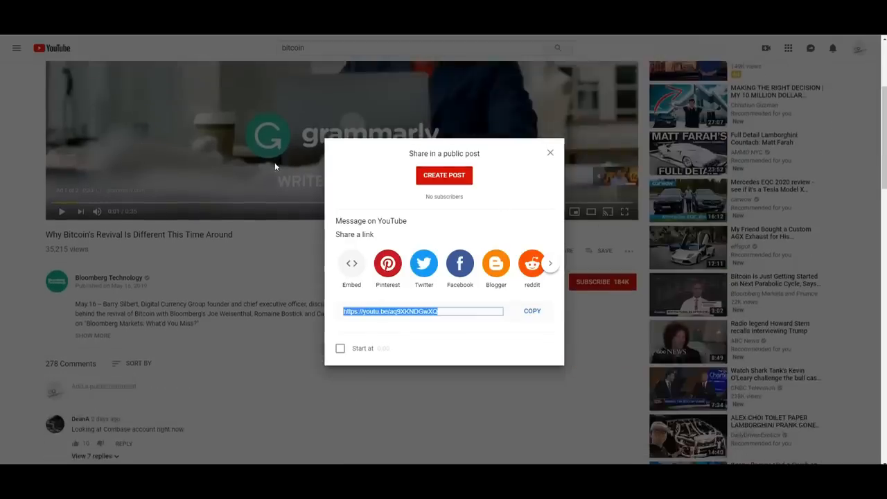
right_click(409, 313)
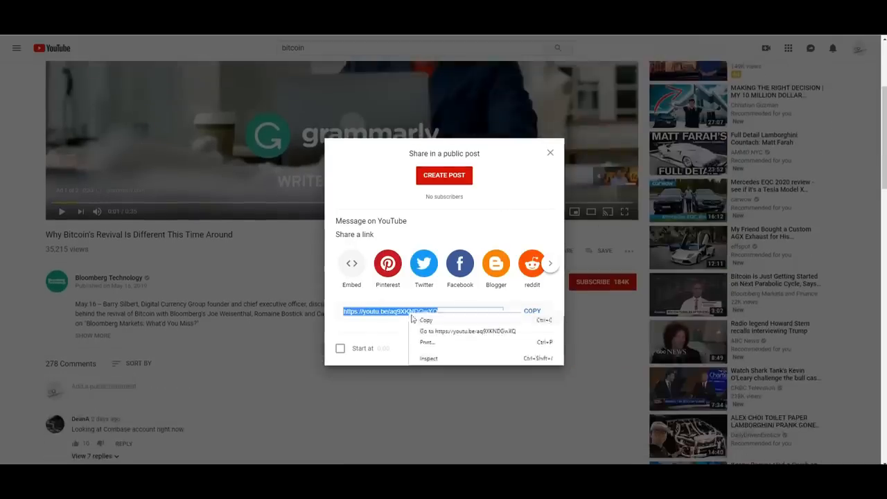
click(426, 320)
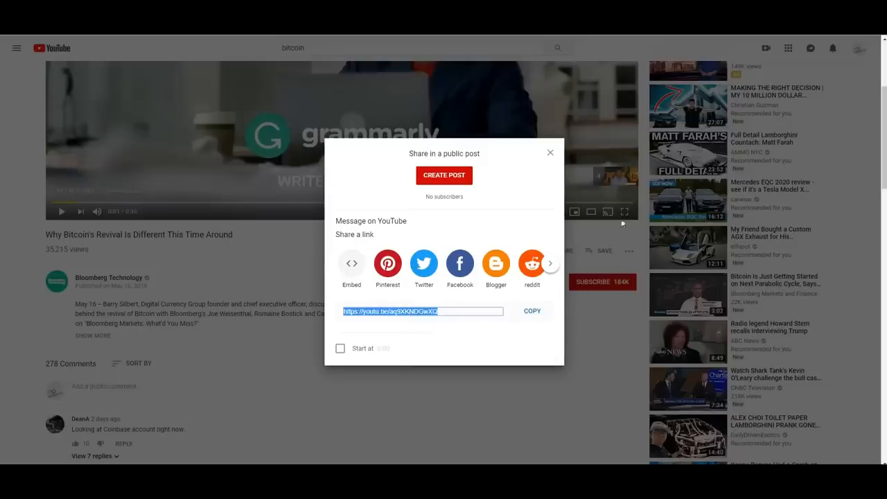
click(277, 9)
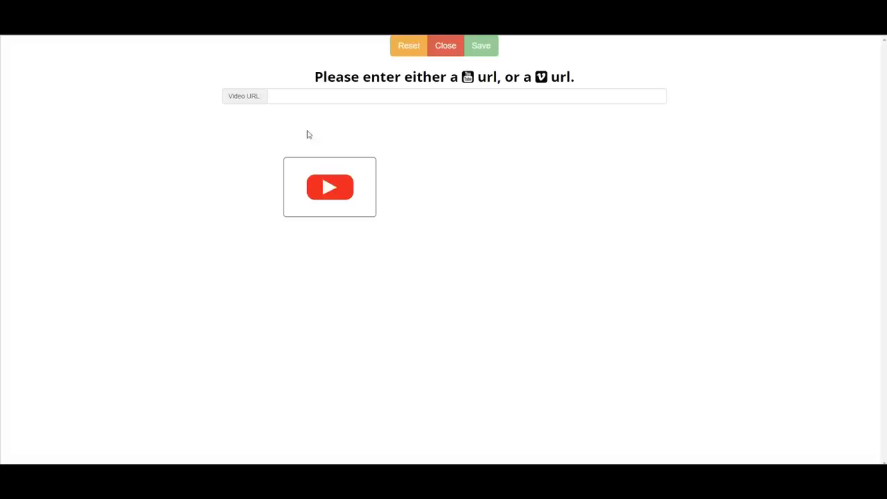
right_click(383, 101)
click(417, 168)
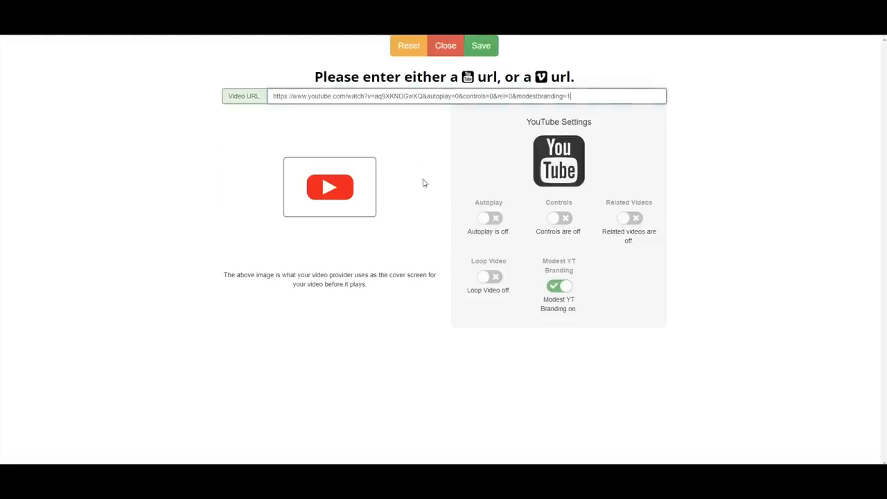
click(489, 54)
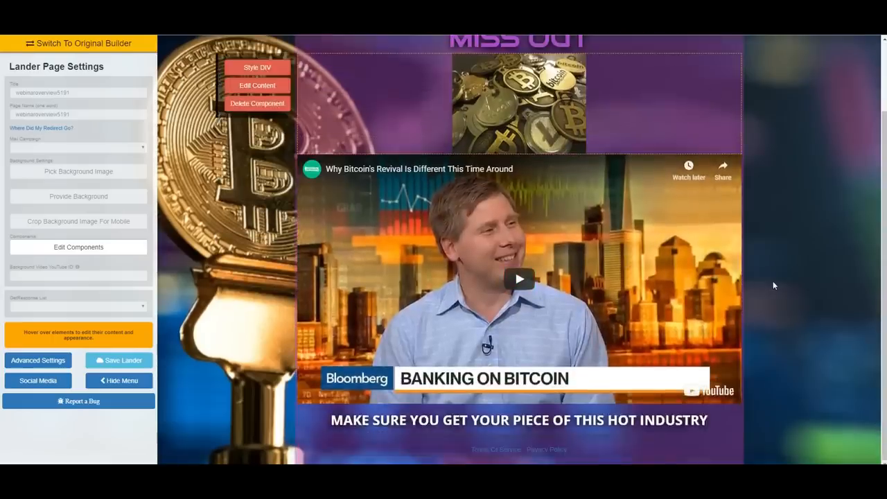
Add an H1 text component between the keychains image and the YouTube video.
scroll(810, 285, up, 1)
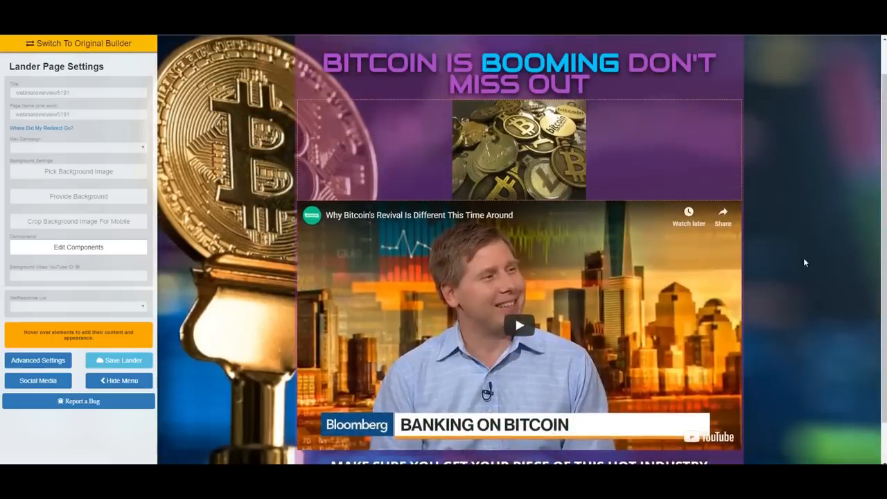
scroll(804, 258, down, 1)
scroll(774, 244, up, 2)
scroll(772, 258, up, 1)
mouse_move(513, 208)
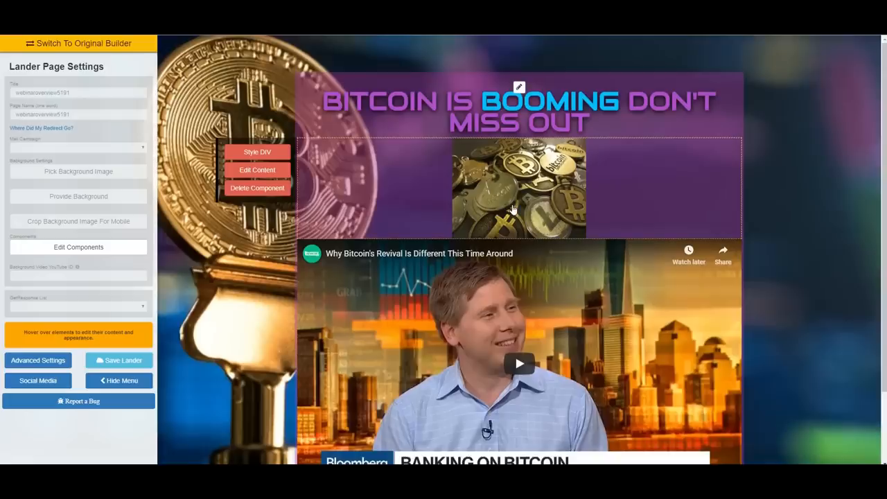
mouse_move(622, 255)
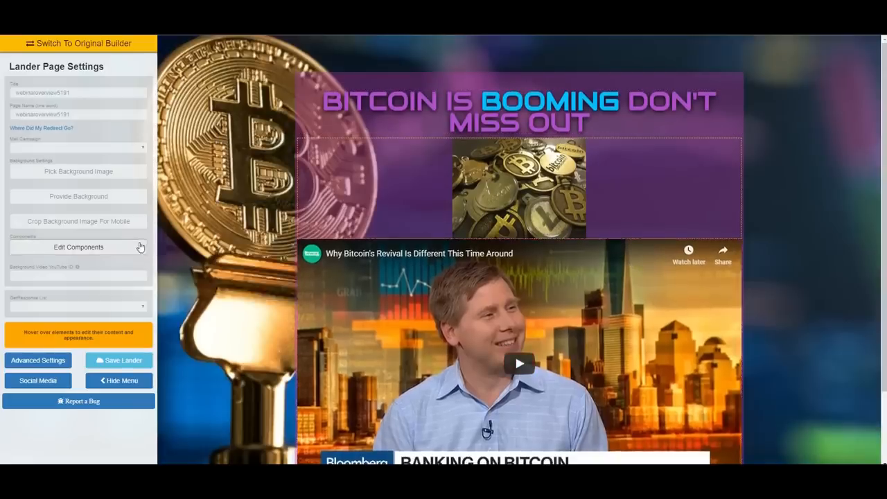
click(142, 248)
scroll(808, 99, up, 2)
drag(807, 63, 608, 255)
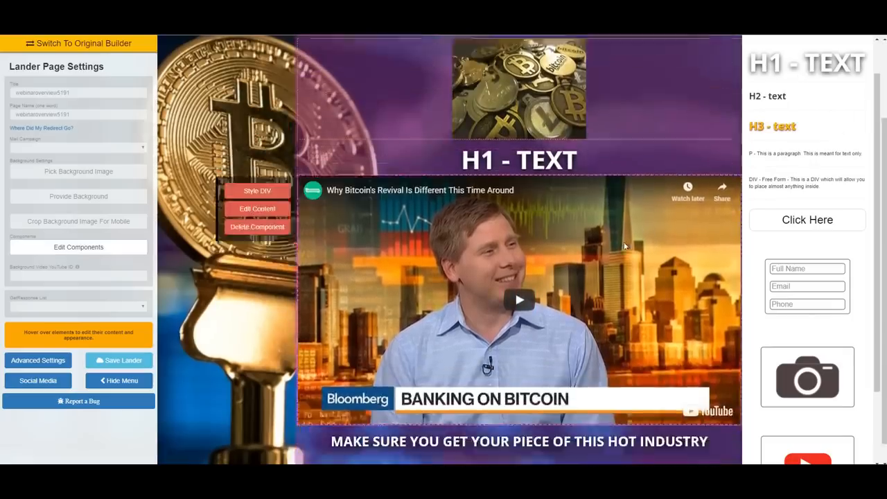
scroll(621, 252, down, 2)
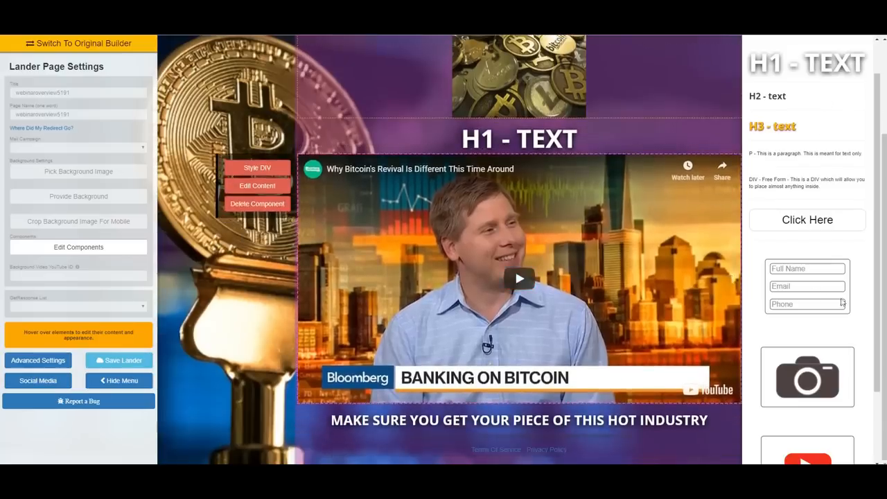
scroll(835, 308, down, 2)
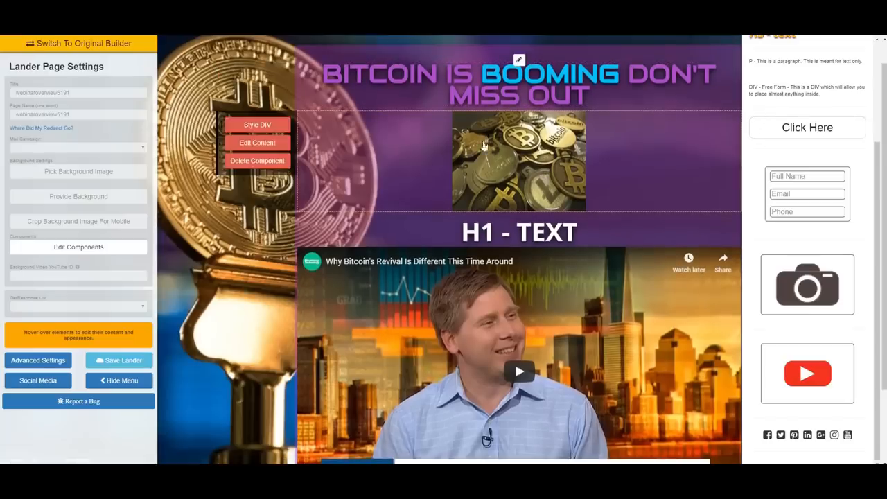
scroll(664, 192, down, 2)
scroll(663, 192, up, 3)
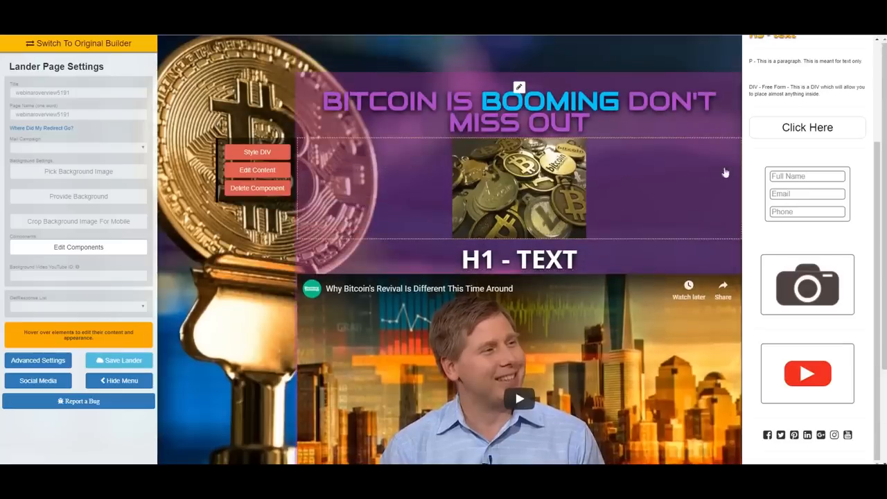
scroll(689, 229, down, 2)
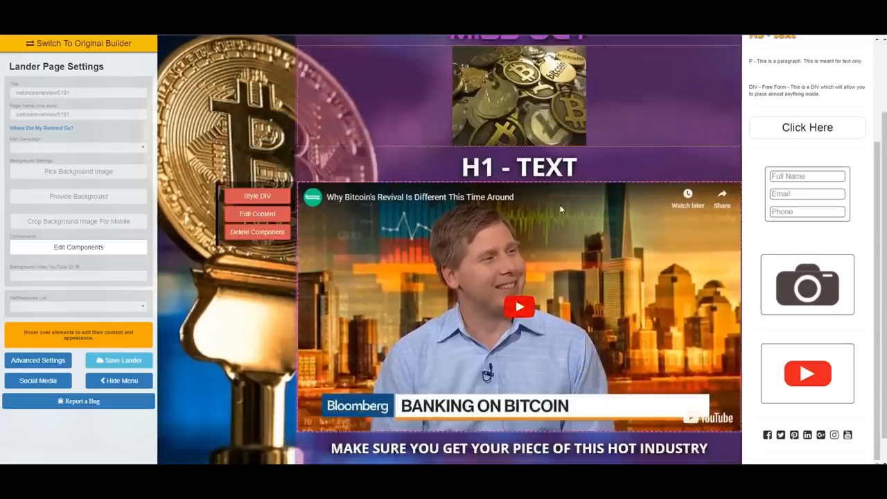
Delete the keychains image, H1 text and YouTube video components from the landing page.
scroll(560, 205, up, 2)
click(282, 188)
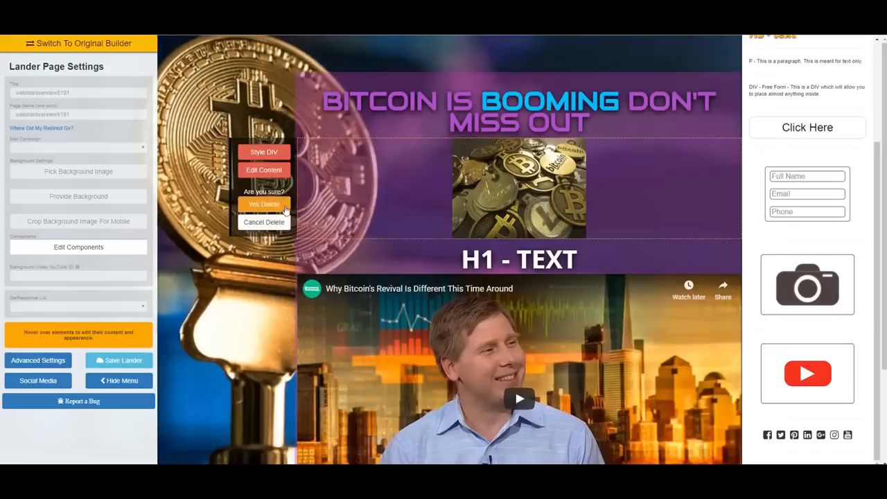
click(276, 203)
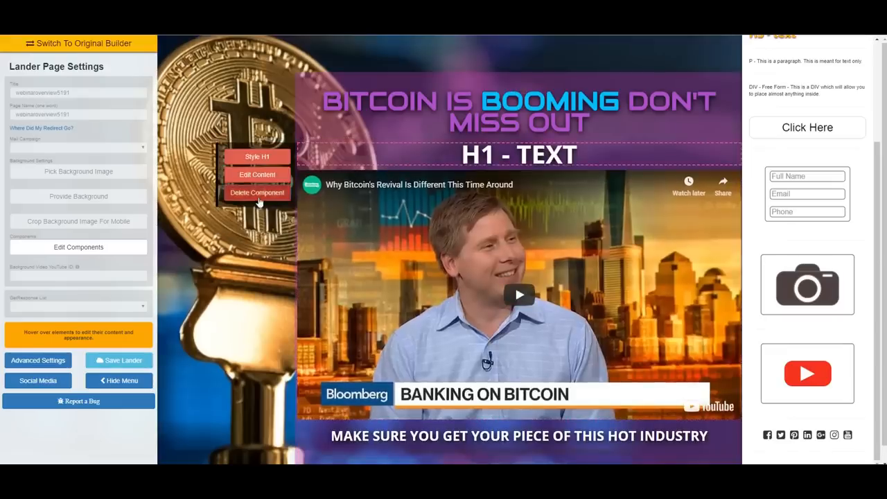
click(261, 192)
click(269, 201)
click(270, 191)
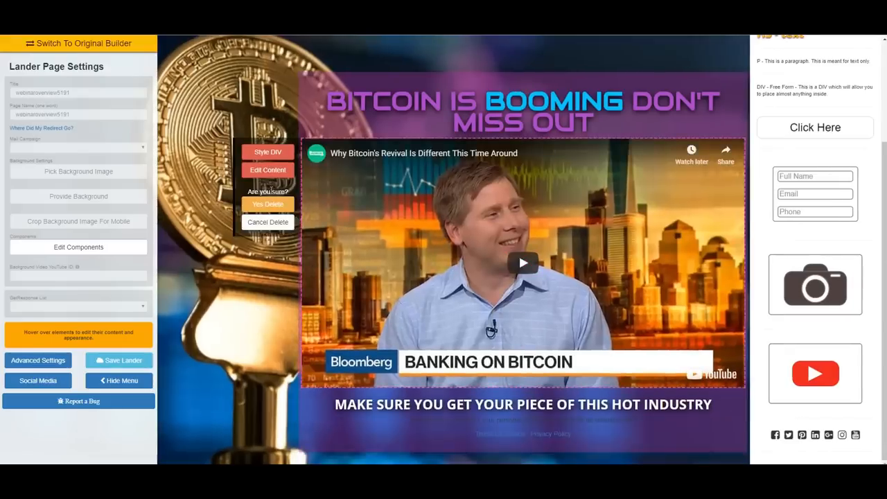
click(270, 203)
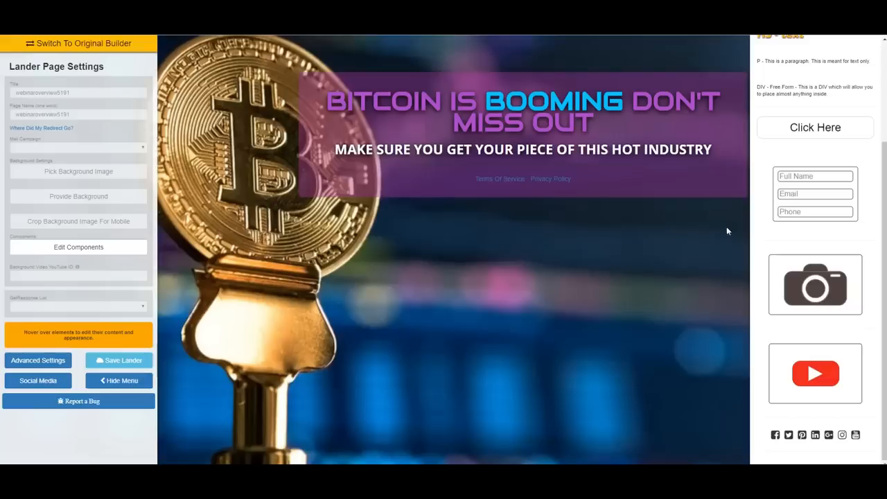
Add a Full Name, Email and Phone form component below the "MAKE SURE YOU GET YOUR PIECE OF THIS HOT INDUSTRY" line.
drag(808, 178, 559, 250)
scroll(589, 267, down, 1)
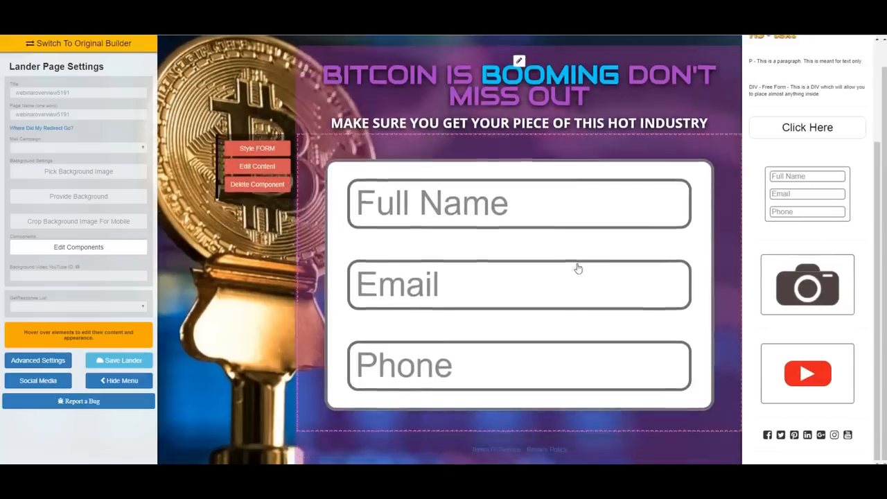
click(276, 171)
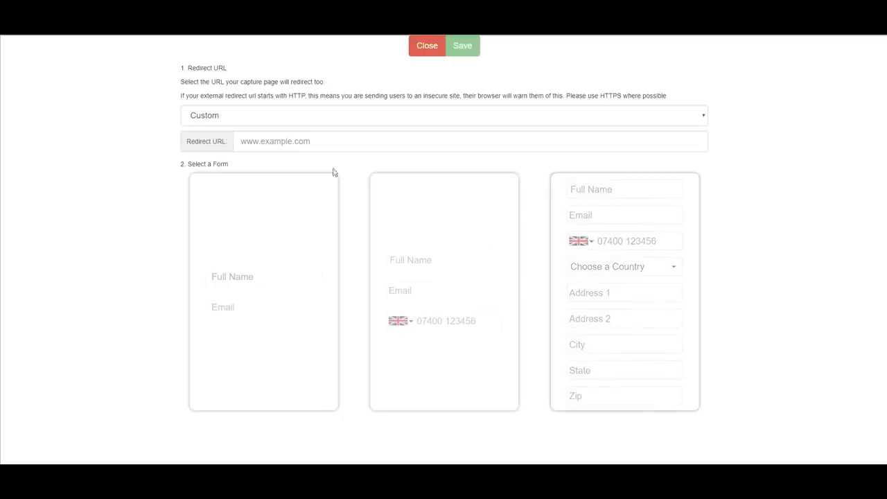
click(370, 142)
click(634, 214)
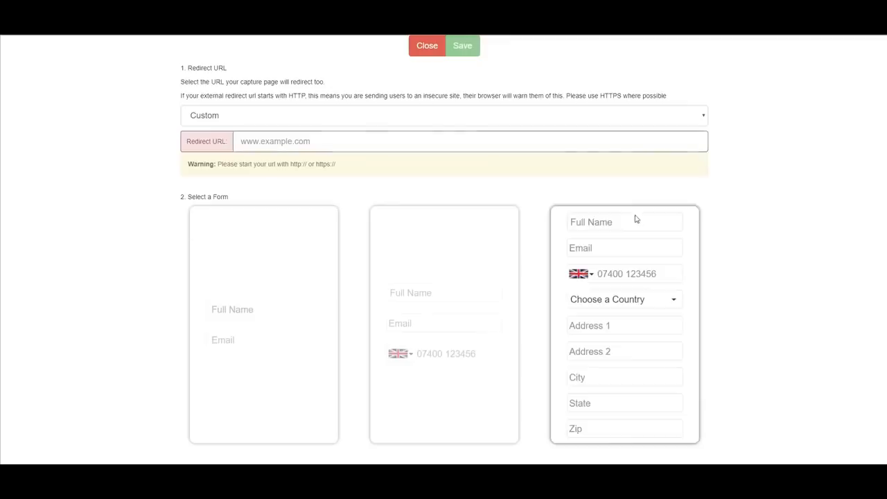
click(471, 146)
text(HTTPS:)
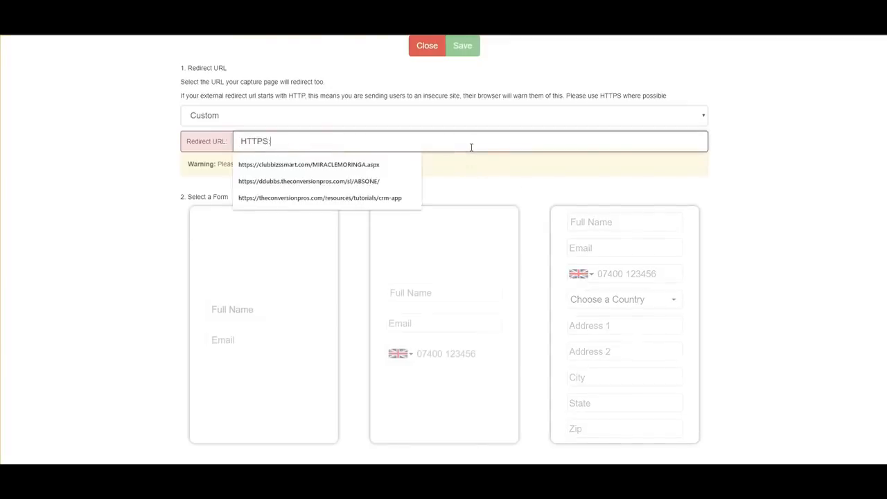
text(//YOURWEBSITE.COM)
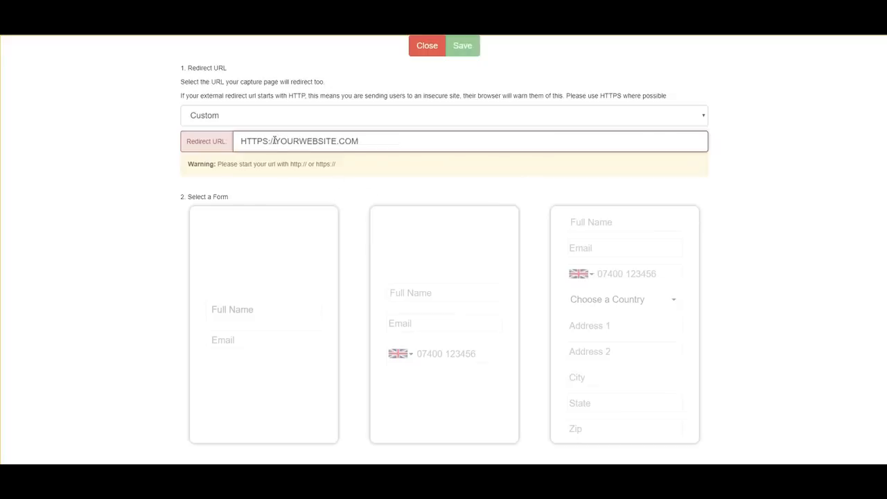
text(WW)
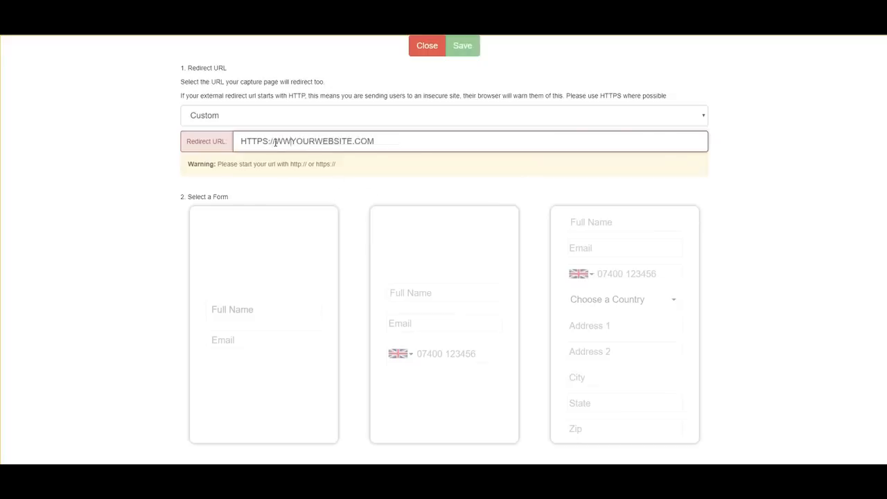
text(W.)
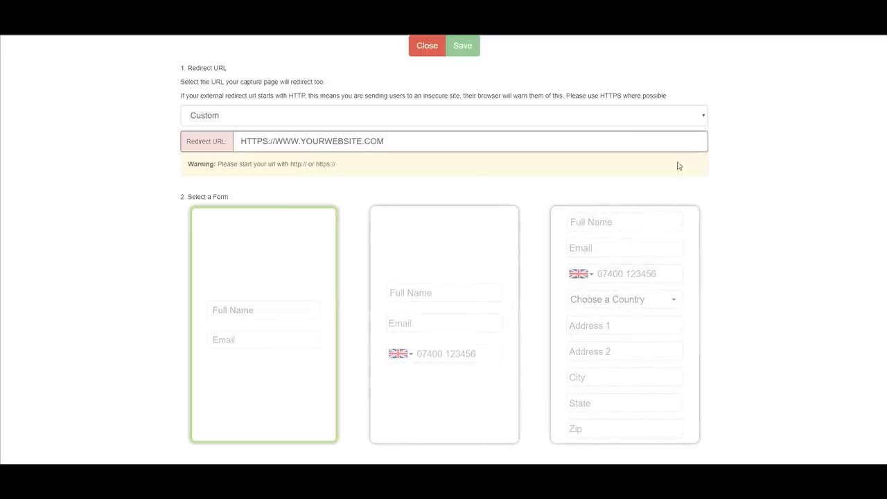
Set the form's redirect to [BITCOIN] BITCRAZY1, select the Full Name, Email and phone form, and save the settings.
click(705, 116)
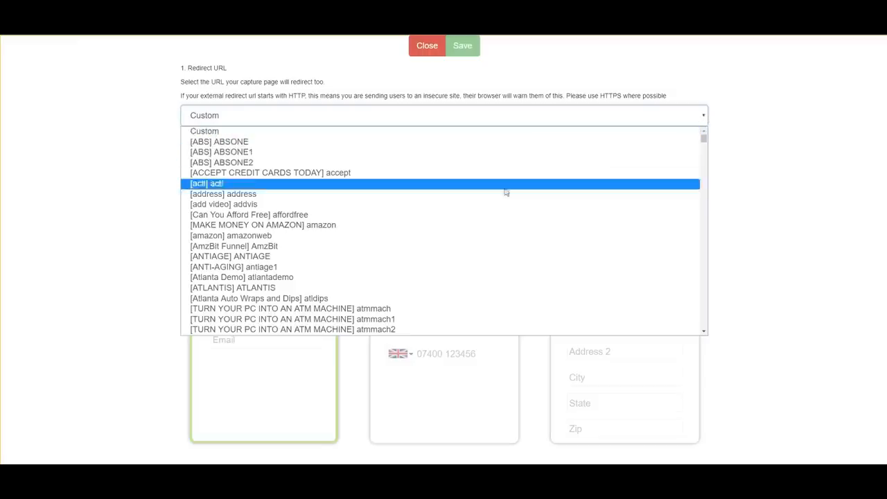
scroll(467, 249, down, 5)
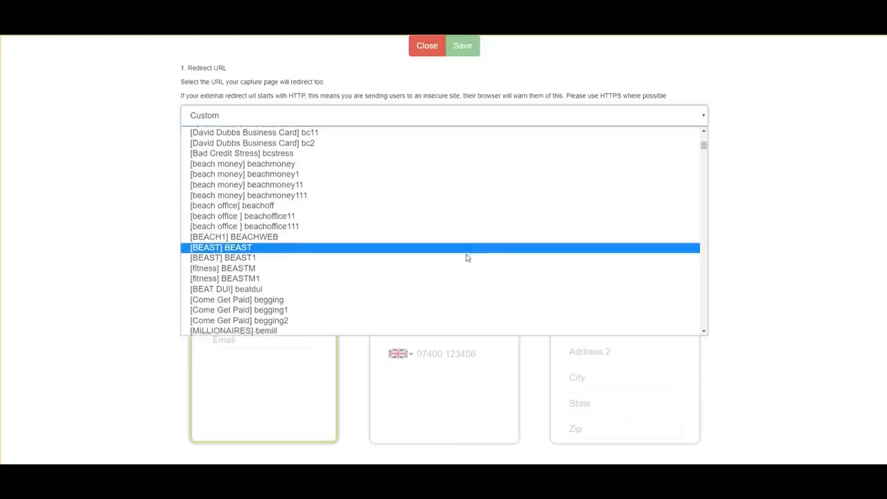
scroll(466, 257, down, 4)
click(351, 214)
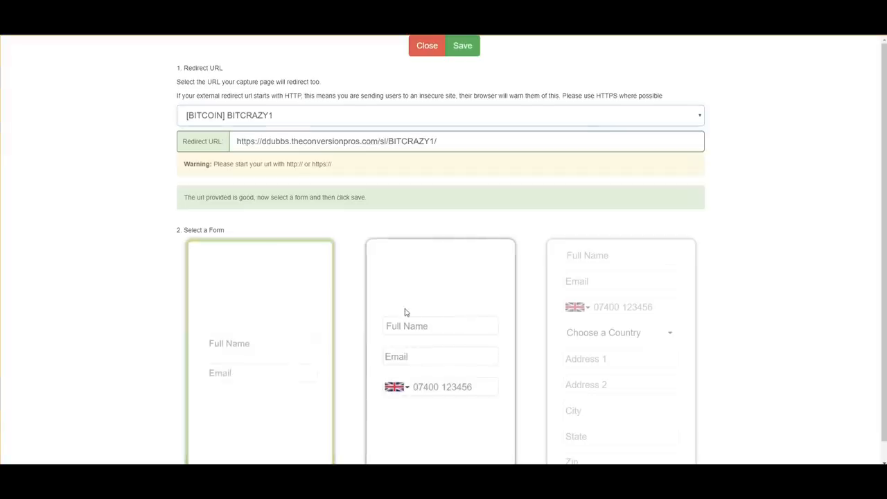
click(467, 328)
click(463, 46)
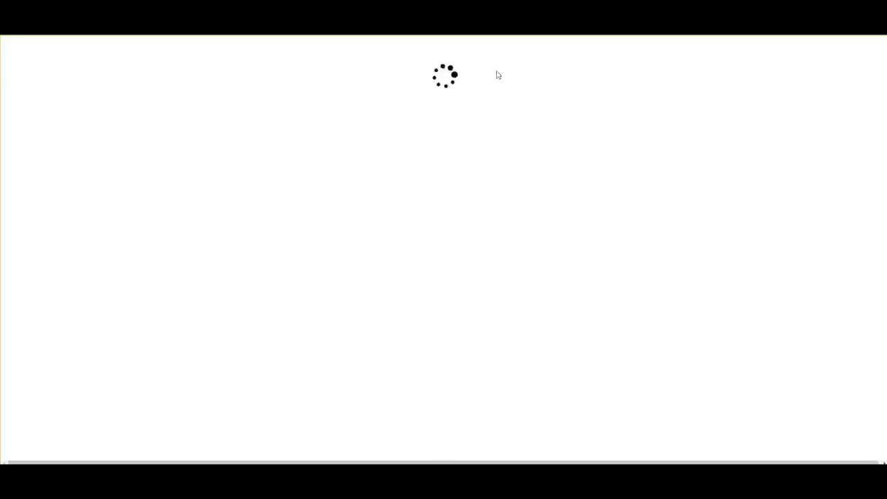
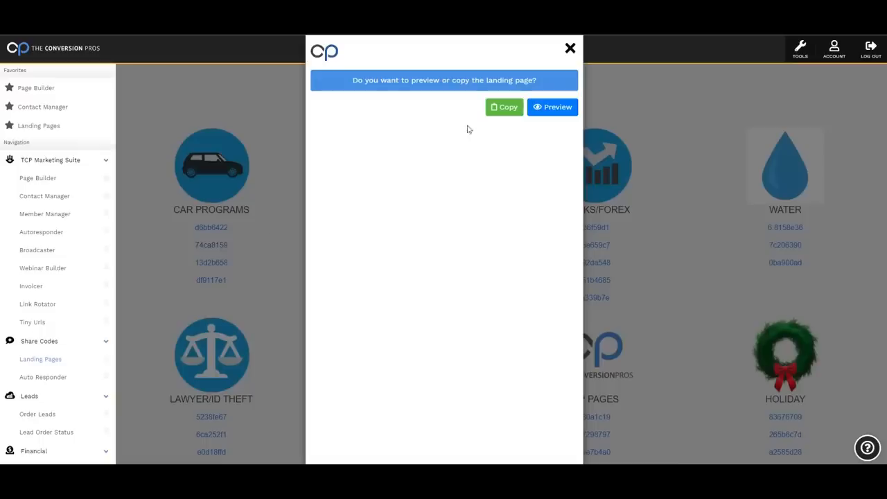
Preview the landing pages behind the first share codes under Car Programs and Stocks/Forex.
click(570, 47)
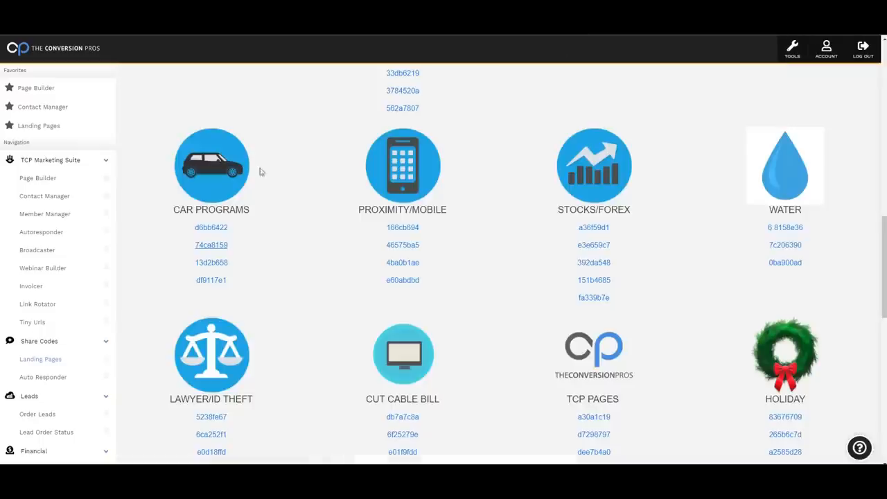
click(211, 228)
click(562, 107)
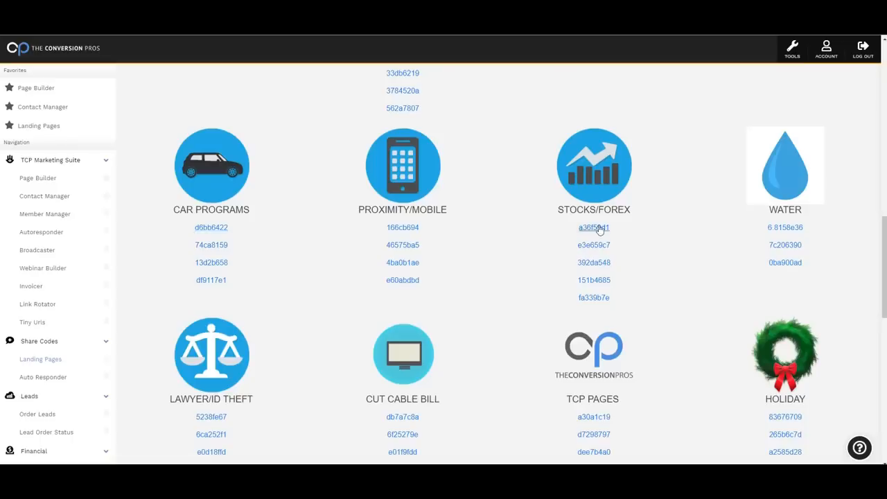
click(603, 228)
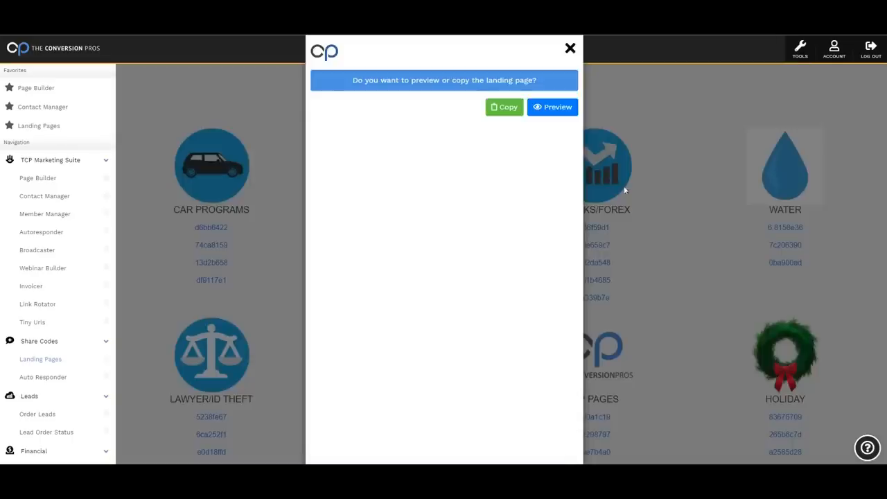
click(554, 114)
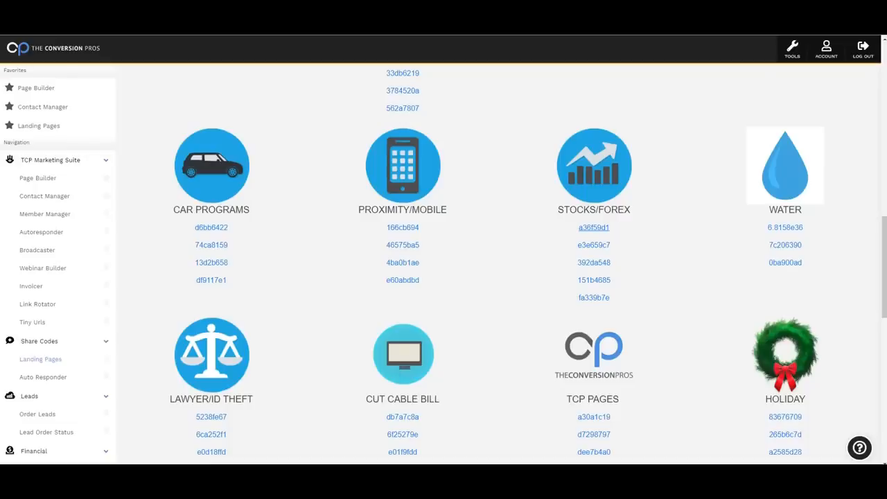
Preview the second share code under Landing Pages, 26bd1a97, and examine its webinar page from the headline down to the join button.
scroll(504, 291, up, 10)
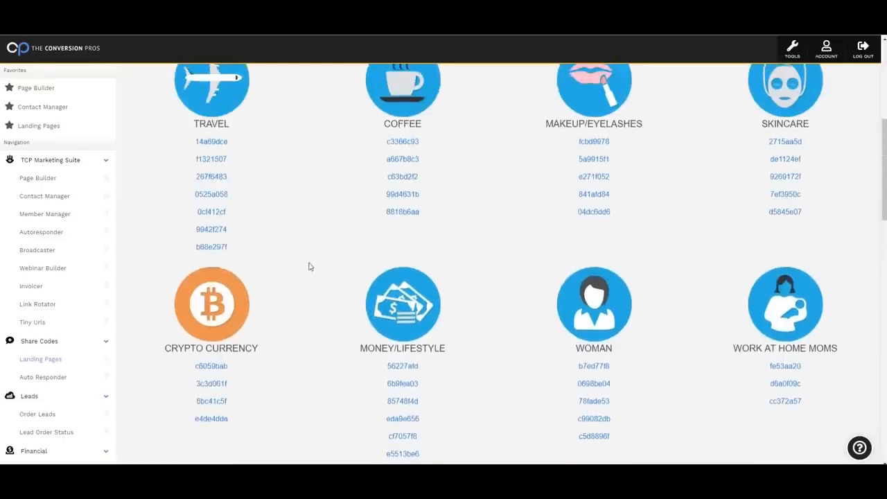
scroll(531, 292, up, 3)
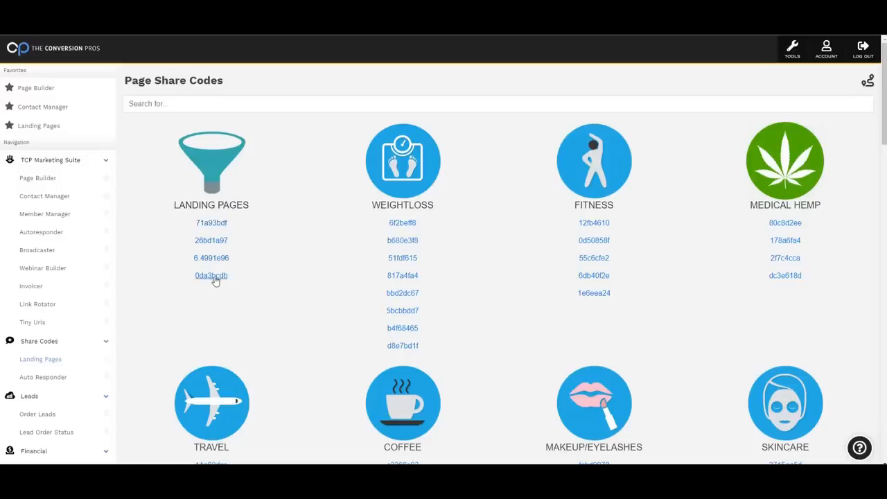
click(211, 240)
click(556, 110)
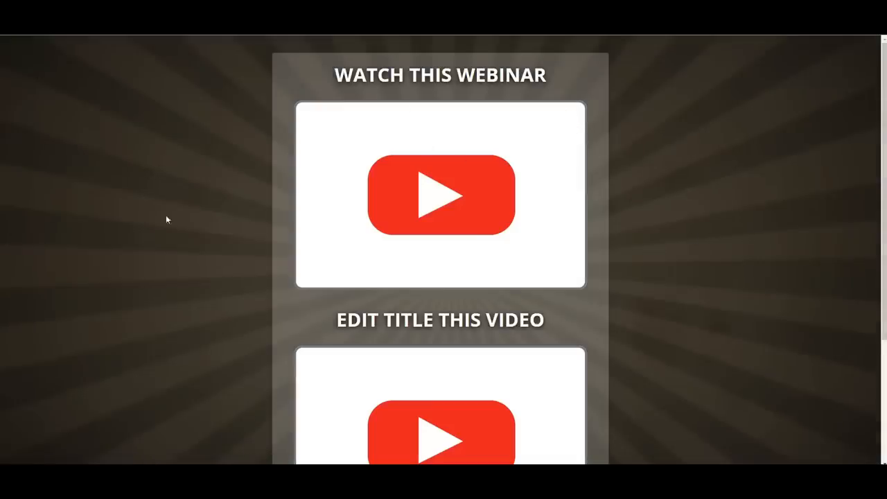
scroll(491, 204, down, 3)
scroll(515, 224, up, 3)
scroll(293, 83, down, 1)
scroll(524, 133, down, 3)
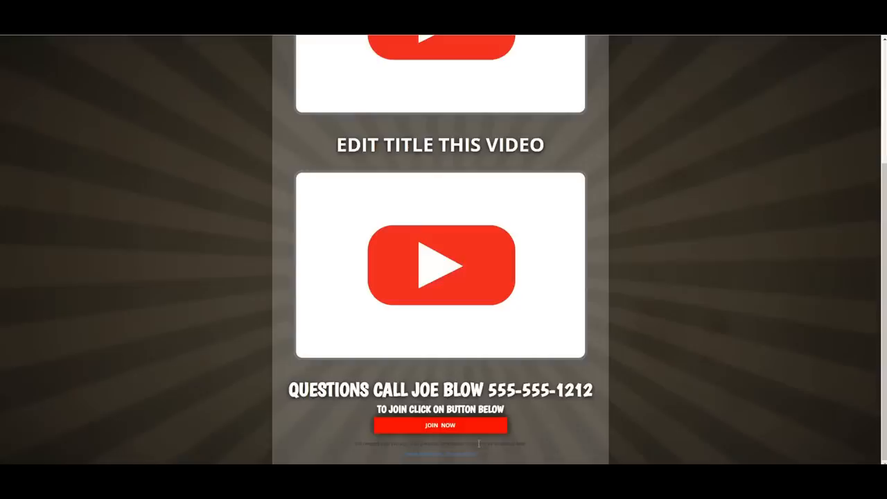
scroll(471, 428, up, 3)
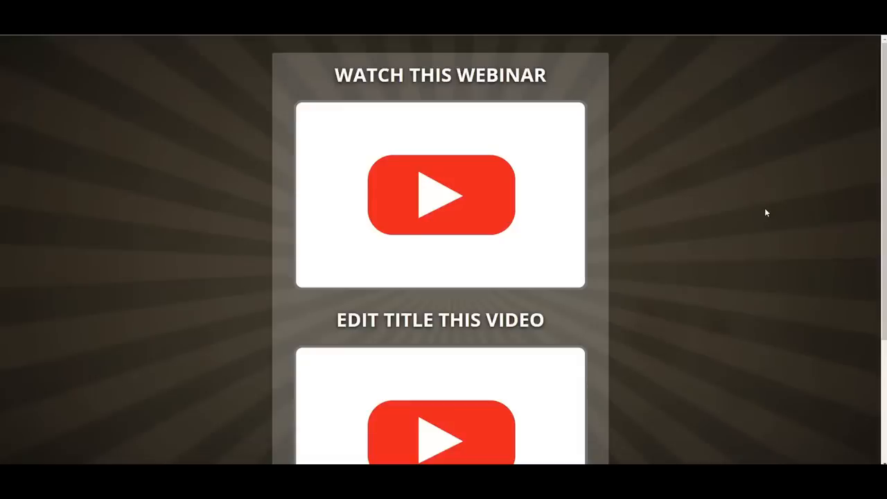
scroll(669, 270, down, 3)
scroll(661, 272, up, 2)
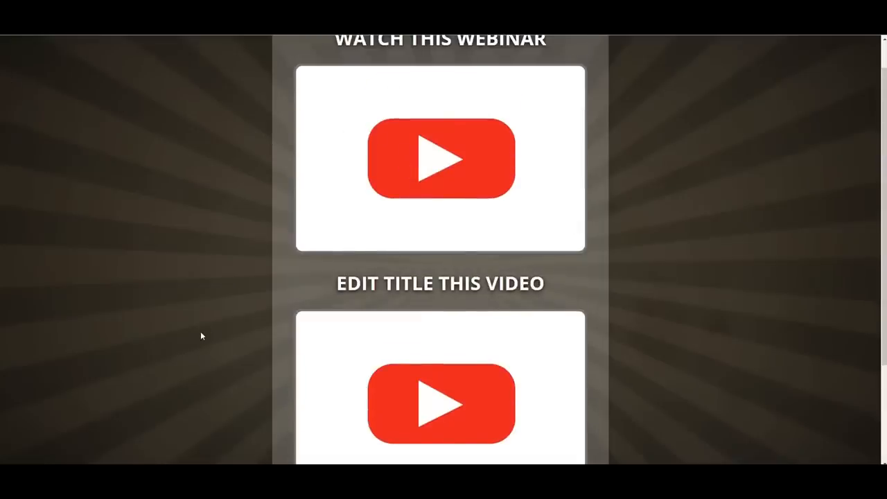
key(ctrl+w)
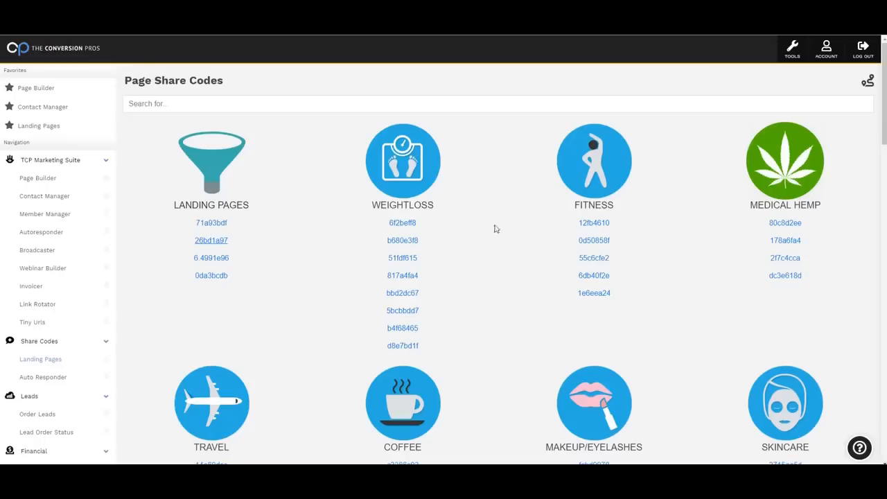
scroll(495, 229, down, 15)
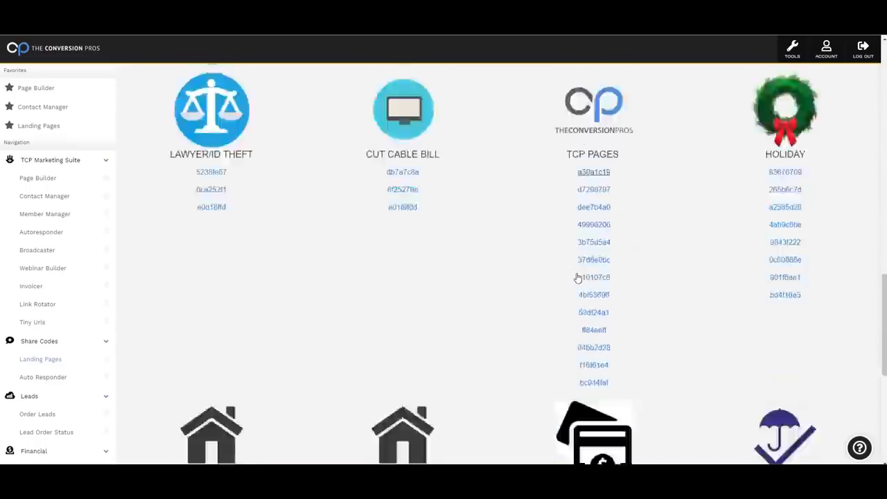
scroll(579, 285, up, 15)
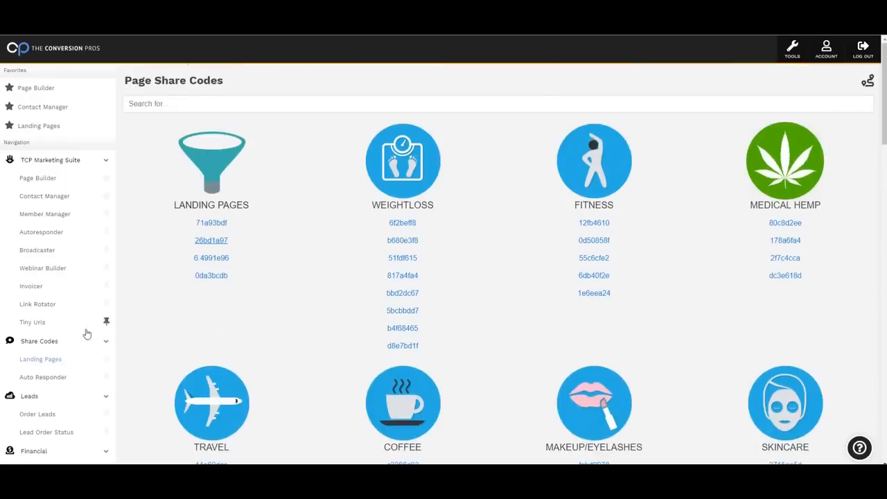
Copy the public link of the webinaroverview5191 page from the list of built pages.
click(53, 181)
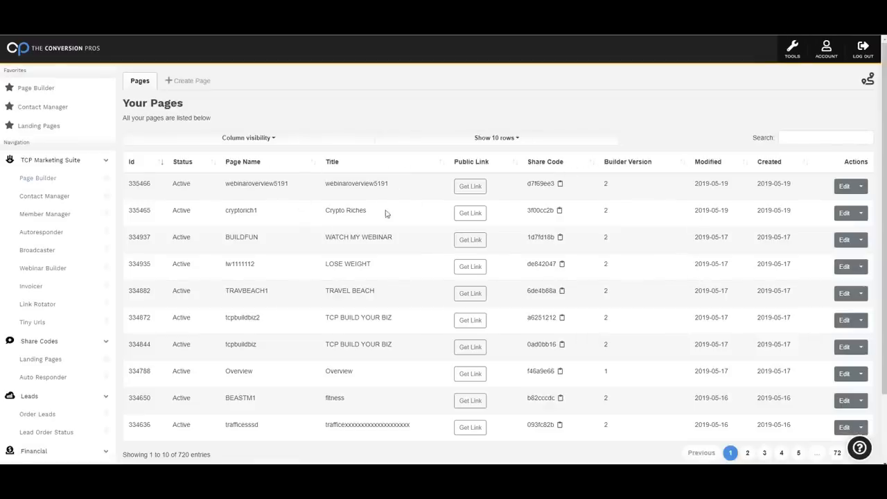
click(485, 213)
drag(556, 99, 301, 108)
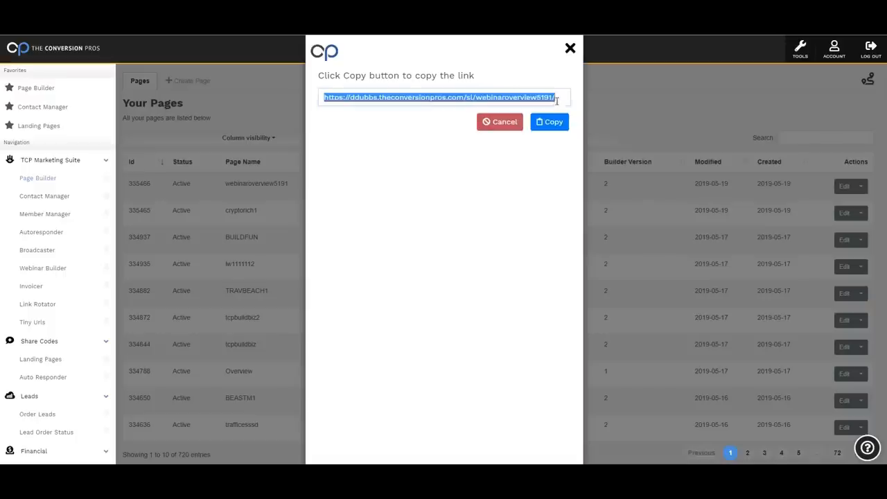
right_click(390, 96)
click(419, 129)
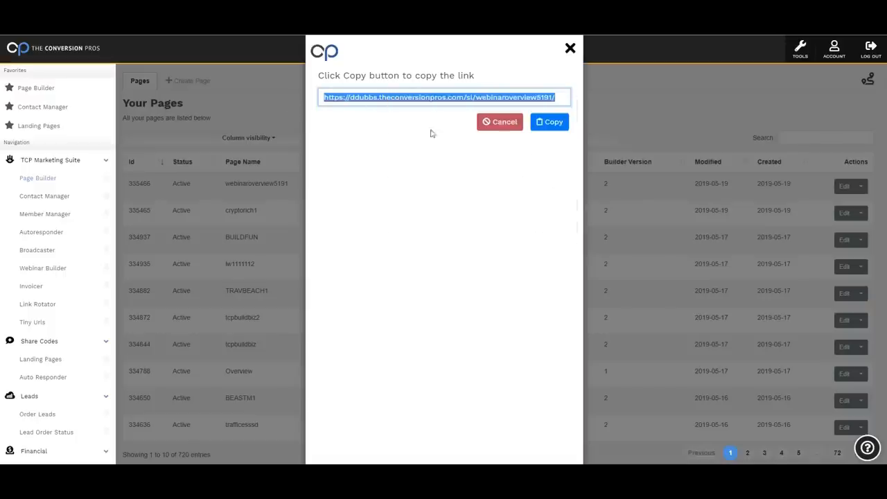
click(569, 50)
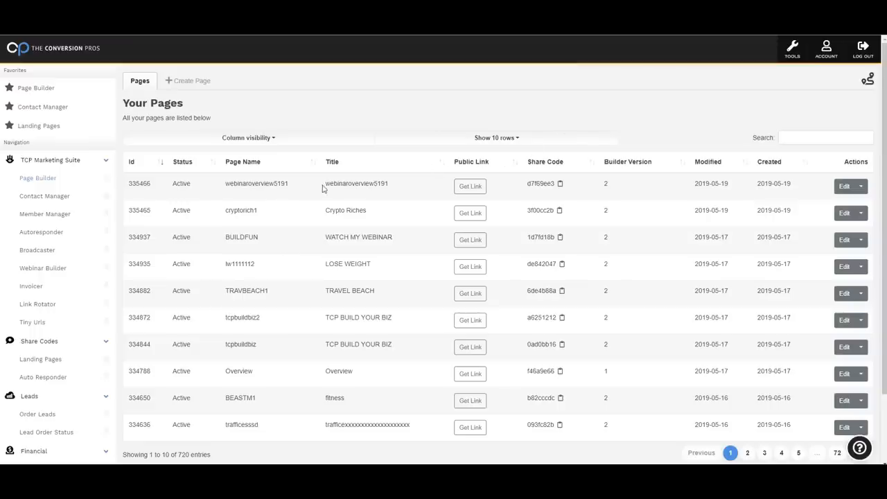
Create a new tiny URL that redirects to the copied webinaroverview5191 link and select its generated public link.
click(49, 323)
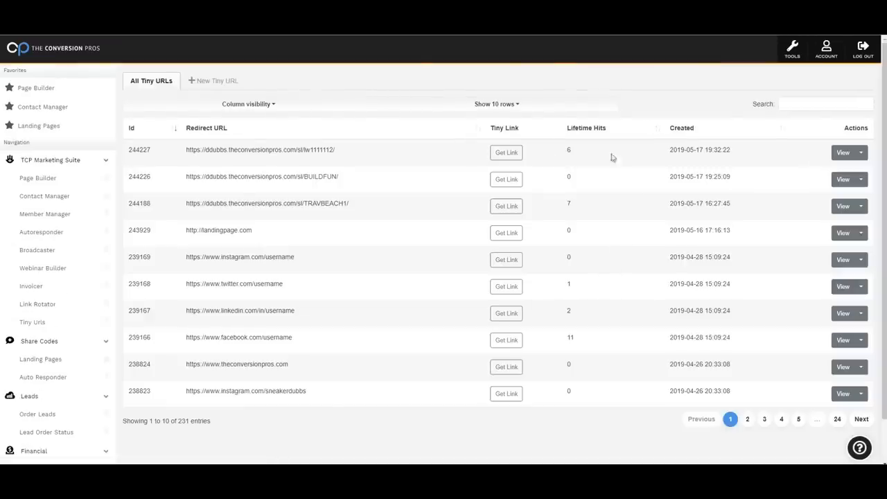
click(239, 81)
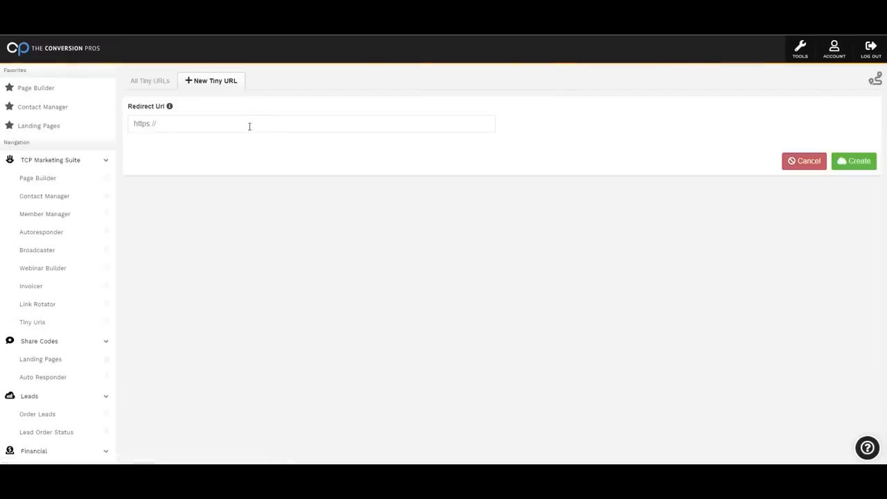
right_click(248, 126)
click(270, 200)
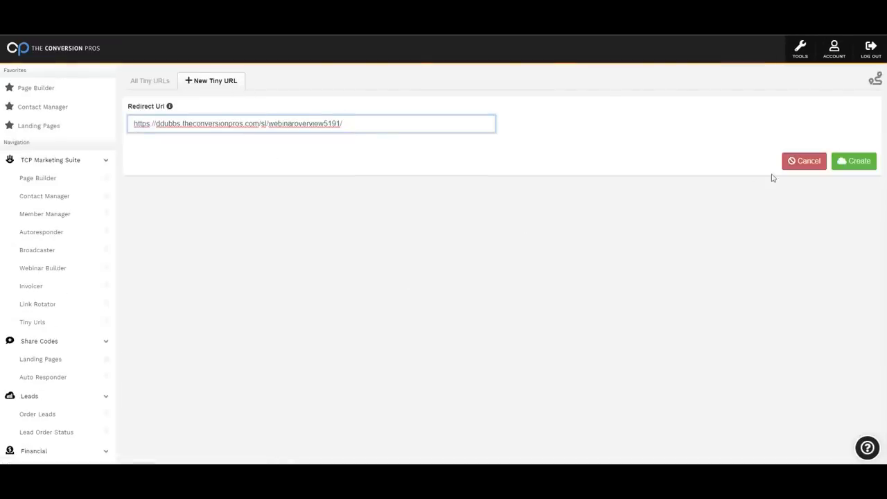
click(856, 161)
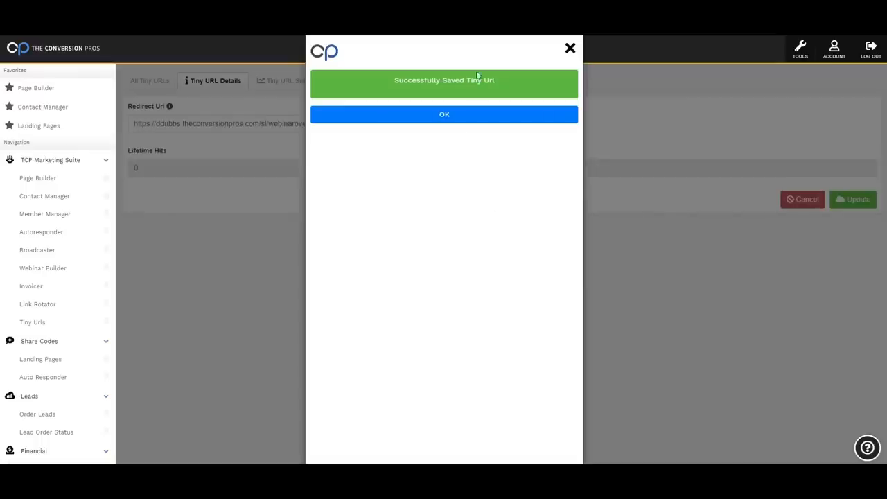
click(458, 119)
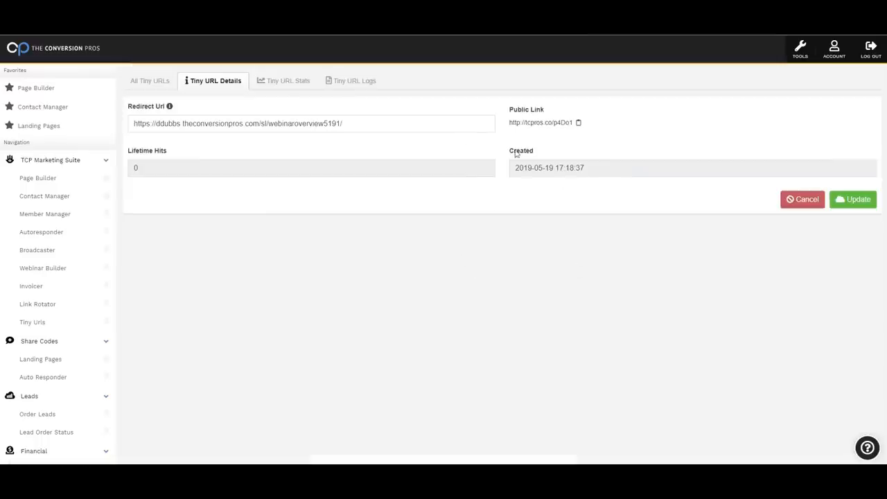
drag(509, 123, 573, 123)
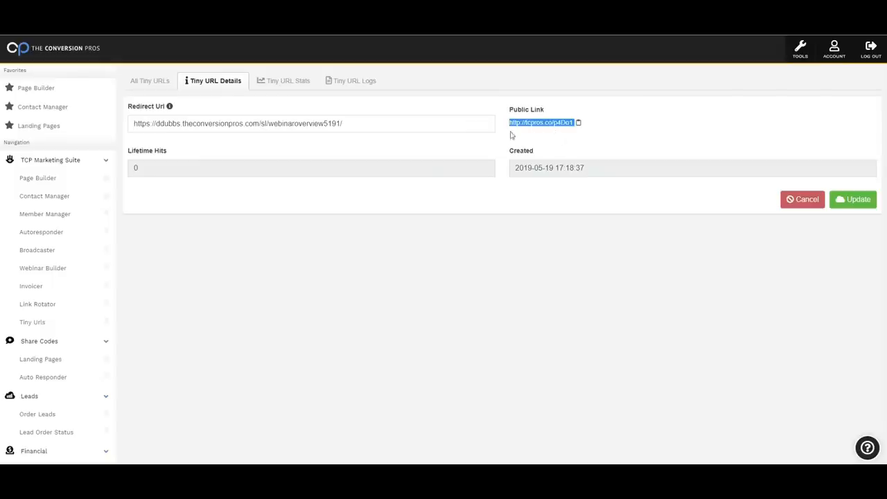
Sort all tiny URLs by highest lifetime hits and open the details of the one redirecting to the recruitlikeamachine.com/sixty page.
click(55, 327)
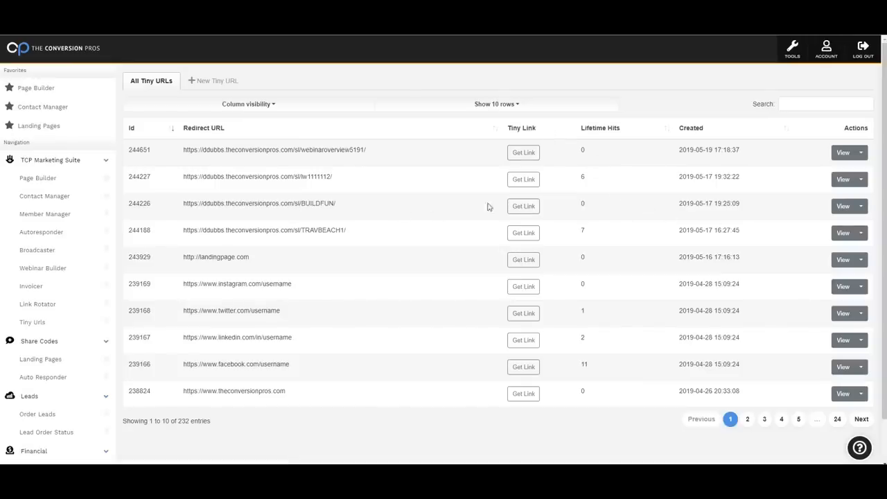
click(594, 136)
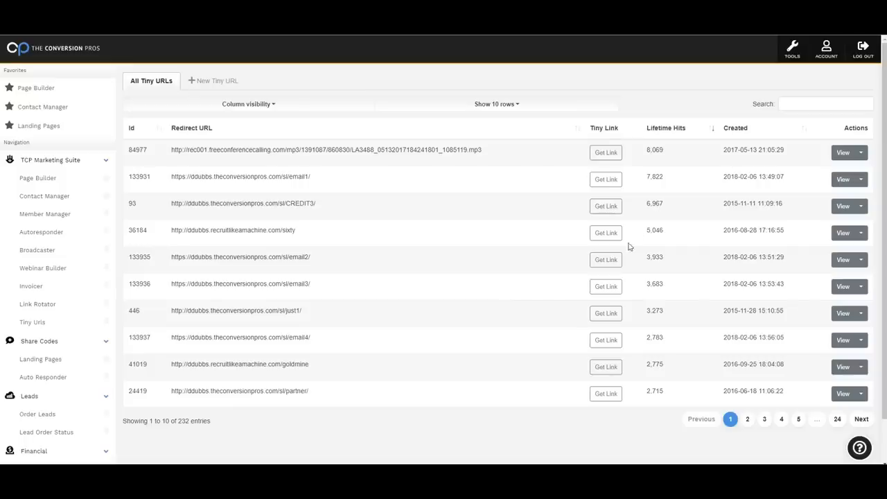
click(852, 233)
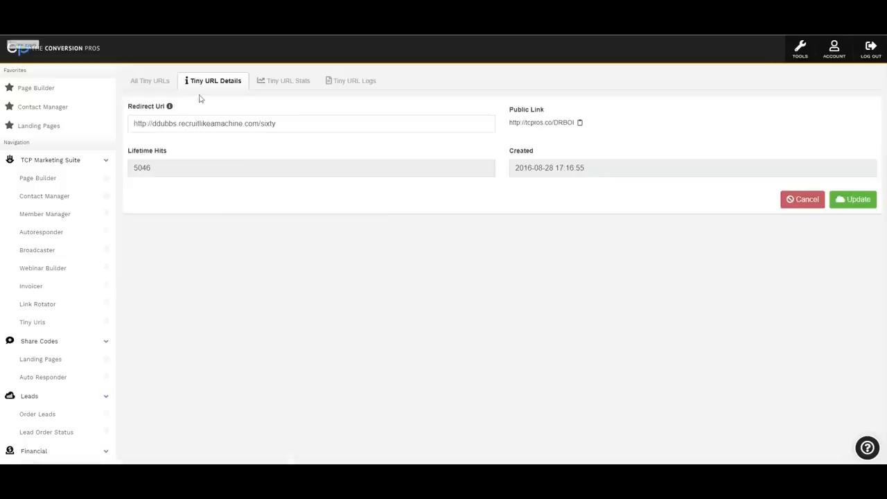
Review the tiny URL's visit logs, going through pages 1 to 3 to examine the referers.
click(334, 82)
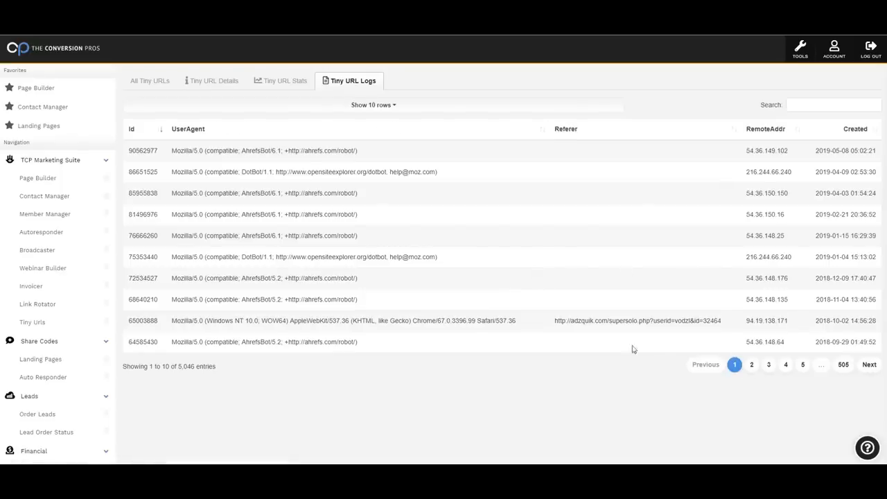
click(751, 366)
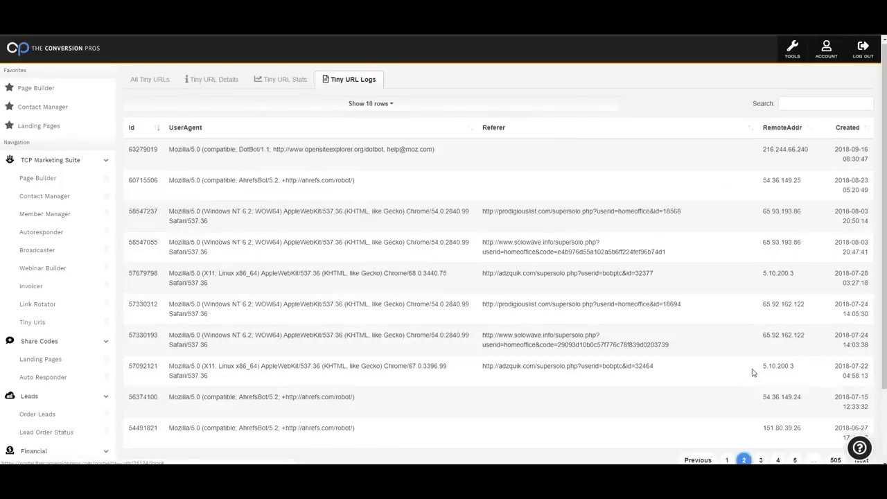
scroll(750, 424, down, 1)
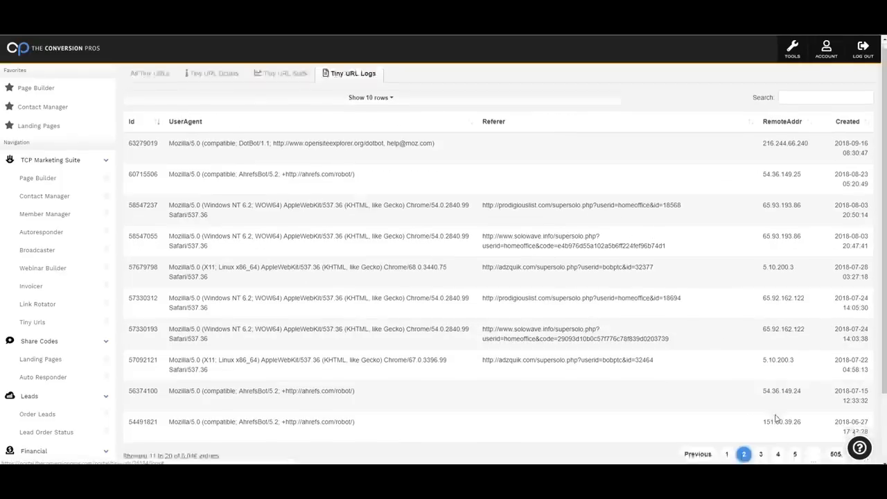
click(761, 414)
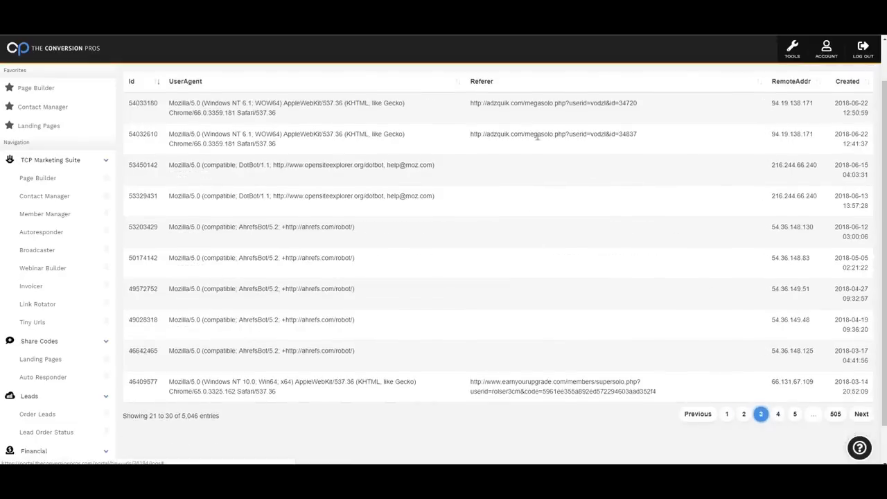
Continue through pages 4 to 7 of the tiny URL's visit logs to examine the referers, and return to page 1.
scroll(774, 413, down, 1)
click(777, 372)
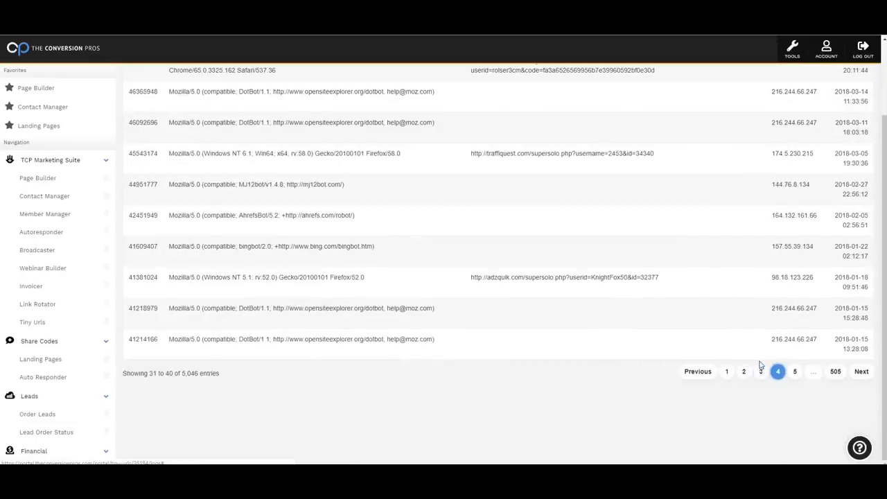
click(795, 371)
scroll(603, 180, up, 2)
scroll(693, 359, down, 2)
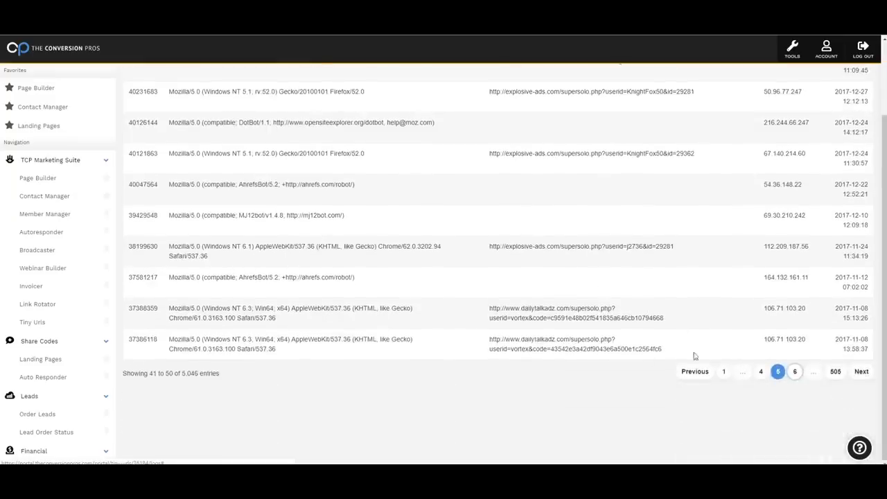
scroll(662, 284, up, 2)
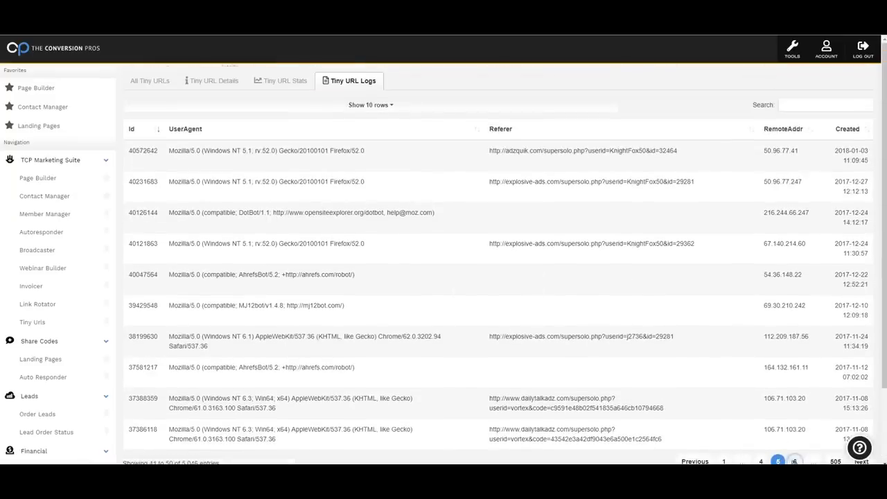
click(795, 461)
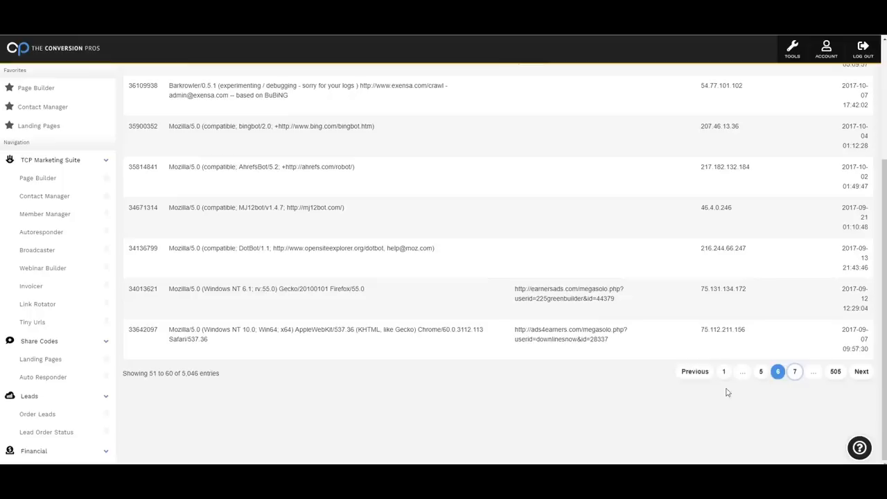
click(795, 373)
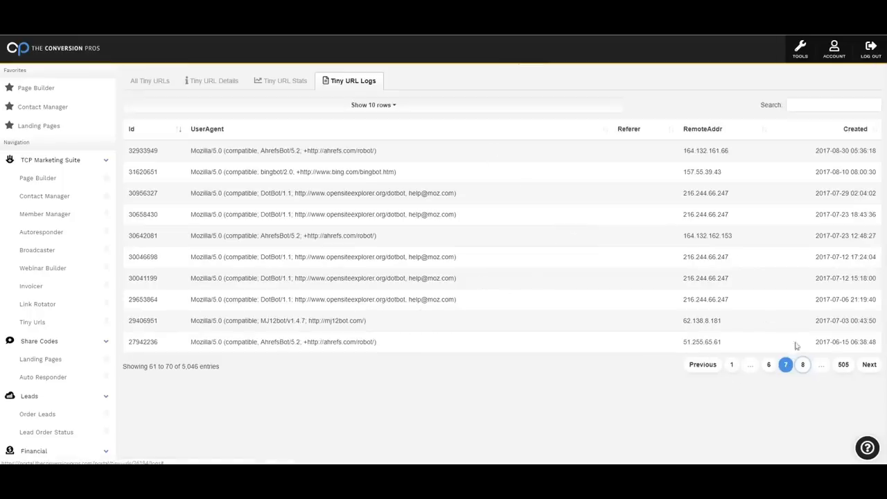
click(731, 365)
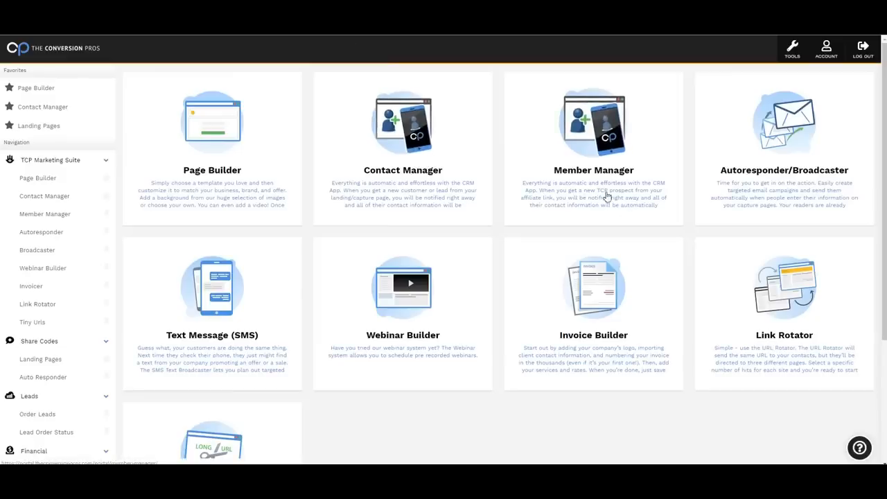
Open the Link Rotator, review the URLs of the rotator with ID 14, and return to the list of all rotators.
scroll(810, 192, down, 2)
click(772, 214)
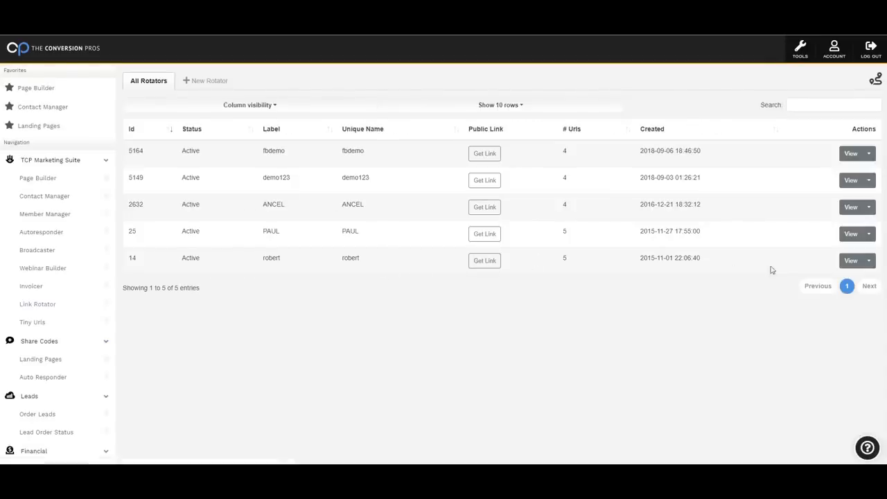
click(850, 260)
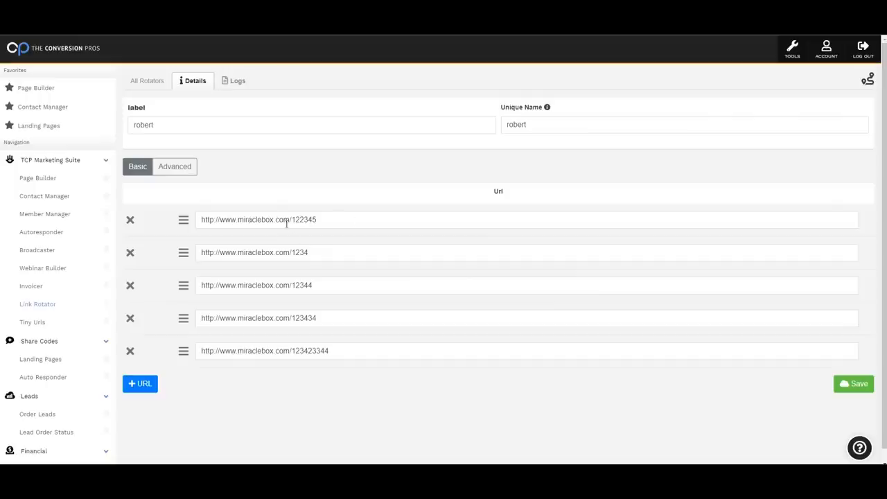
click(147, 81)
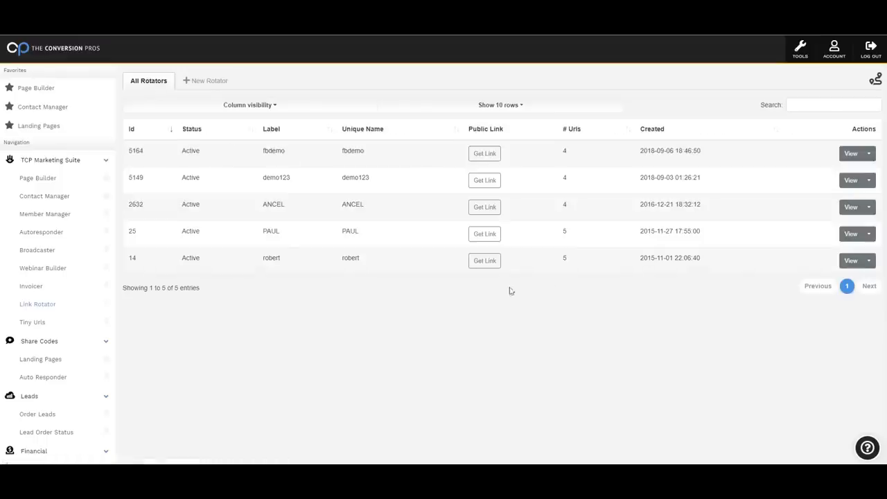
View the public link of rotator 14, and display the advanced settings of its URLs.
click(484, 260)
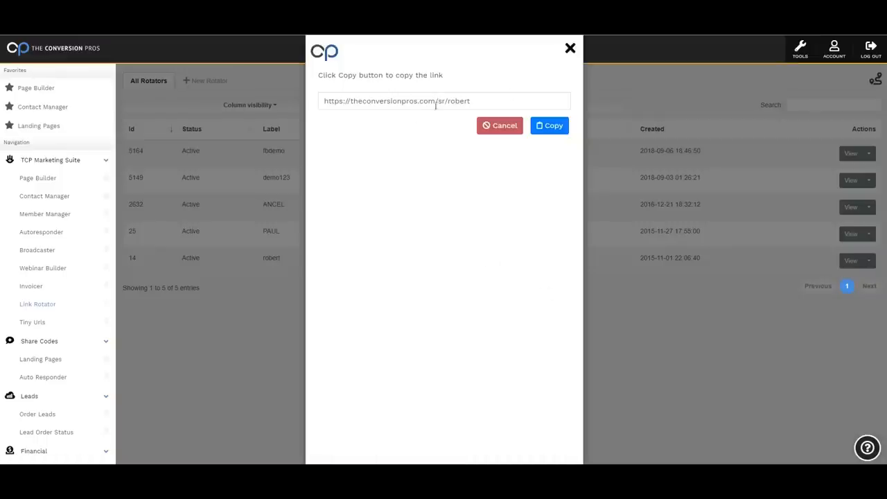
click(572, 48)
click(851, 259)
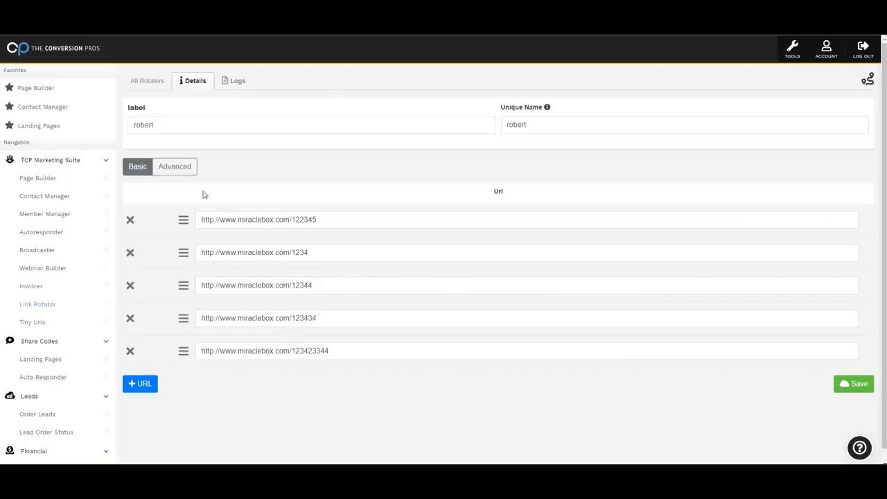
click(188, 172)
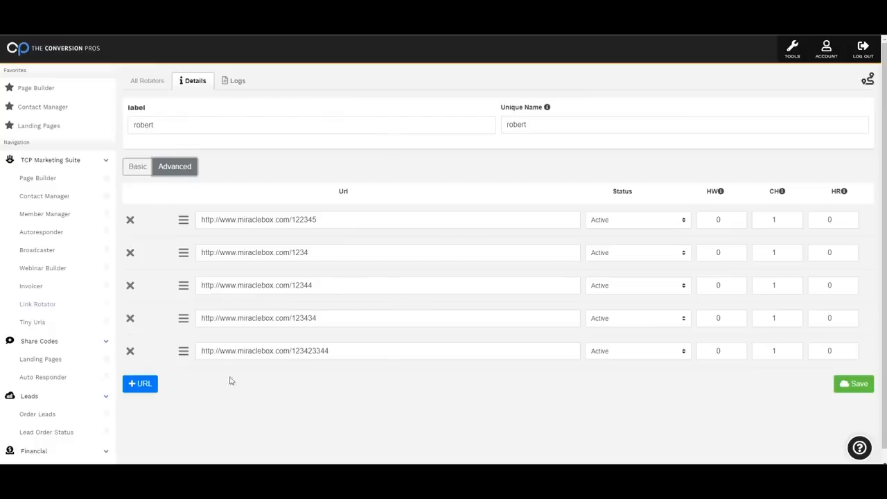
Open the Webinar Builder and view the webinar titled "the conversion pros webinar overview 2019".
click(56, 269)
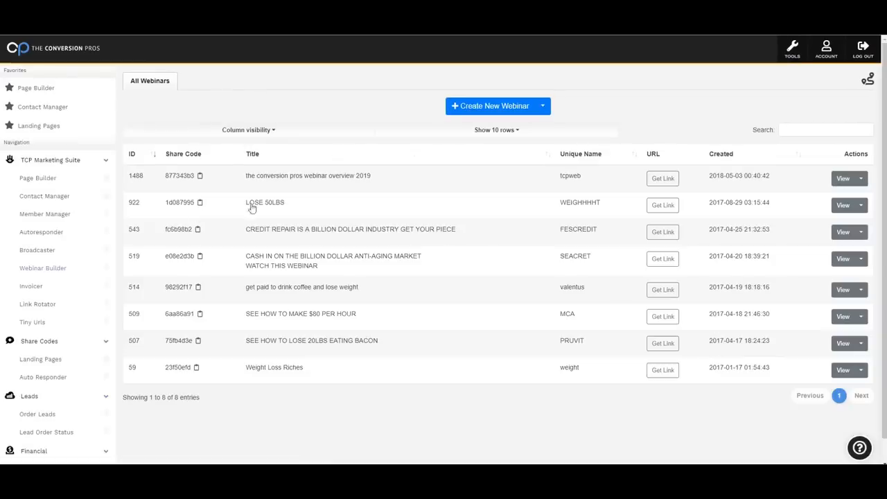
click(663, 206)
click(843, 179)
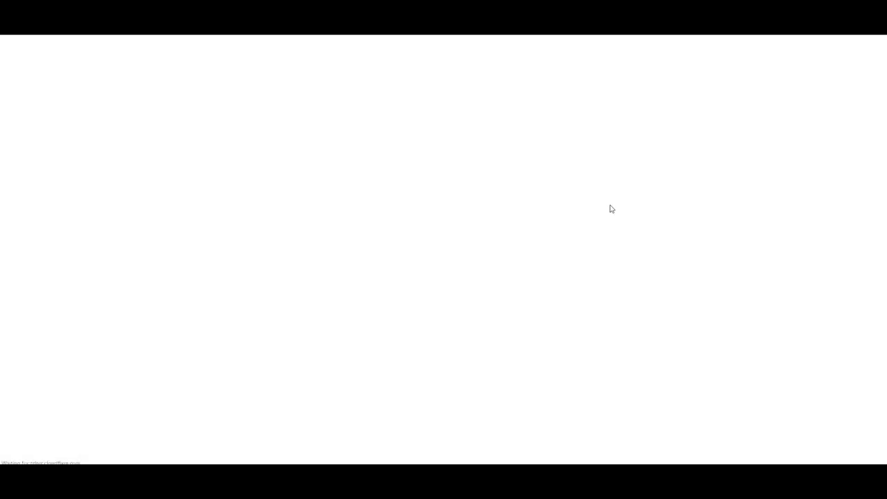
Examine the webinar page's countdown, webinar schedule, promotional text, payout image and testimonials.
scroll(562, 210, down, 2)
scroll(561, 210, up, 2)
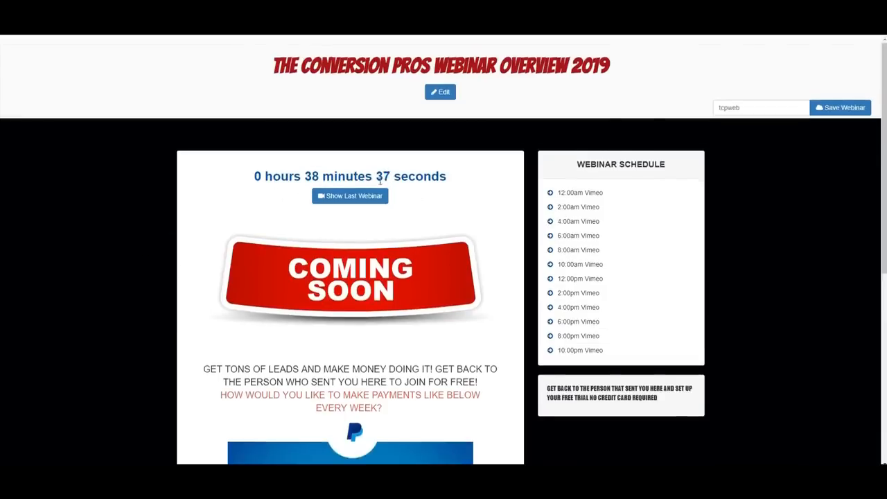
scroll(561, 210, down, 2)
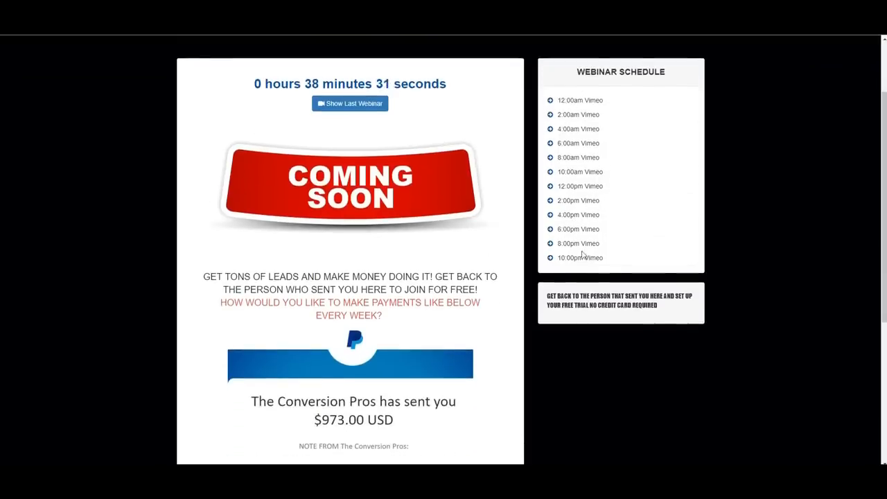
scroll(563, 211, up, 2)
scroll(565, 201, down, 1)
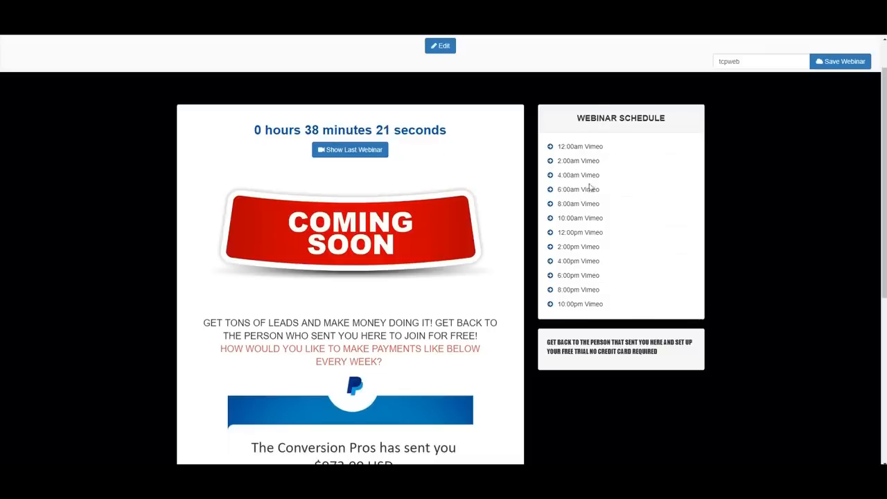
scroll(612, 257, down, 2)
scroll(508, 186, up, 2)
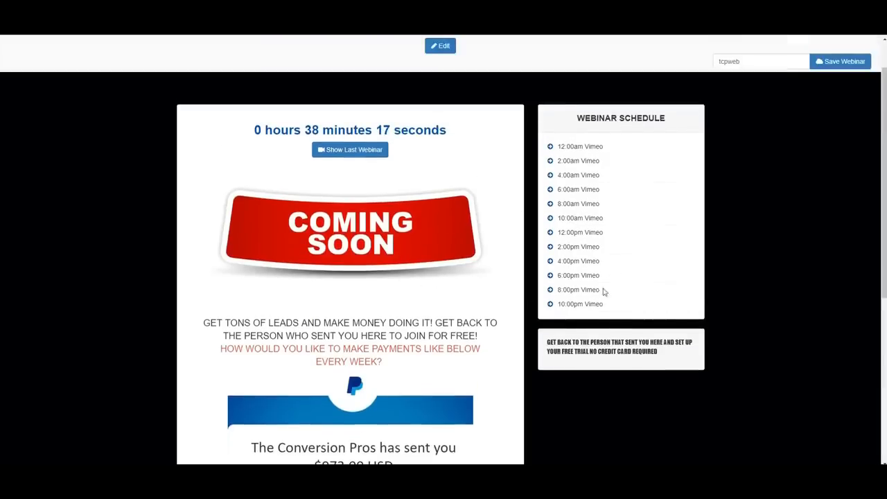
scroll(607, 223, down, 1)
scroll(608, 222, up, 1)
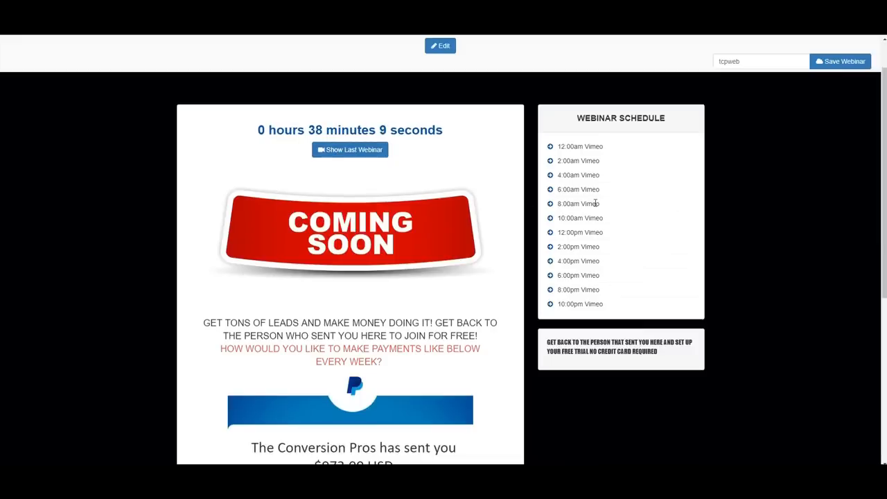
scroll(595, 203, down, 2)
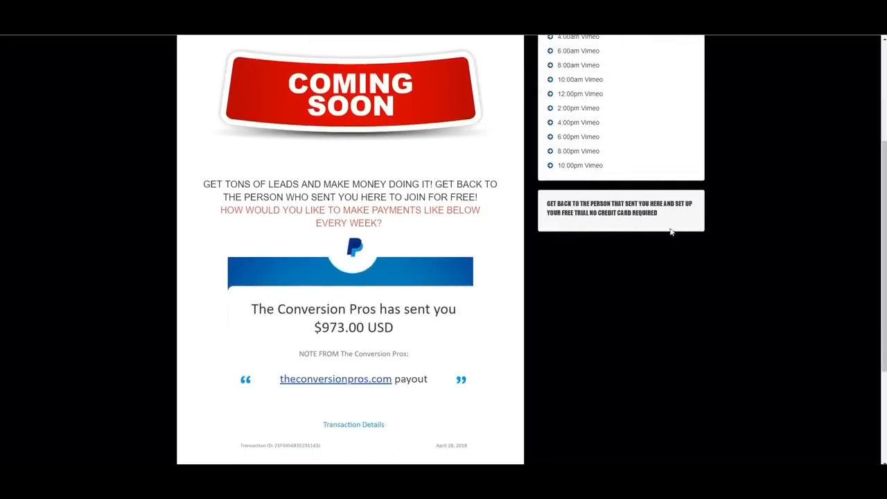
scroll(671, 232, up, 2)
scroll(671, 232, down, 2)
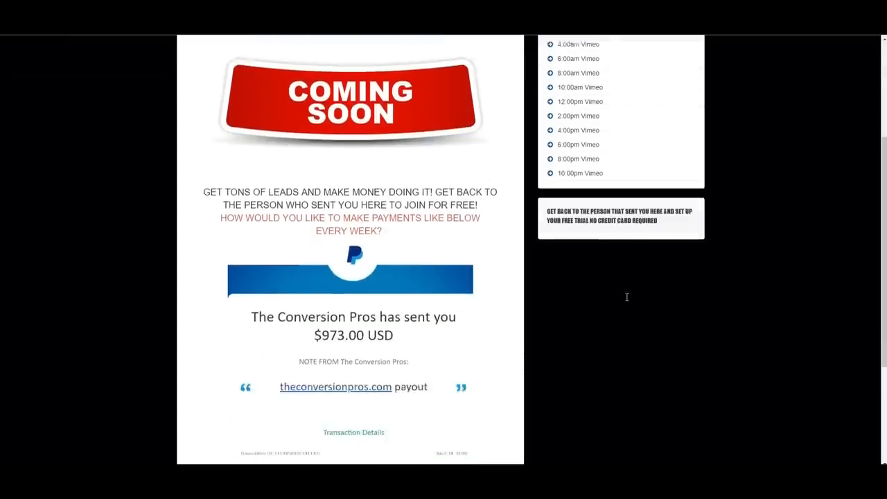
scroll(627, 297, down, 2)
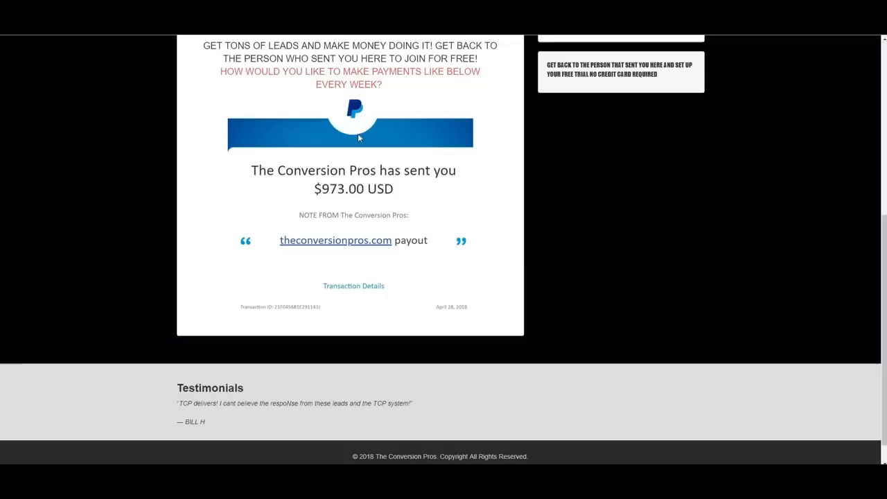
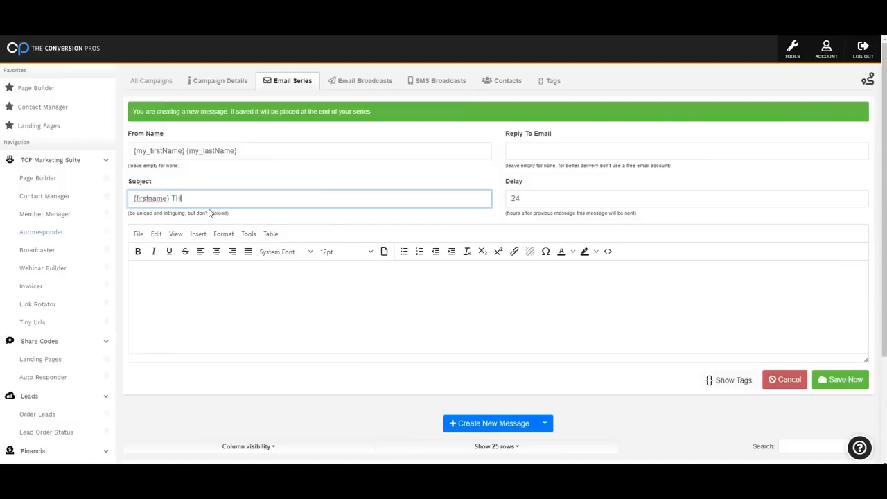
Complete the email subject as "{firstname} THANKS FOR OPTING IN" and begin the message body with the {firstname} tag.
text(ANKS FOR OPTING IN)
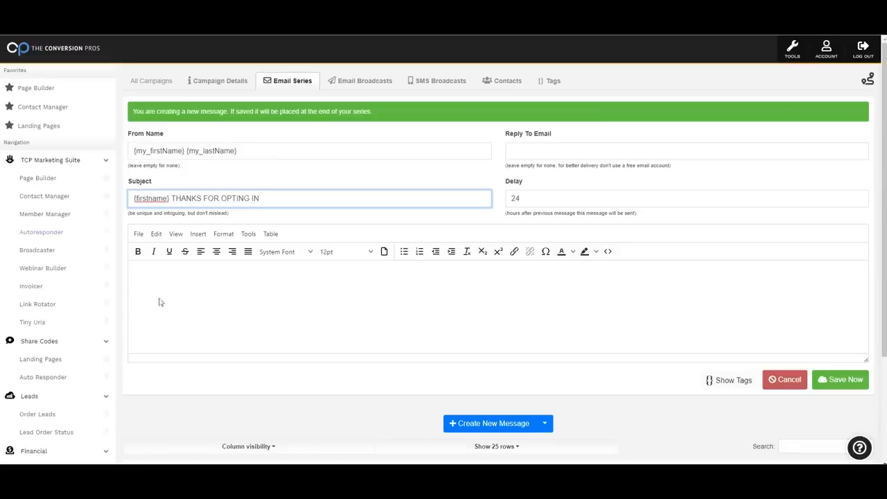
click(200, 299)
text({firstname})
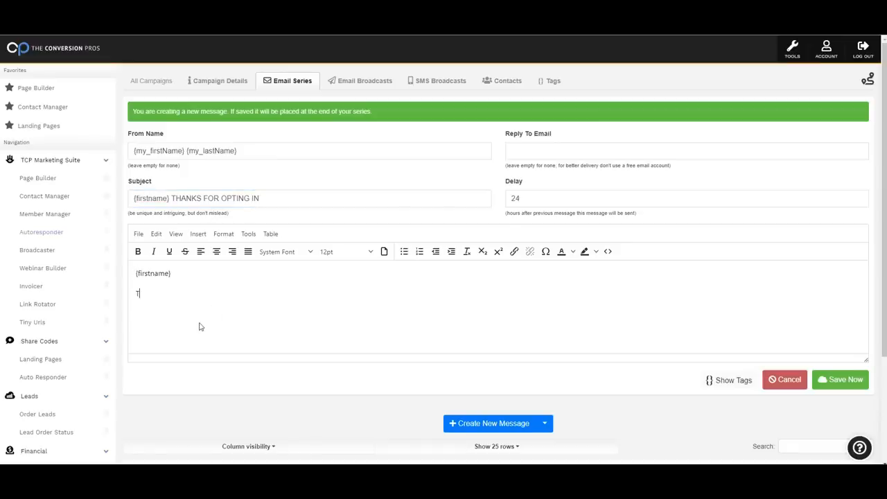
Add the body lines "I AM SURE YOUR EXCITED TO SEE", "WHAT WE OFFER" and, after a blank line, "CLICK HERE".
text(I AM SI)
text(RE YOUR EXCITED TO SEE)
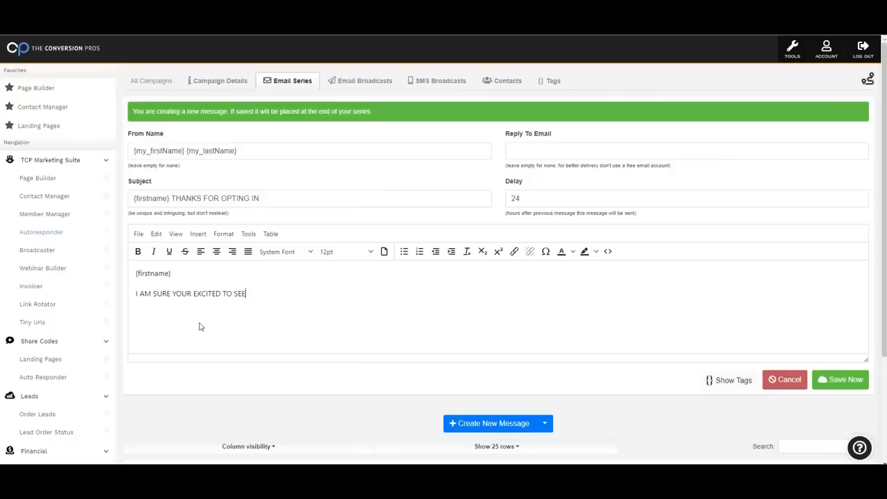
text(WHAT WE OFFER)
key(Return)
text(CLICK HE)
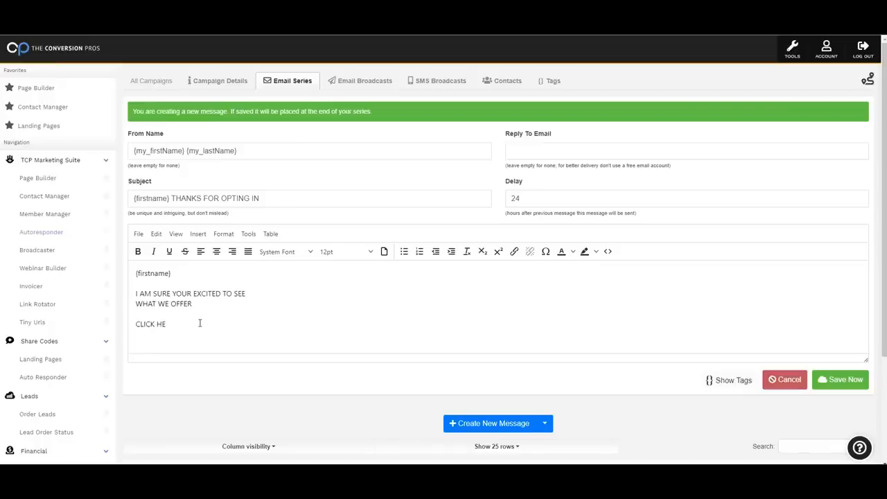
key(BackSpace)
key(BackSpace)
drag(185, 324, 136, 325)
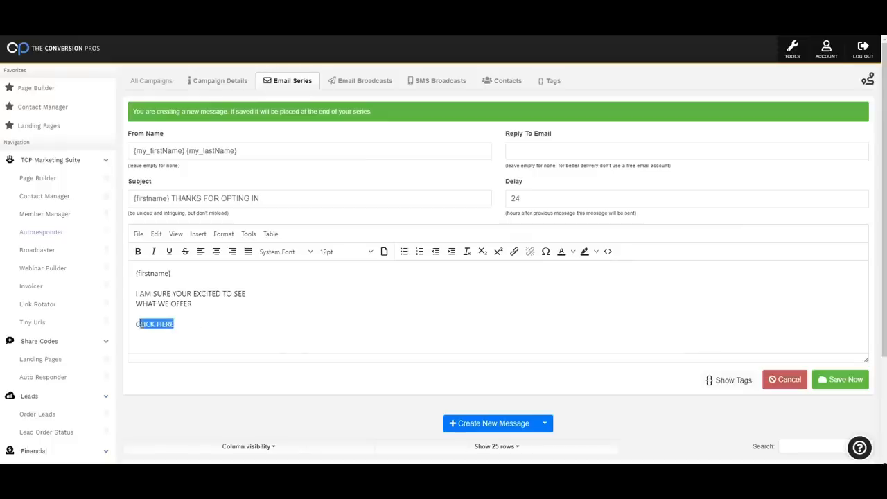
click(515, 253)
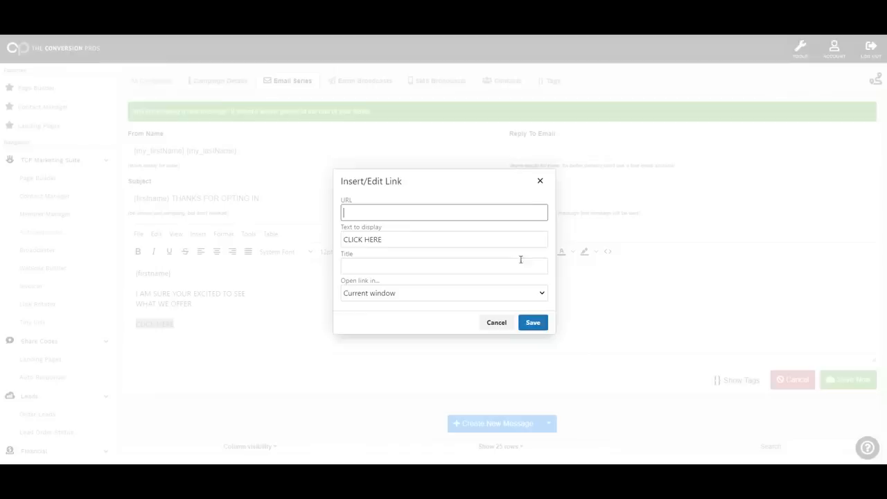
click(538, 181)
Add a new line below "CLICK HERE" in the message body and look over the available message tags.
click(202, 336)
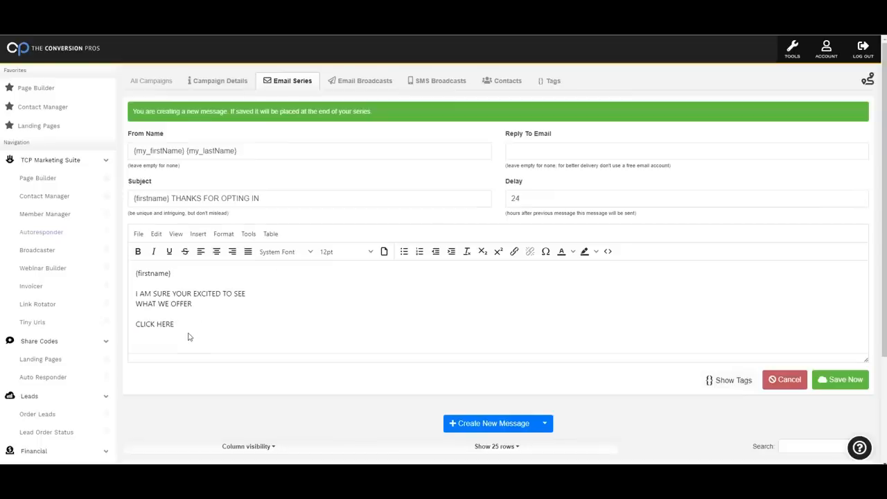
key(Return)
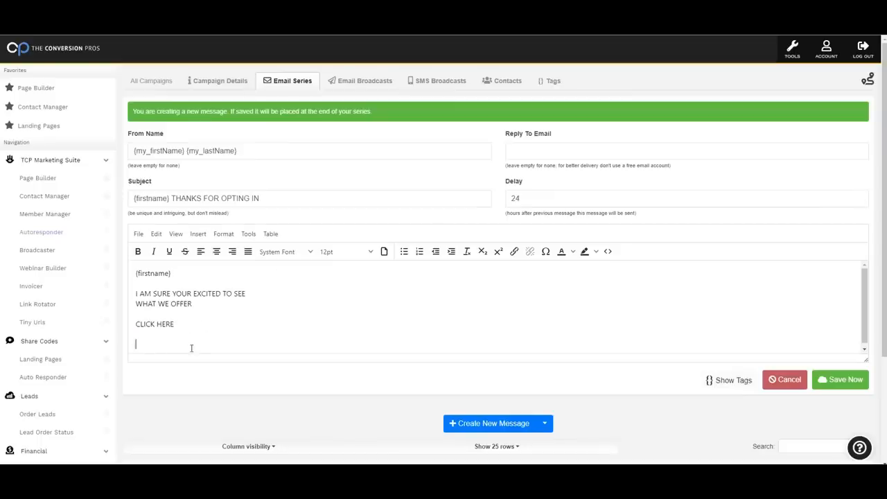
click(714, 380)
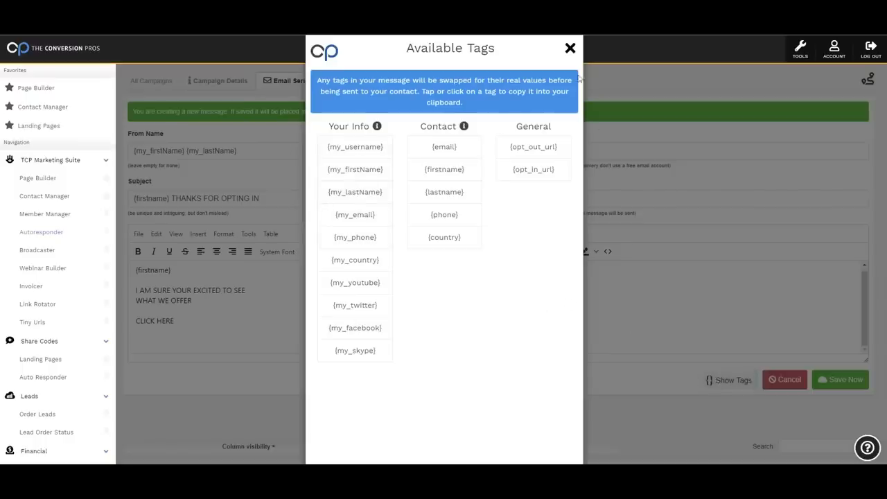
click(570, 49)
Copy the whole message body, from {firstname} through "CLICK HERE".
drag(188, 318, 136, 271)
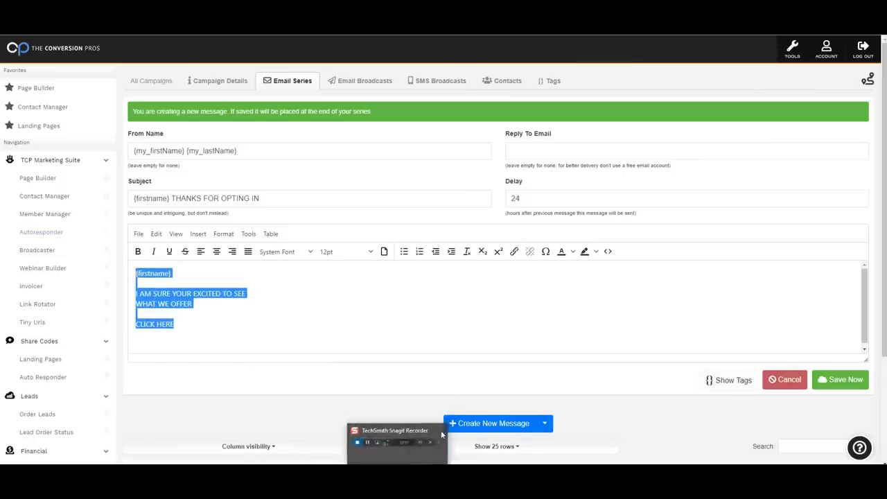
click(457, 303)
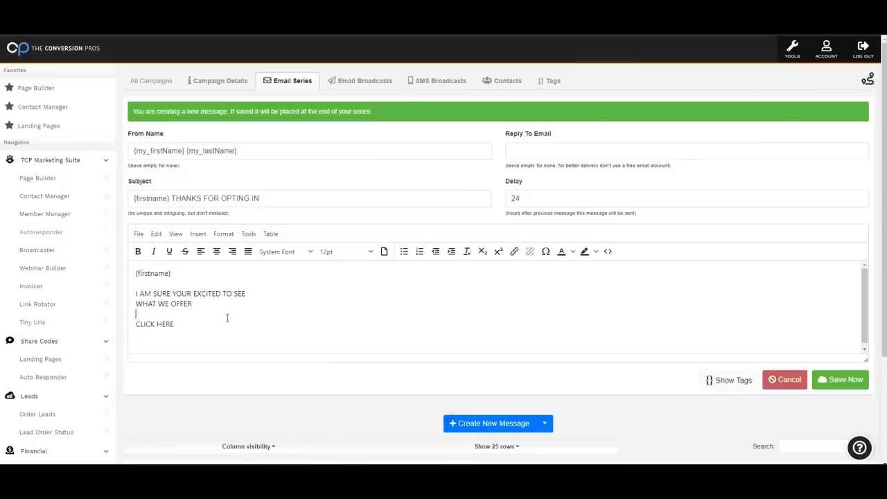
drag(228, 317, 129, 276)
click(129, 275)
drag(187, 322, 135, 276)
key(ctrl+c)
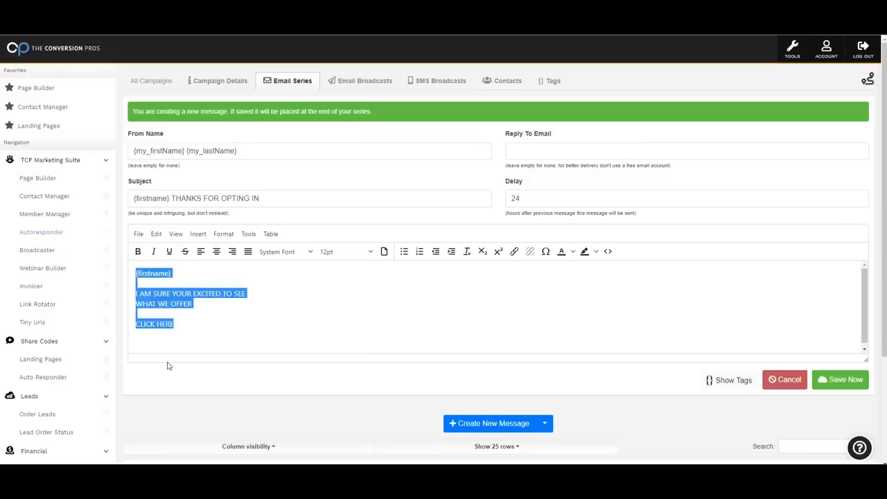
Save the "{firstname} THANKS FOR OPTING IN" message to the campaign's email series and return to the message list.
click(406, 284)
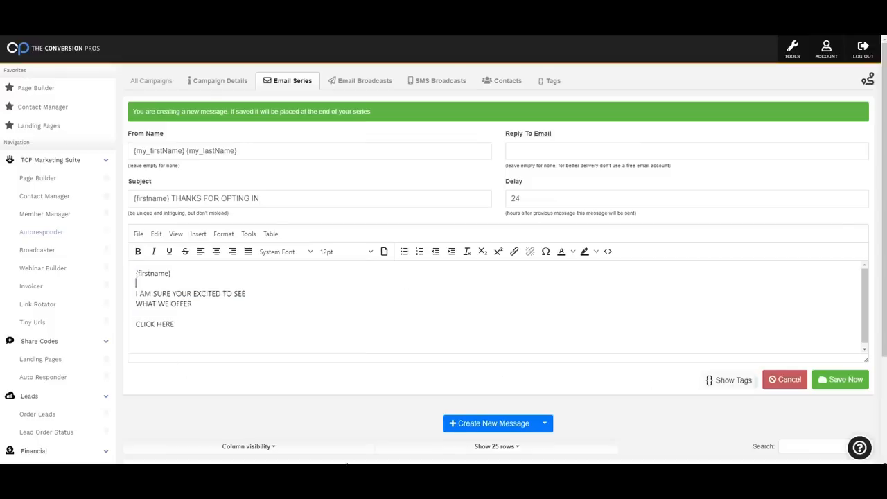
click(839, 381)
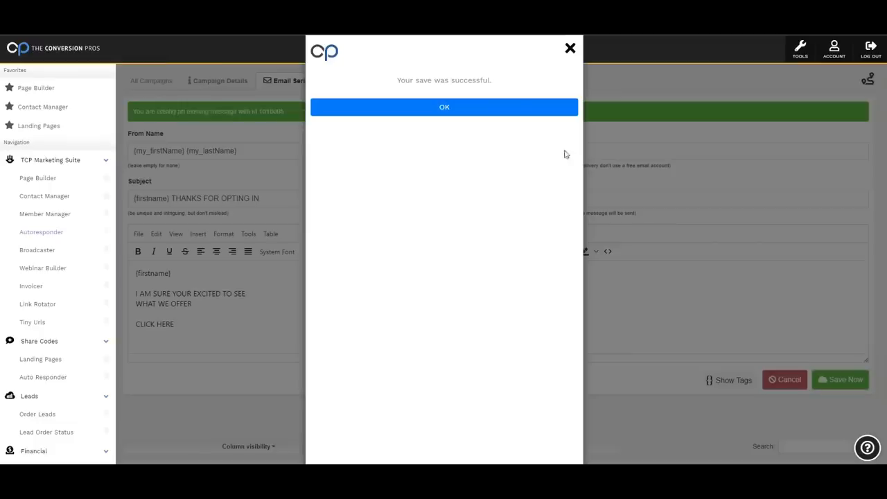
click(509, 115)
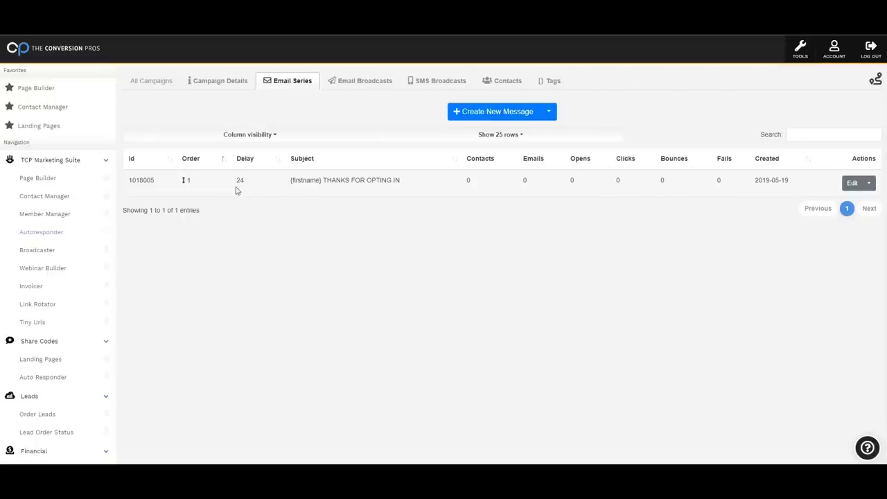
Add a second series message with the subject "EMAIL 2" and the copied body, save it and close the editor.
click(467, 113)
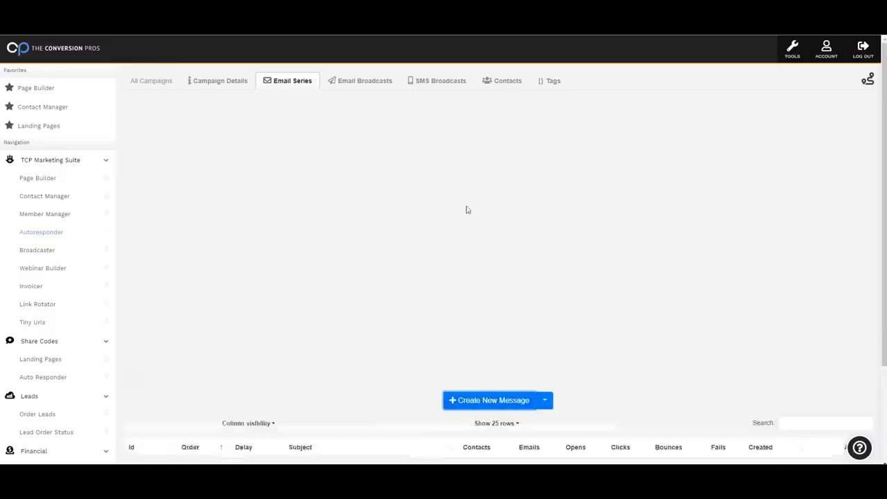
click(230, 199)
text(E)
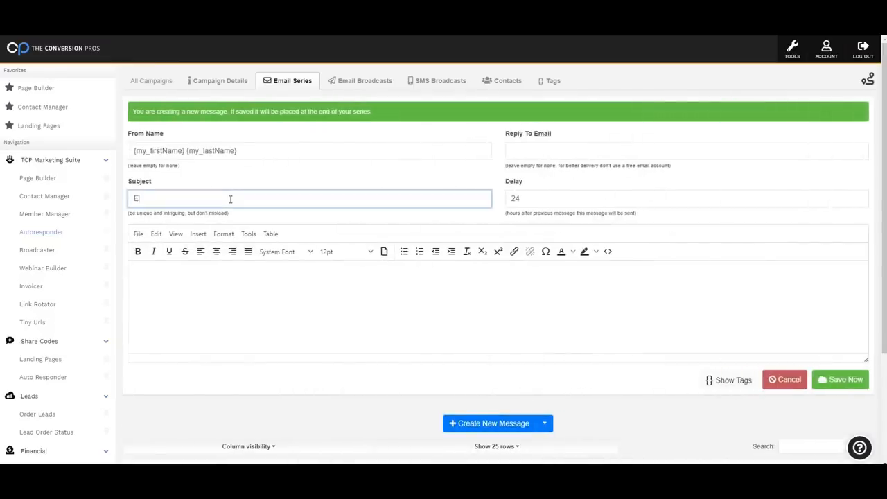
text(MAIL 2)
click(204, 311)
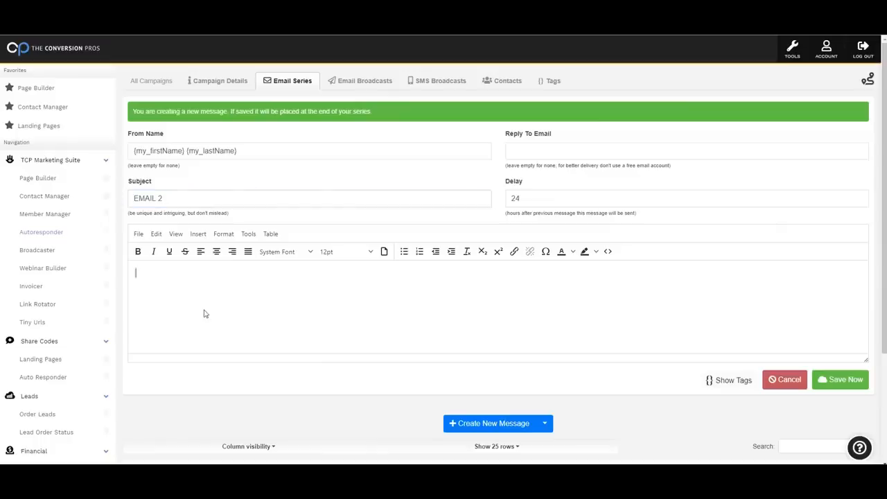
key(ctrl+v)
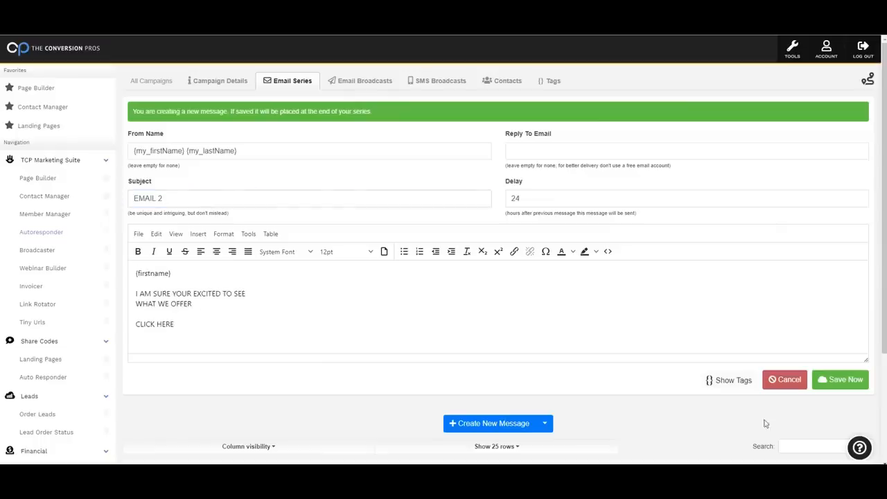
click(838, 383)
click(509, 109)
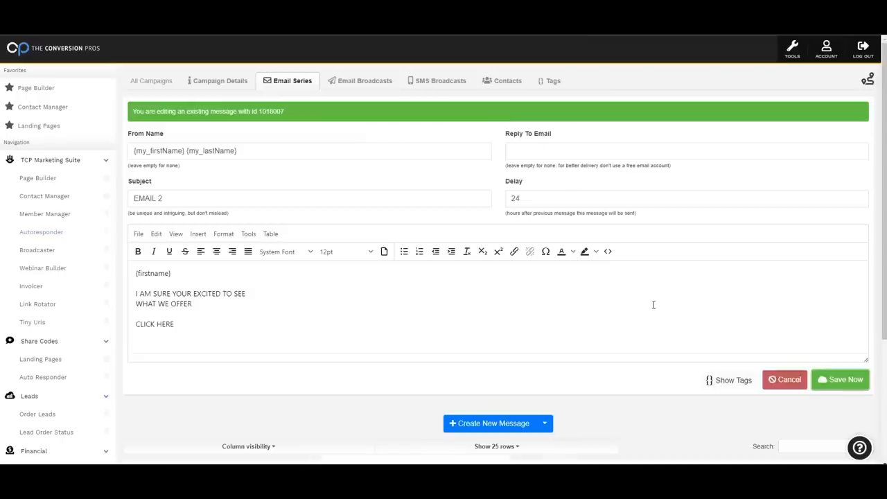
click(774, 385)
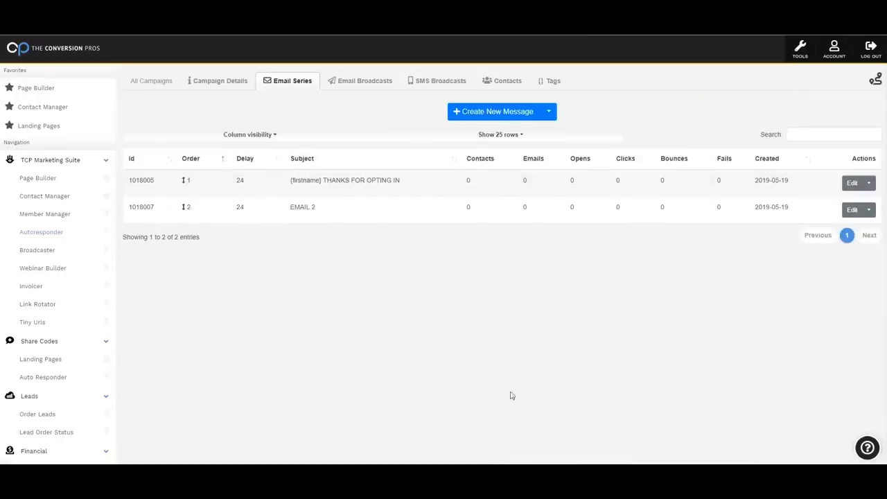
Add a third series message with the subject "EMAIL 3" and the copied body, save it and close the editor.
click(473, 111)
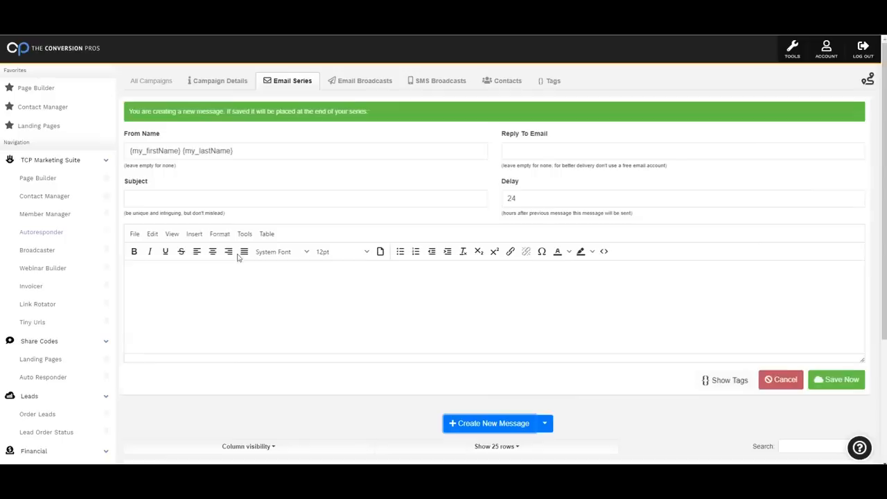
click(201, 200)
text(EMAIL 3)
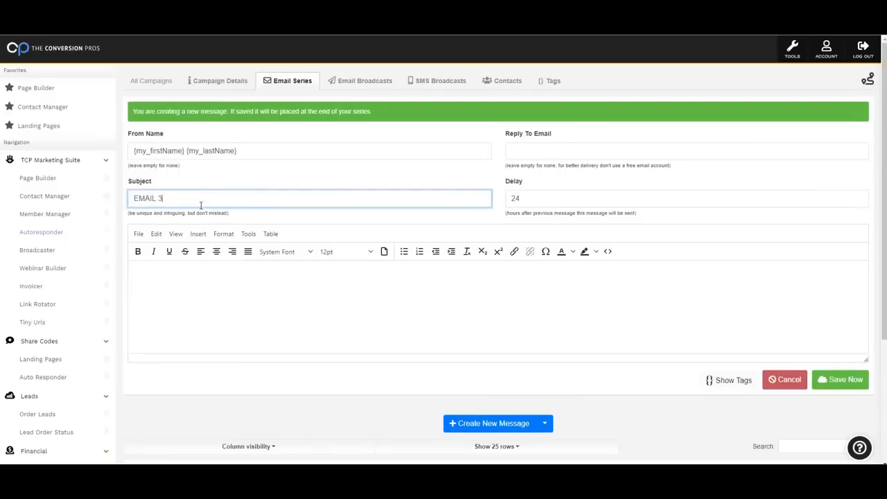
click(206, 303)
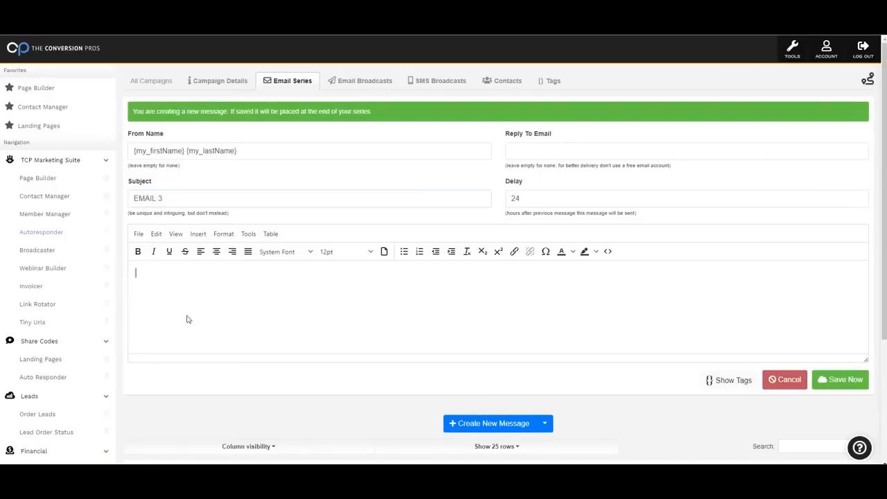
key(ctrl+v)
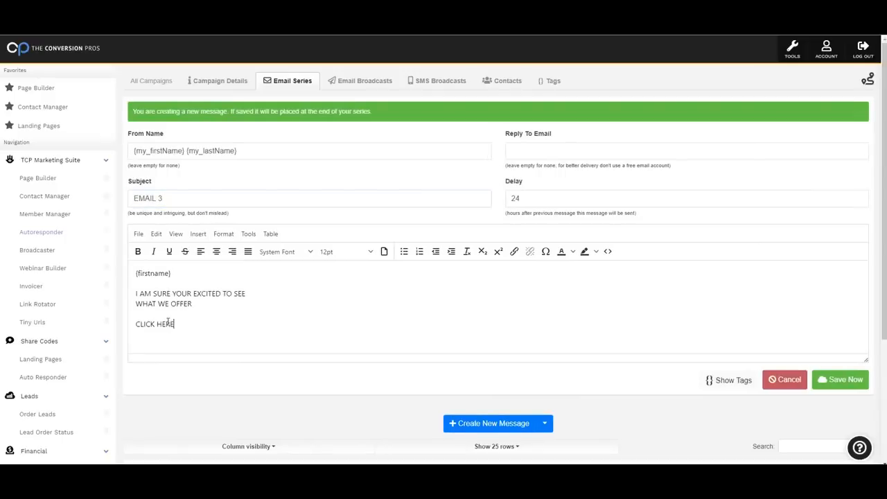
click(845, 379)
click(480, 108)
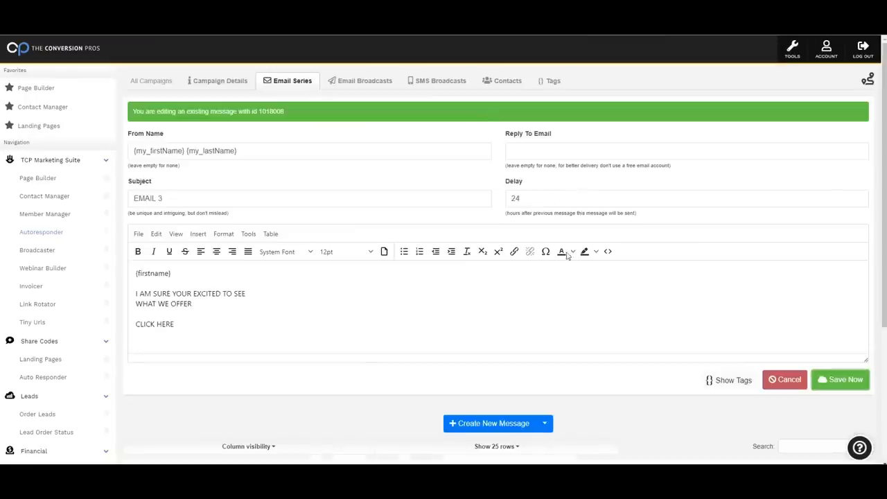
click(509, 425)
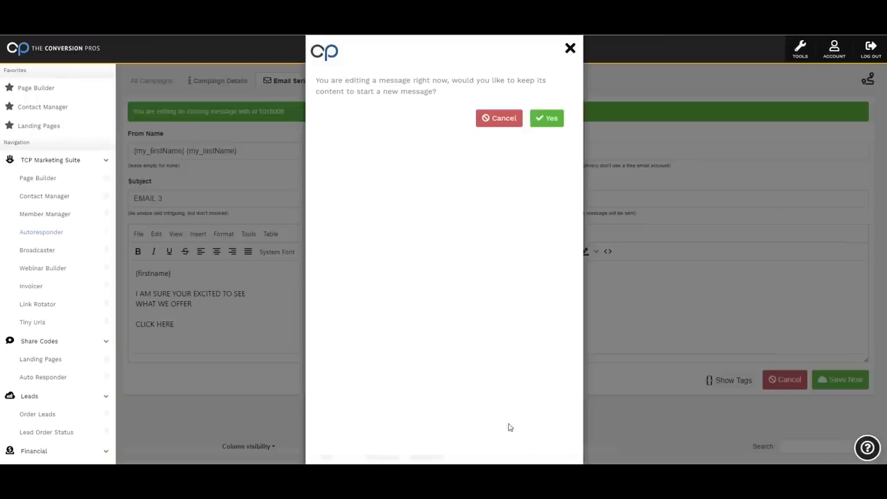
click(569, 50)
click(790, 382)
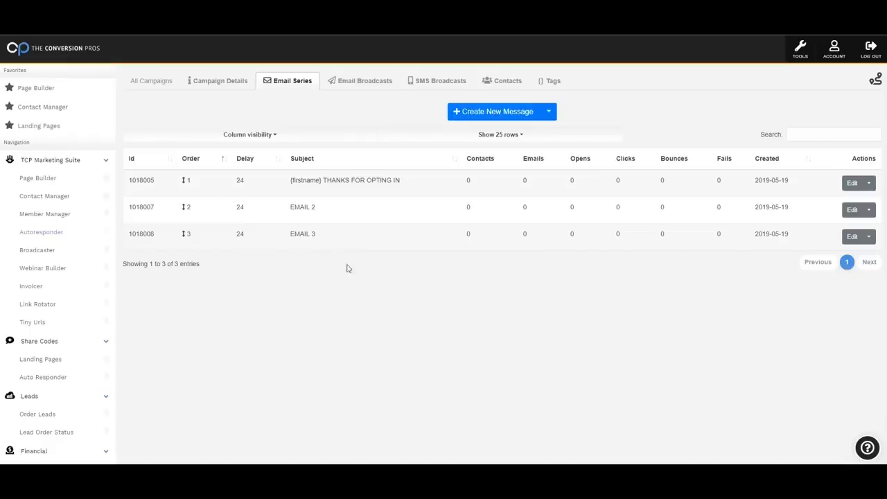
Start a new email broadcast for the campaign with the subject "GET ON OUR CALL".
click(387, 81)
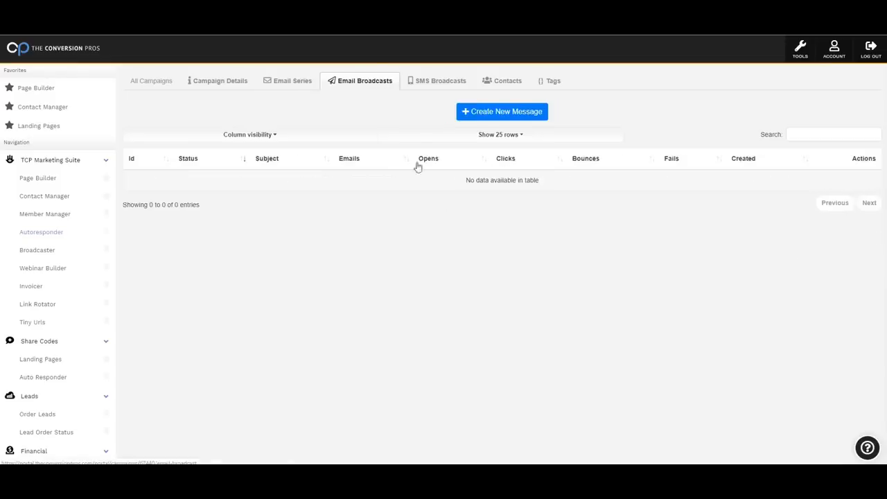
click(513, 119)
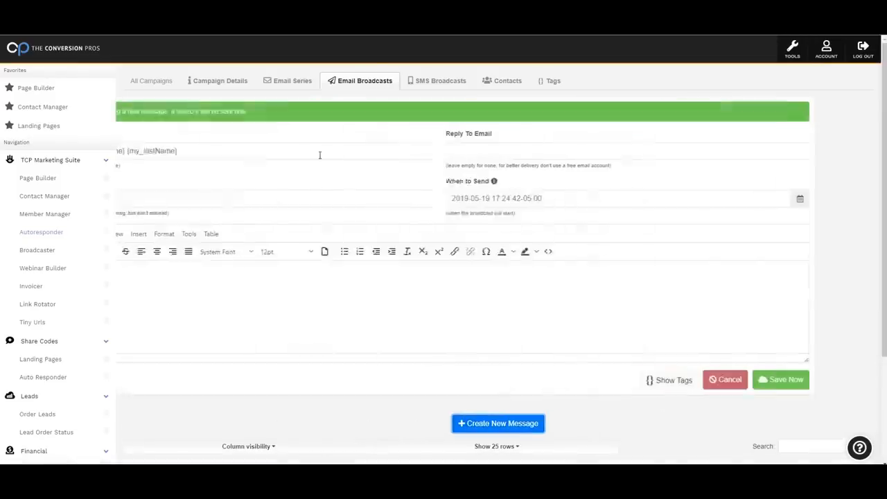
click(199, 202)
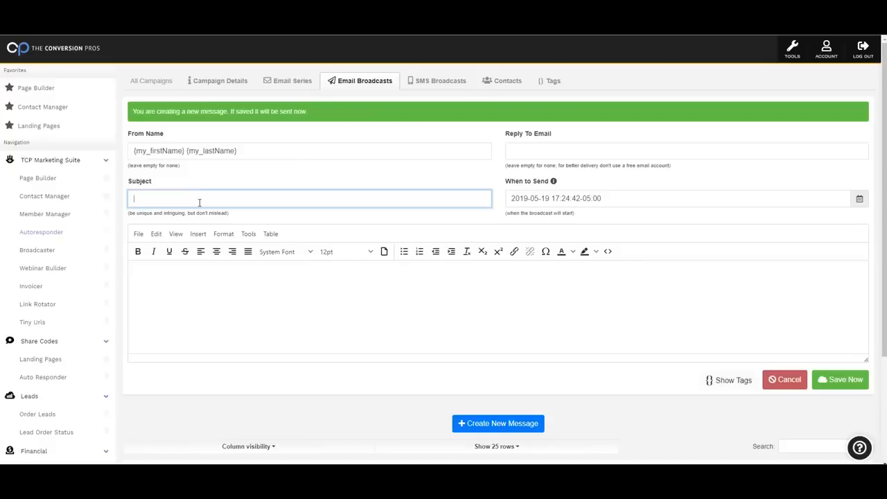
text(gET ON OPUR CALL)
key(BackSpace)
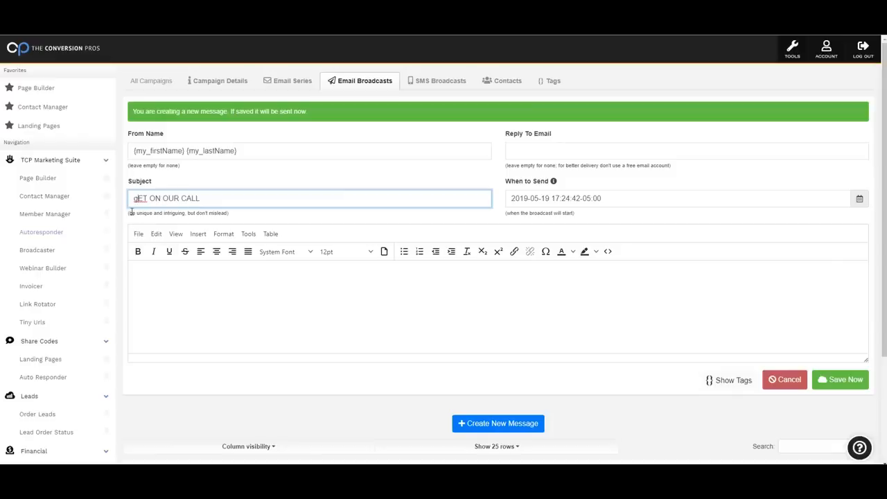
key(Home)
key(Delete)
text(G)
Paste the copied message, from {firstname} through "CLICK HERE", into the body of the email broadcast.
click(265, 304)
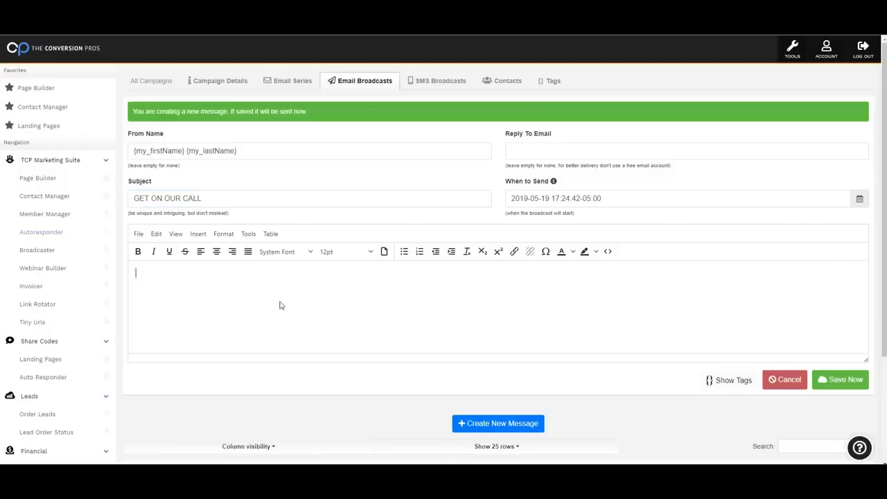
right_click(279, 300)
click(249, 307)
text({firstname}  I AM SURE YOUR EXCITED TO SEE WHAT WE OFFER  CLICK HERE)
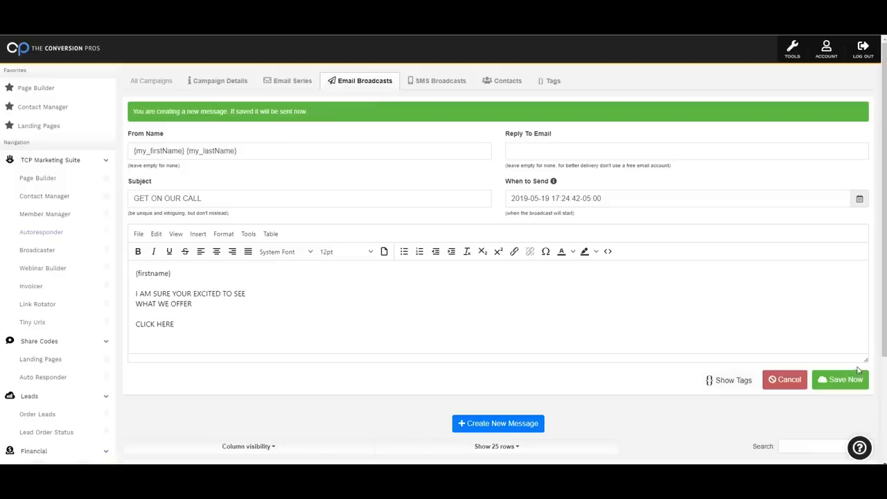
Draft a new SMS broadcast using the copied message, from {firstname} through "CLICK HERE", as its text.
click(441, 81)
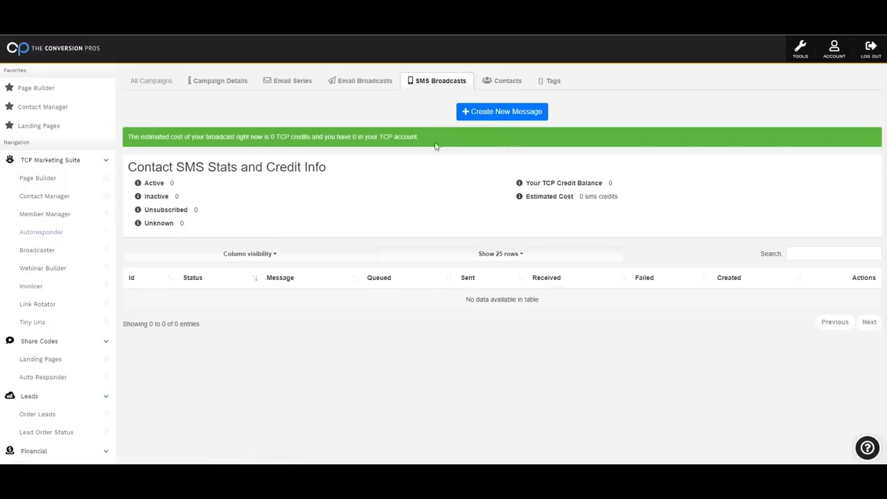
click(512, 114)
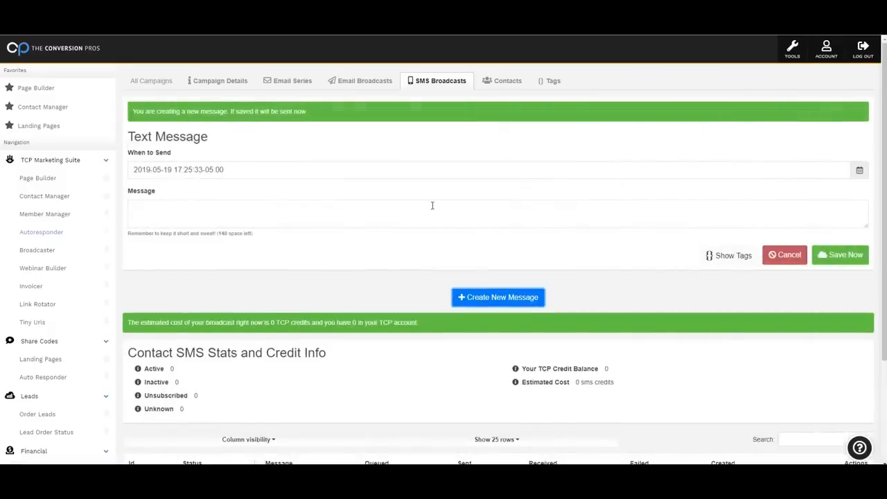
click(187, 213)
right_click(185, 213)
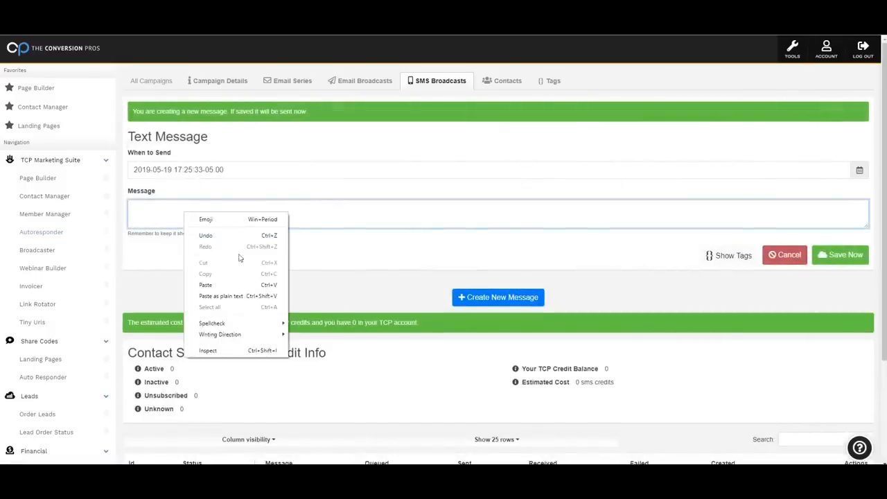
click(234, 287)
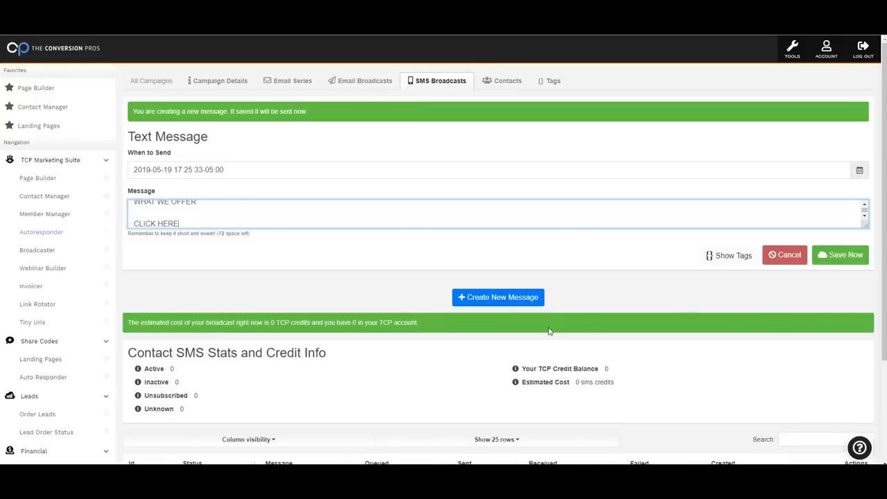
Review the campaign's email series, email broadcasts and SMS broadcasts.
click(299, 88)
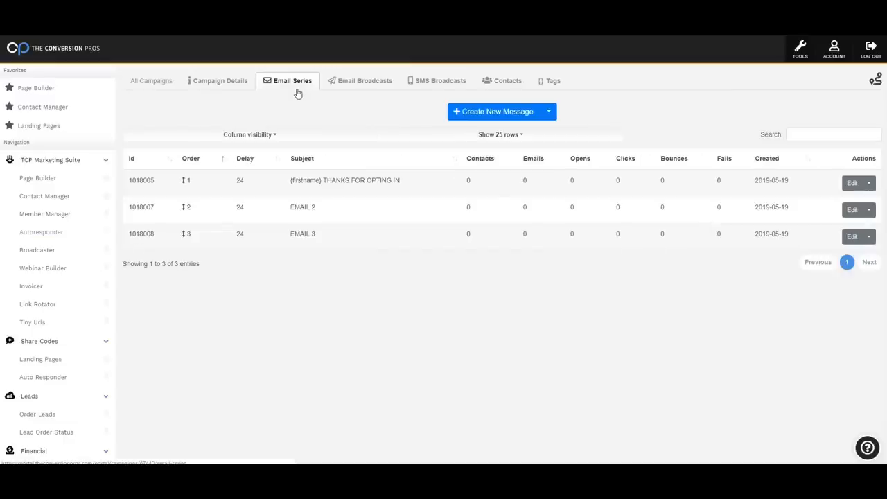
click(344, 91)
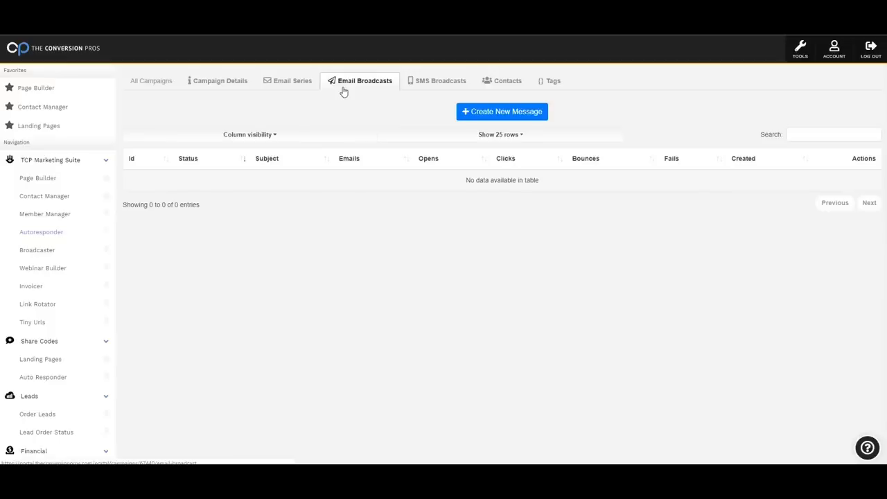
click(422, 89)
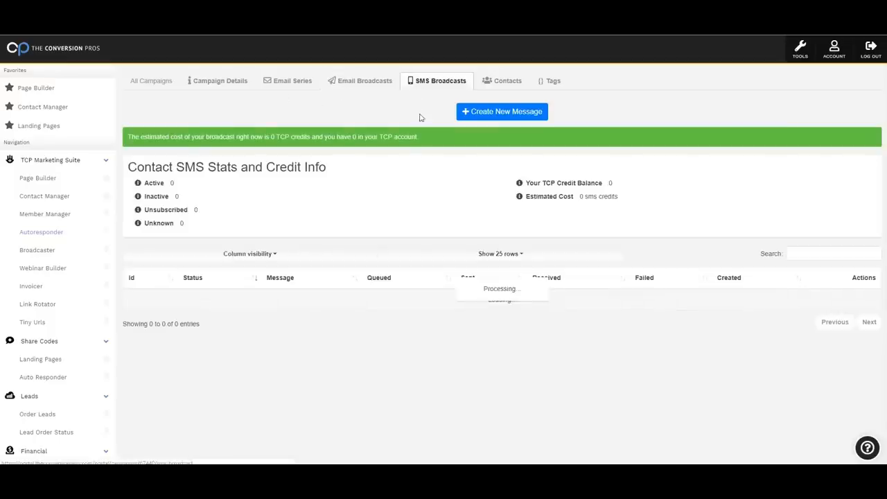
click(353, 95)
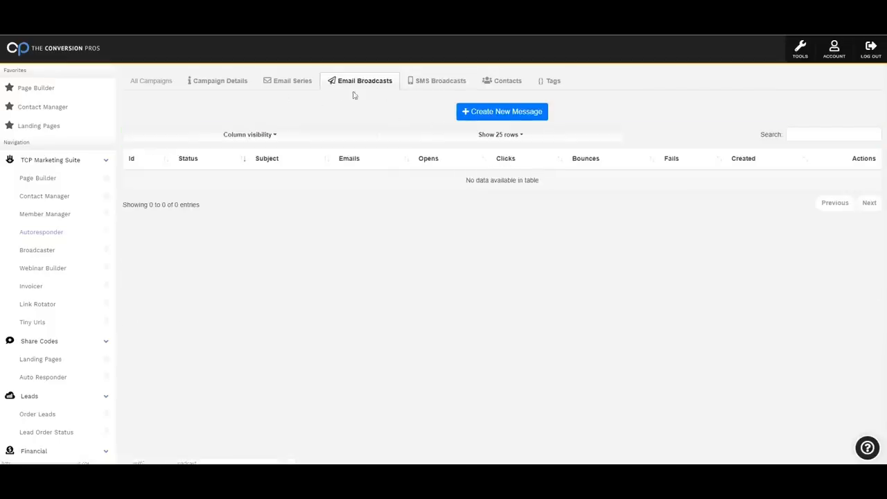
click(305, 82)
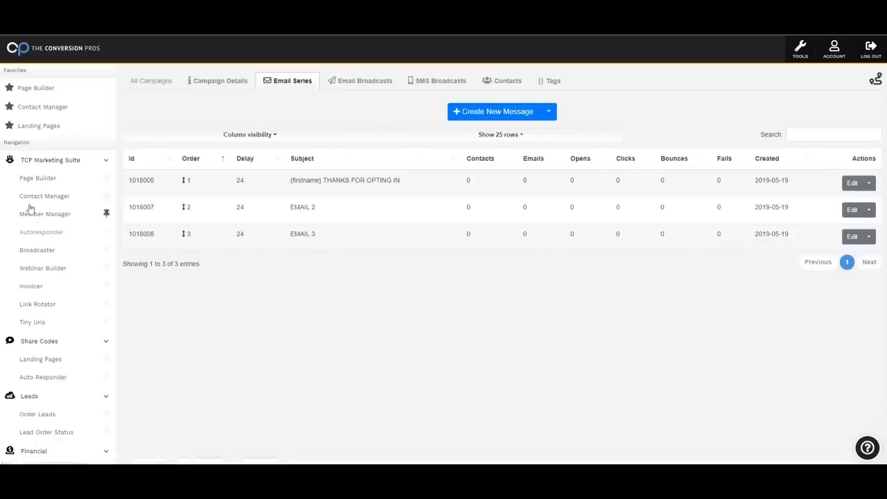
Set the WEBINARAR campaign's status to "Active - Emails and txt messages will be sent" and save the campaign details.
click(216, 82)
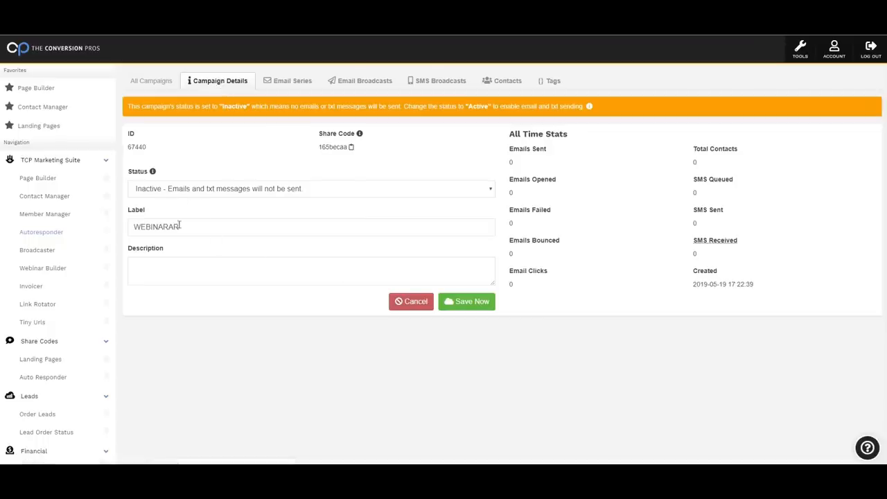
click(186, 198)
click(166, 200)
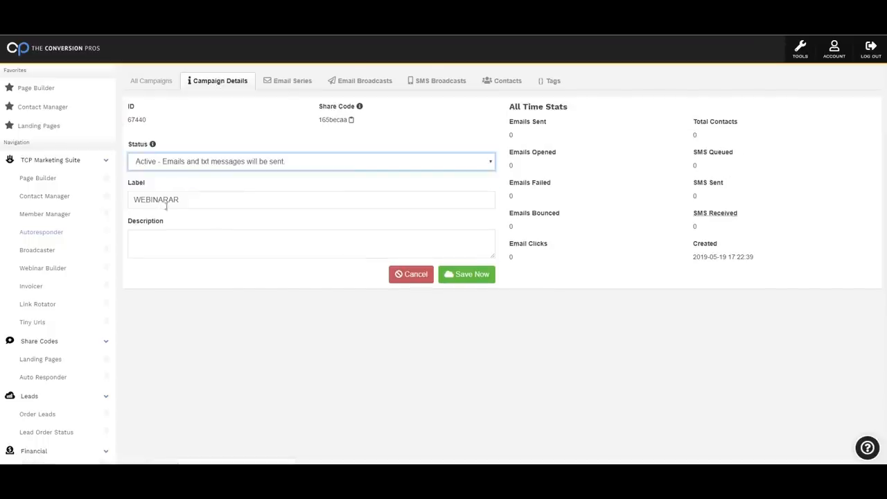
click(444, 274)
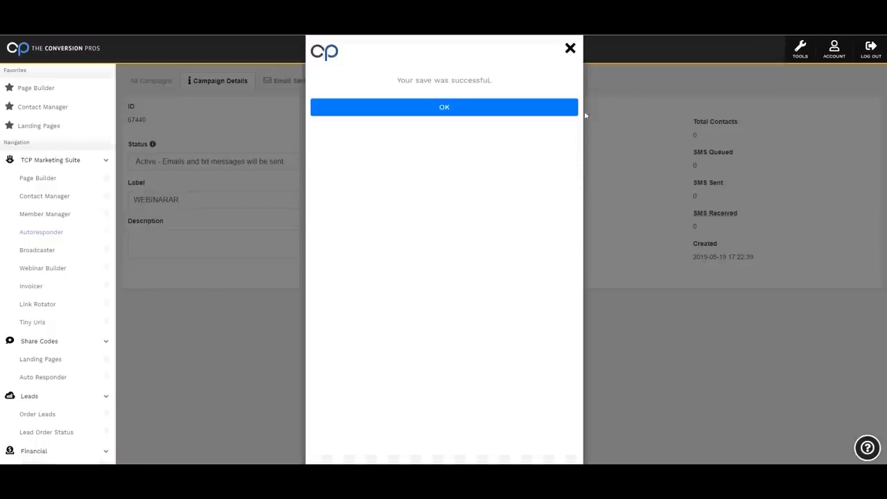
click(570, 48)
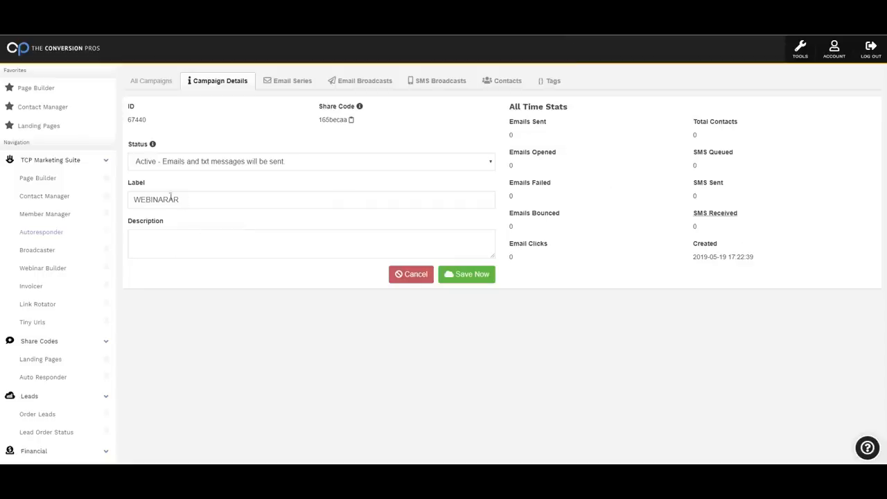
Assign the WEBINARAR mail campaign to the webinaroverview5191 landing page and save the lander.
click(36, 181)
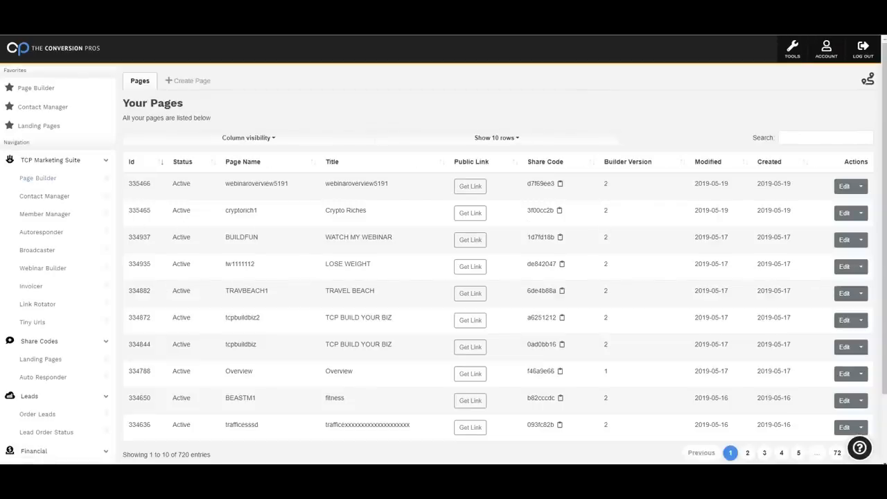
click(844, 187)
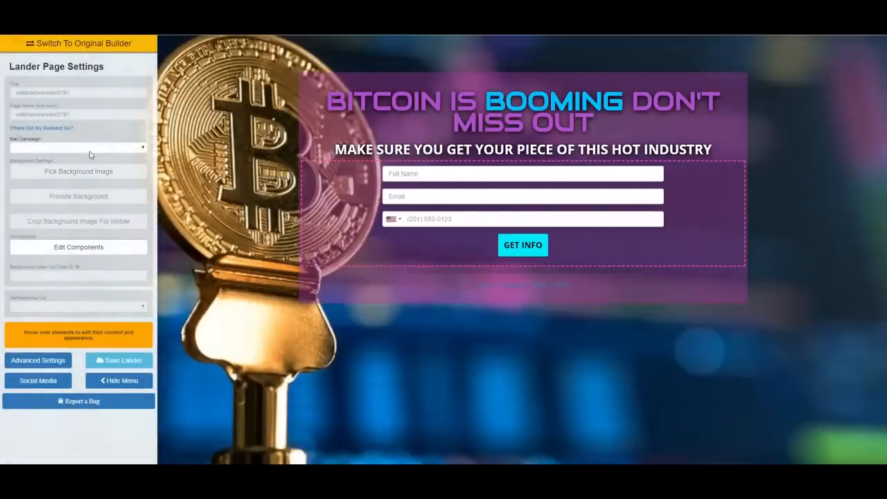
click(143, 148)
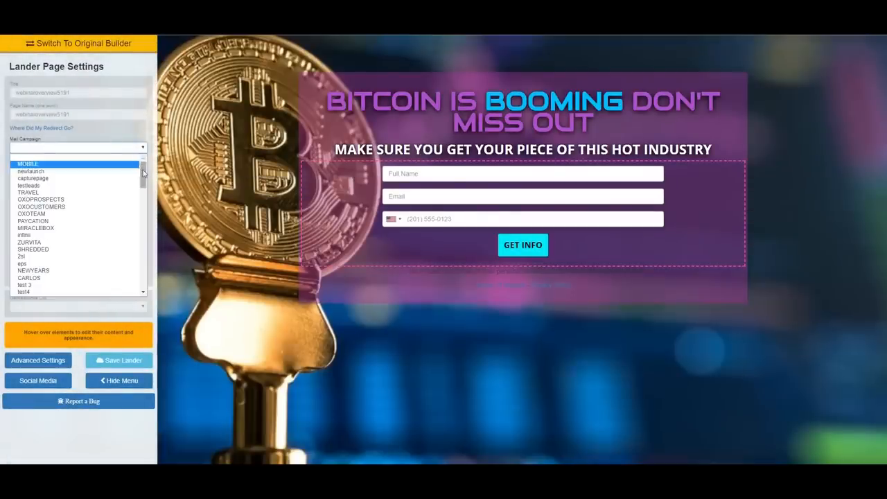
drag(143, 169, 142, 285)
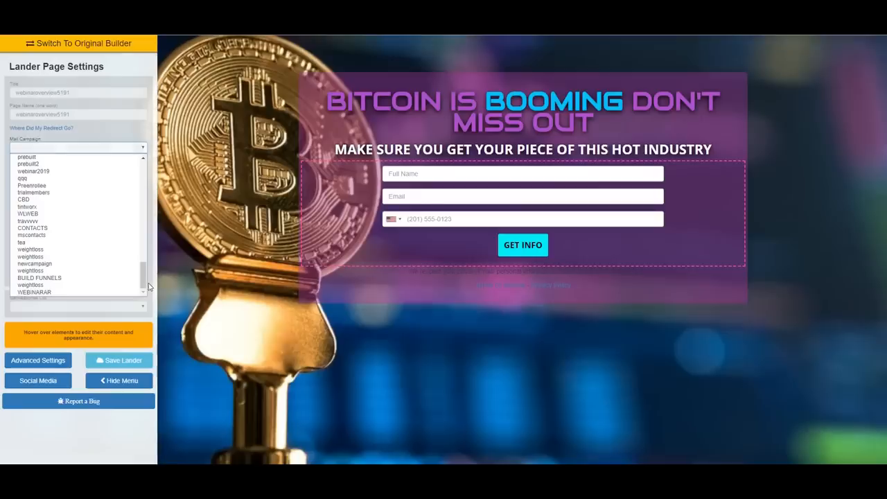
click(42, 293)
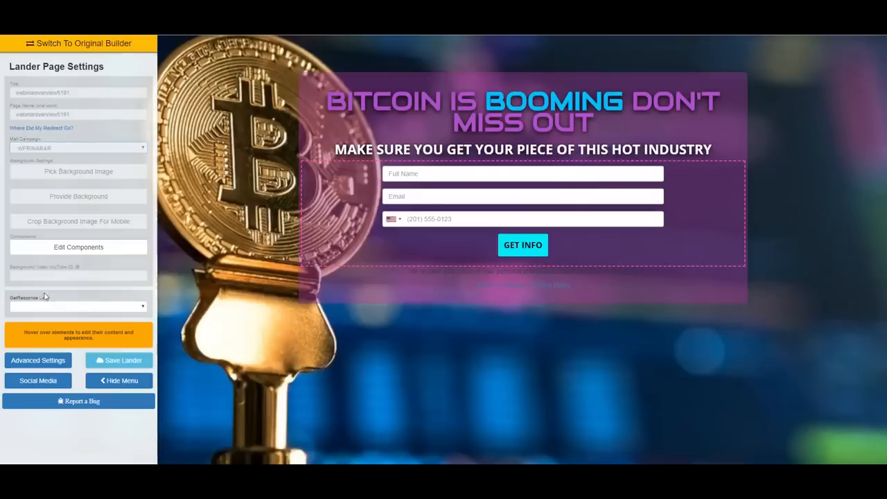
click(150, 359)
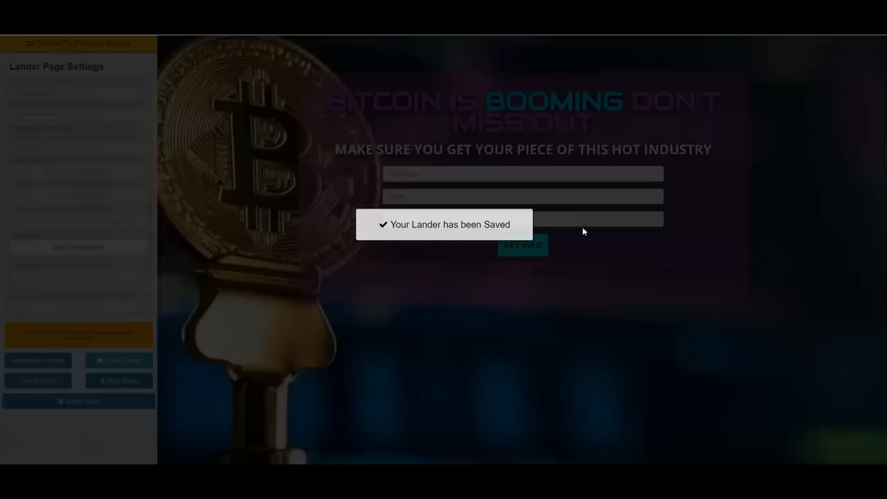
mouse_move(542, 251)
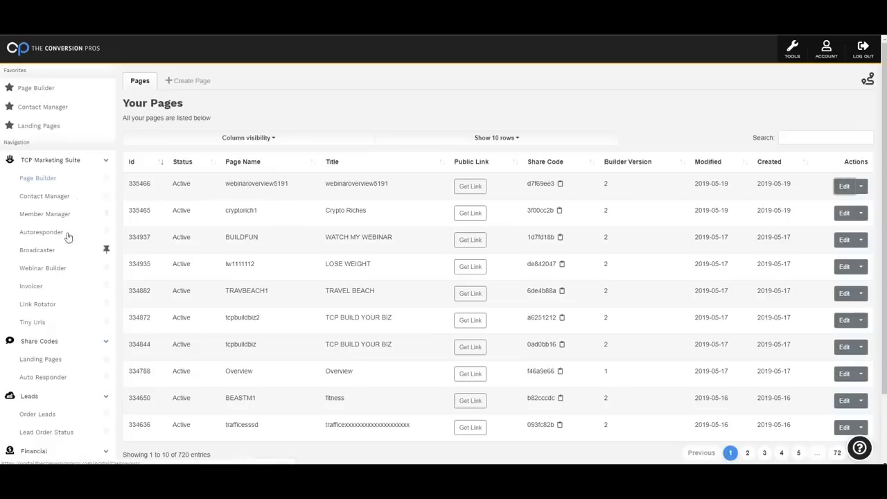
Copy the GENERIC BIZ OPP autoresponder from the share codes as a campaign labelled genfollowup and open it for editing.
scroll(73, 191, down, 1)
scroll(84, 193, up, 1)
scroll(74, 208, down, 1)
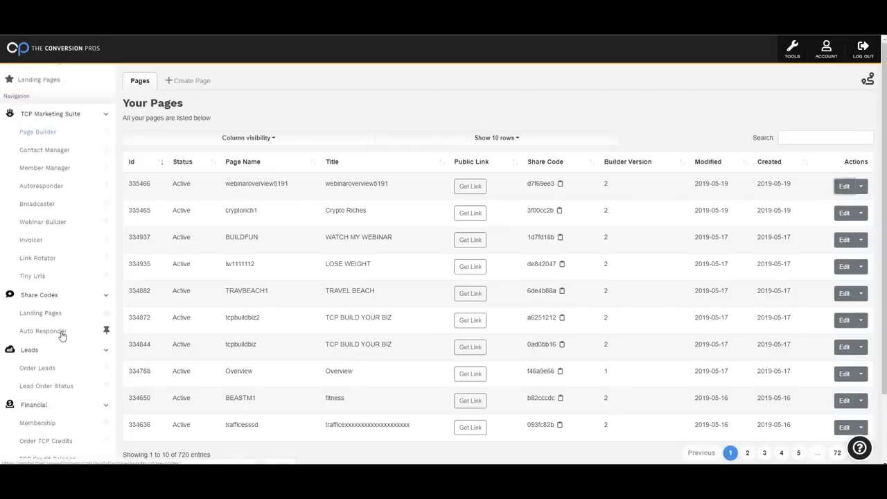
click(61, 333)
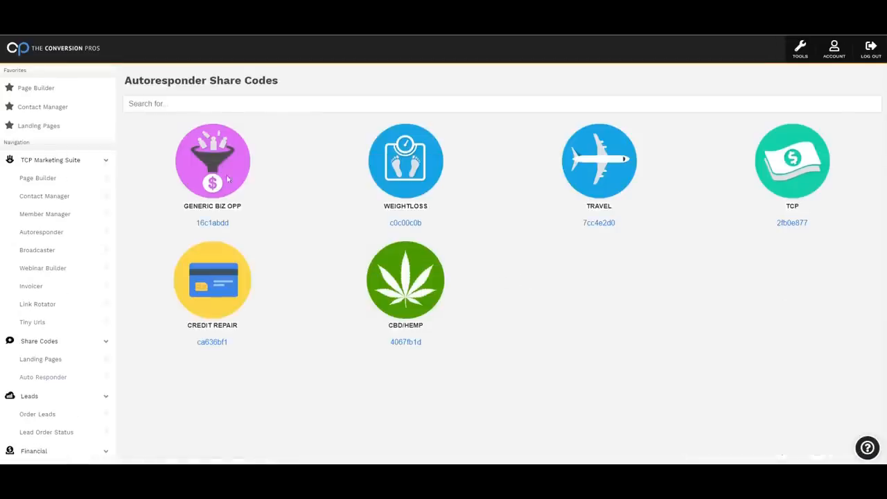
click(212, 223)
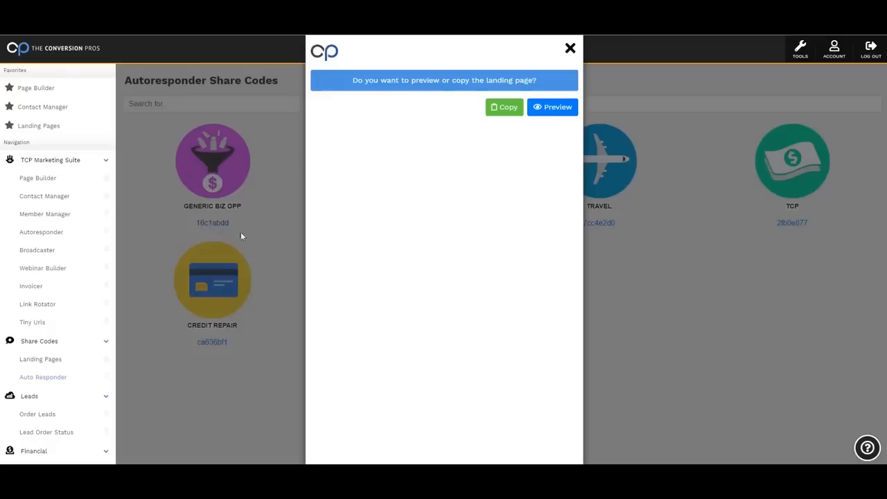
click(491, 109)
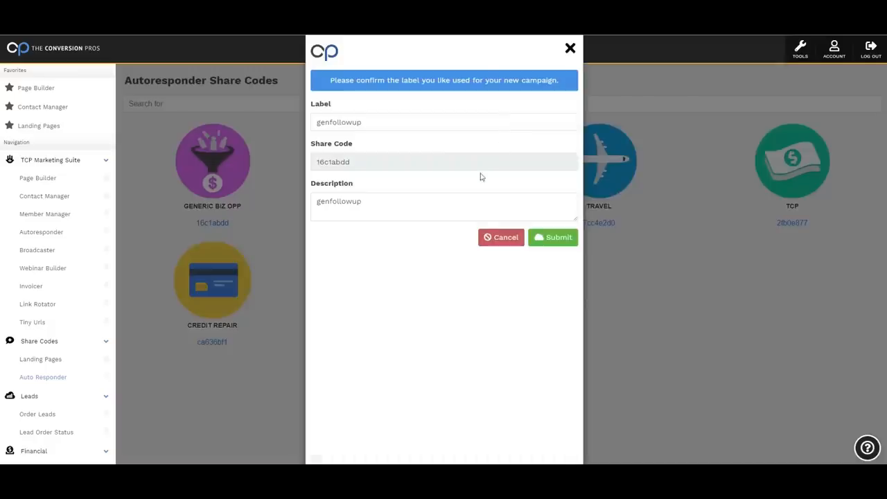
click(540, 240)
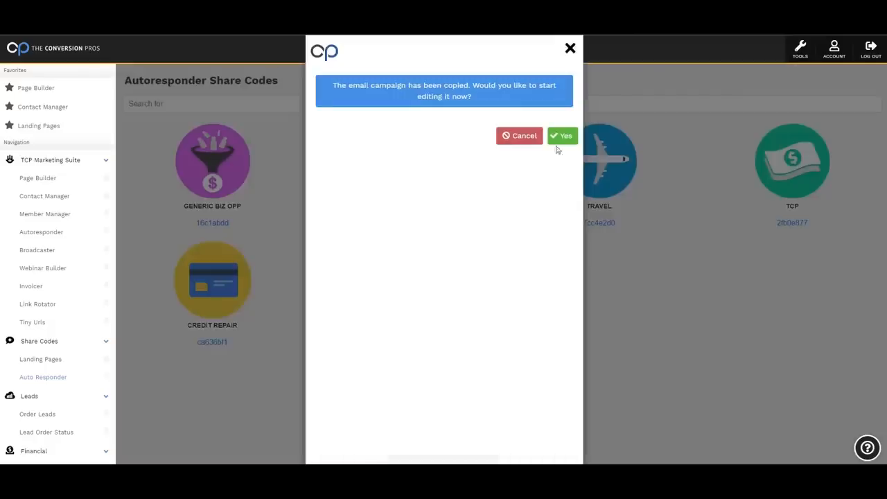
click(557, 142)
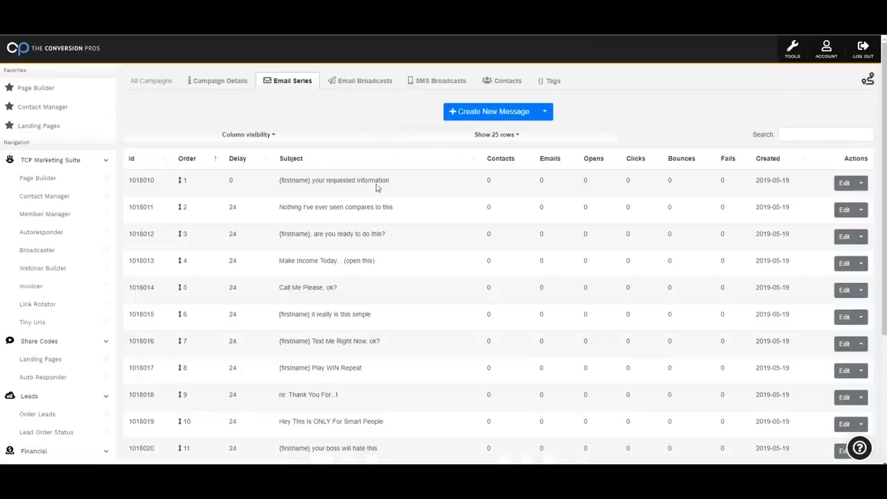
Review the copied campaign's email series and the body of its first message, "{firstname} your requested information".
scroll(381, 191, down, 5)
scroll(376, 236, up, 5)
scroll(378, 233, down, 5)
scroll(364, 282, up, 5)
click(844, 183)
scroll(292, 250, down, 3)
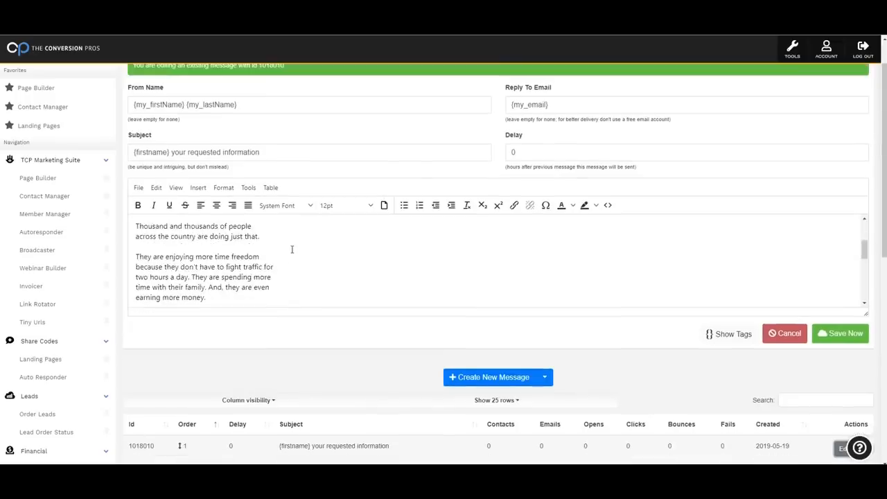
scroll(292, 248, down, 5)
scroll(236, 255, up, 2)
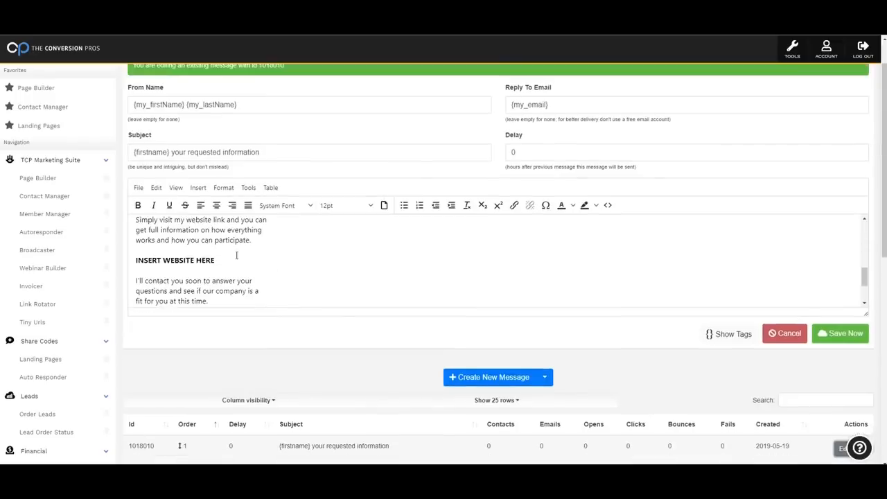
click(784, 333)
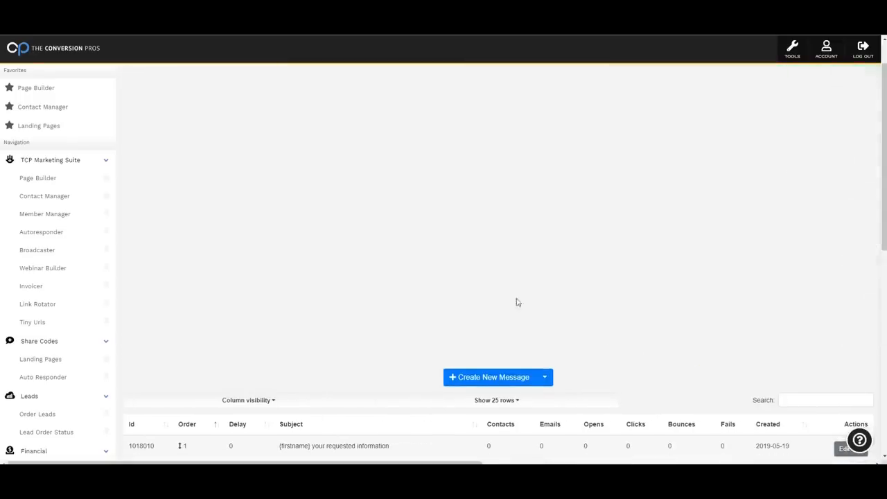
scroll(665, 287, down, 3)
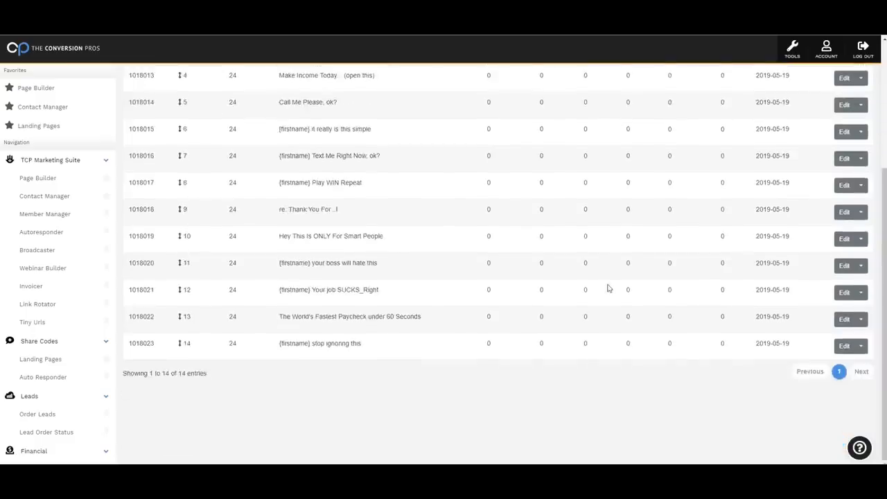
scroll(608, 341, up, 3)
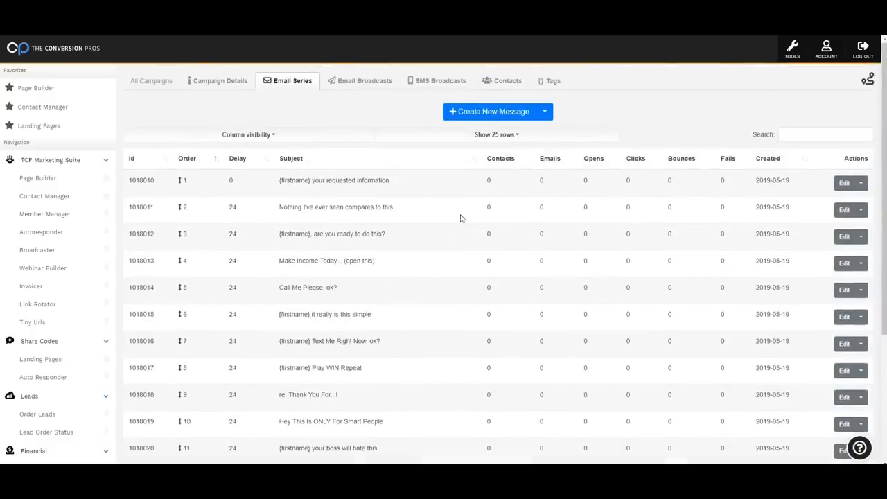
Set the genfollowup campaign's status to "Active - Emails and txt messages will be sent" and save the campaign details.
click(217, 81)
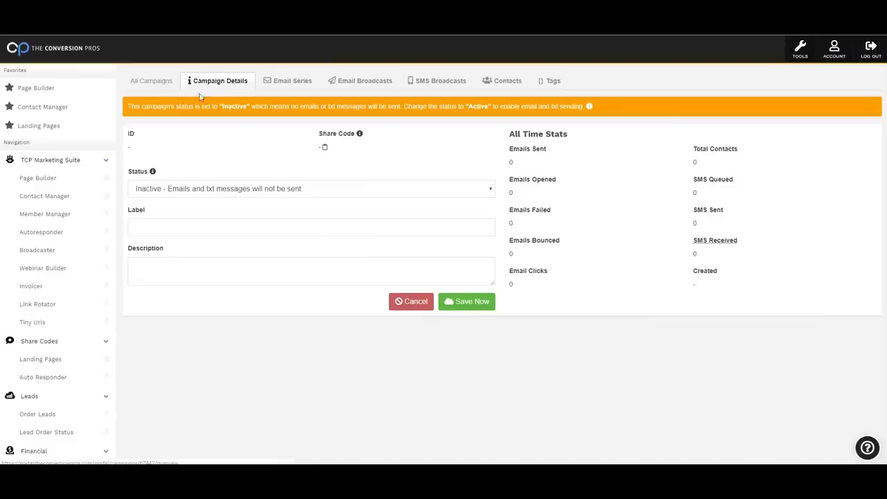
click(244, 188)
click(236, 202)
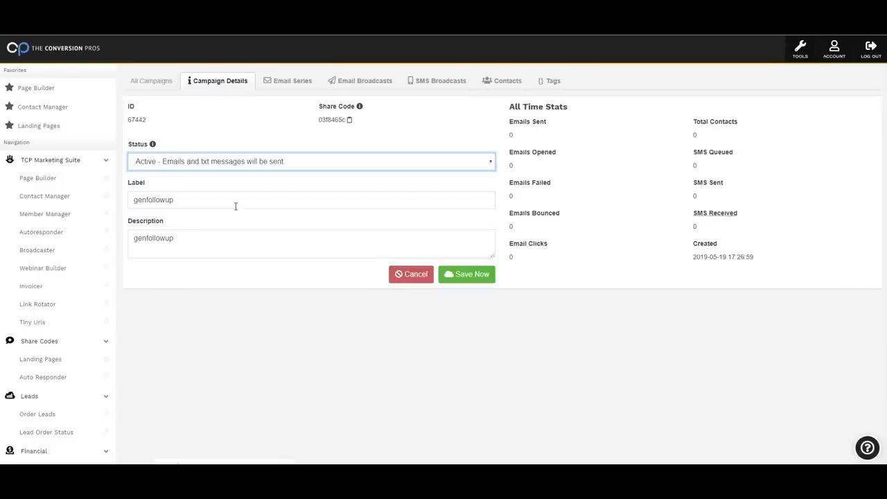
click(473, 277)
click(569, 60)
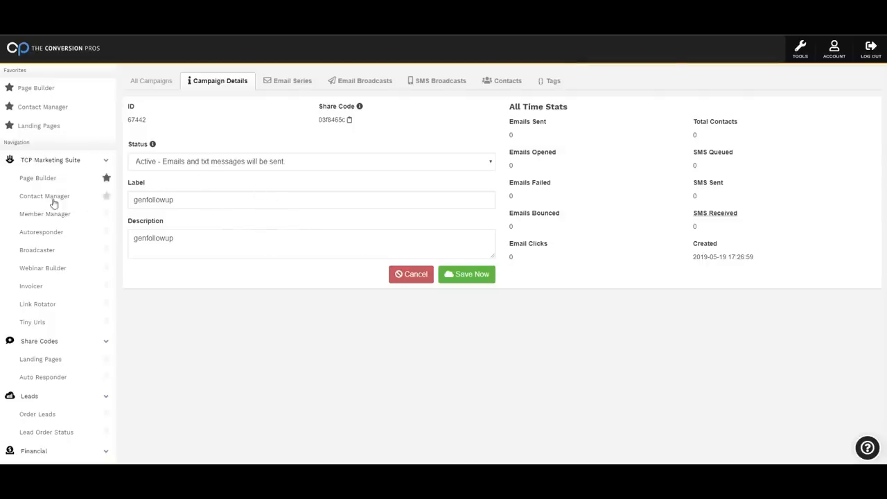
Open the webinaroverview5191 landing page for editing and select genfollowup as its mail campaign.
click(63, 234)
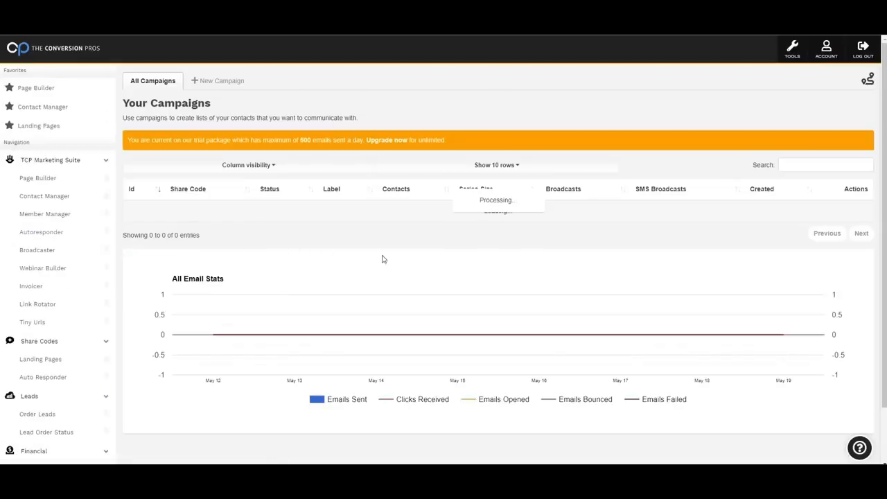
click(39, 178)
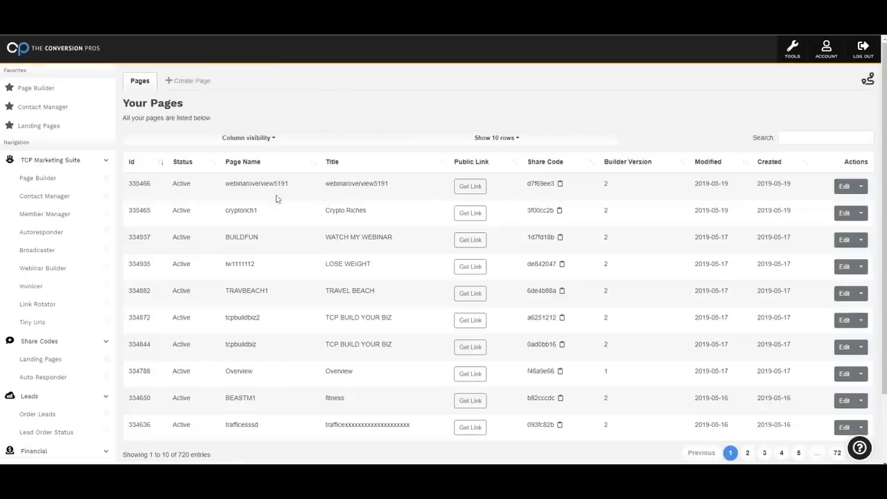
click(843, 191)
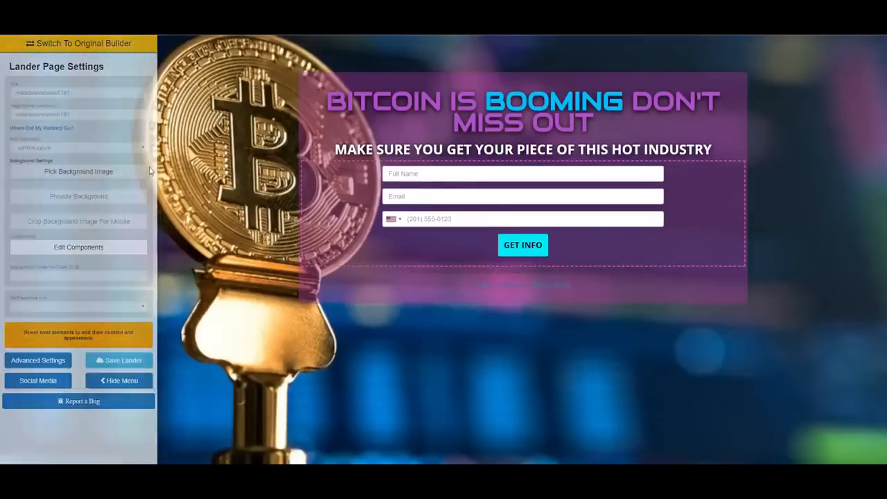
click(111, 148)
scroll(107, 216, down, 1)
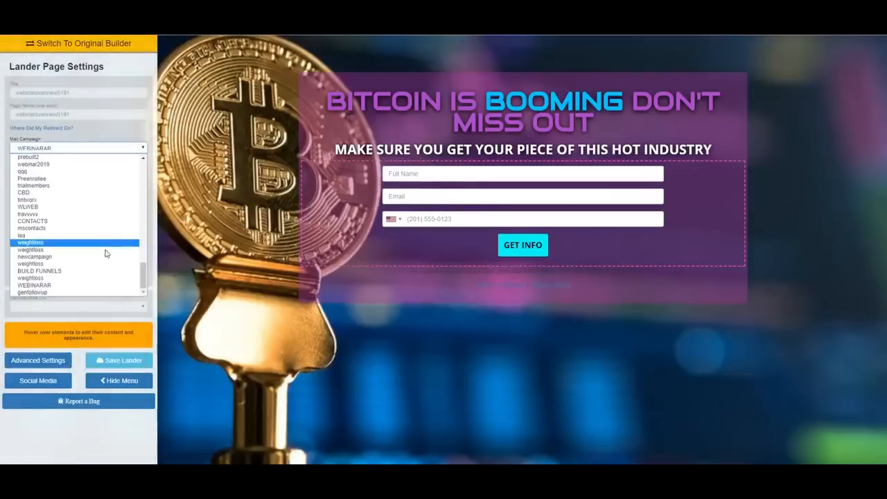
click(84, 293)
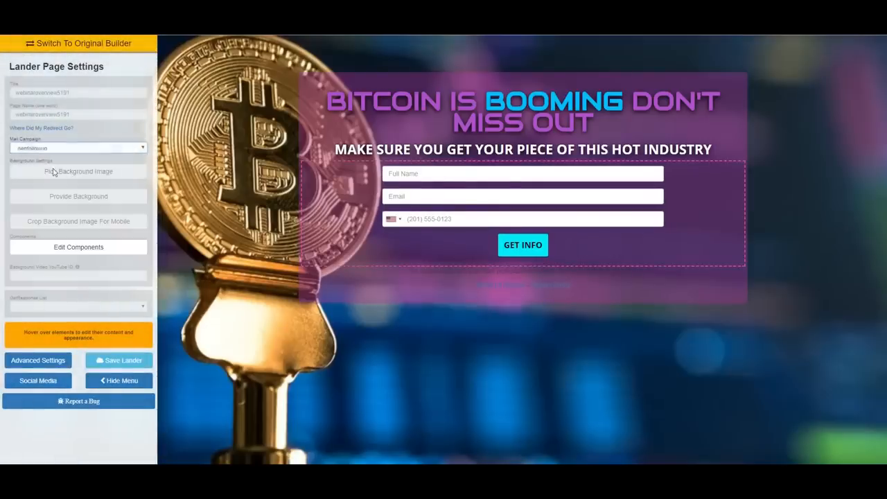